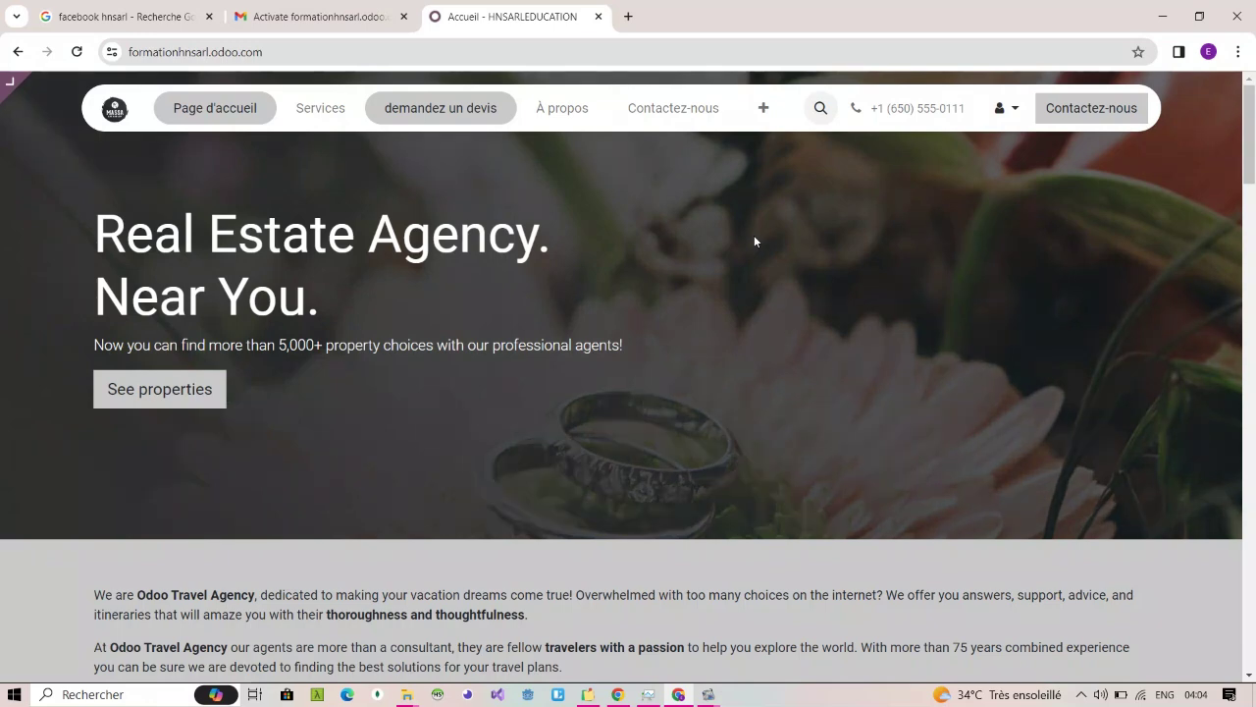
Step: Open the Contactez-nous page from the website's top navigation menu
{"action": "left_click", "coordinate": [677, 111]}
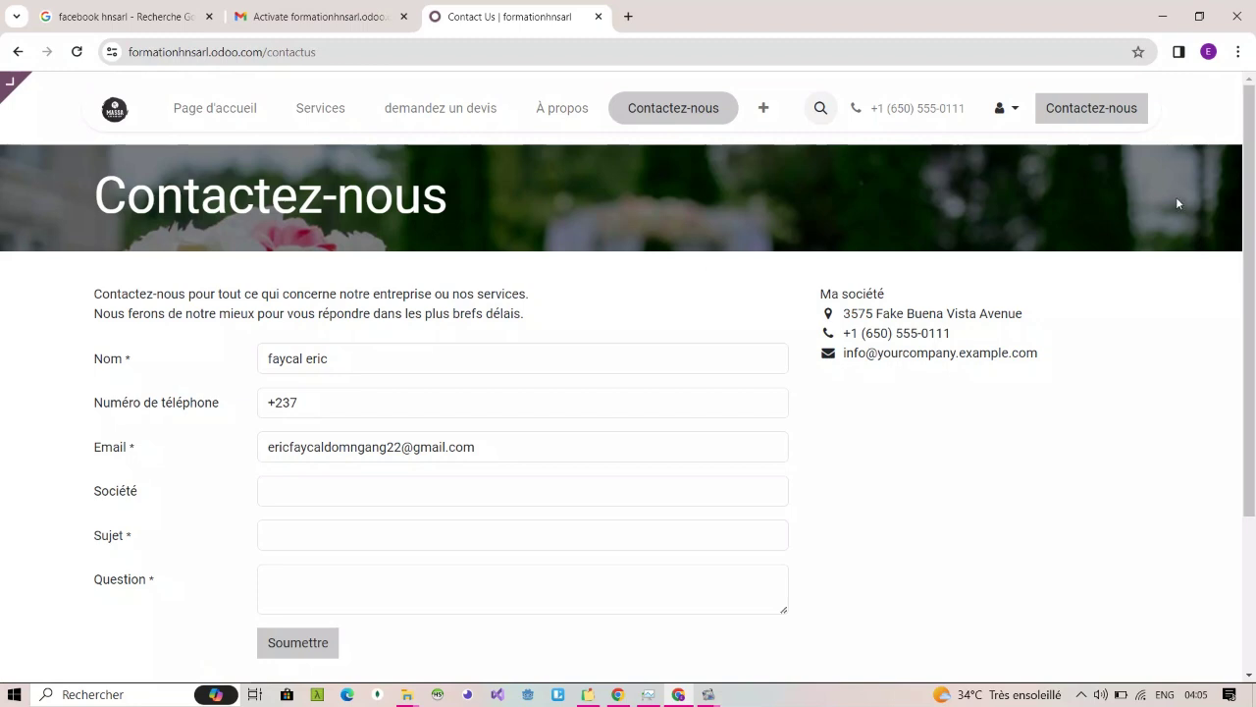
{"action": "left_click_drag", "start_coordinate": [1250, 237], "coordinate": [1249, 353]}
{"action": "scroll", "coordinate": [1071, 343], "scroll_direction": "up", "scroll_amount": 2}
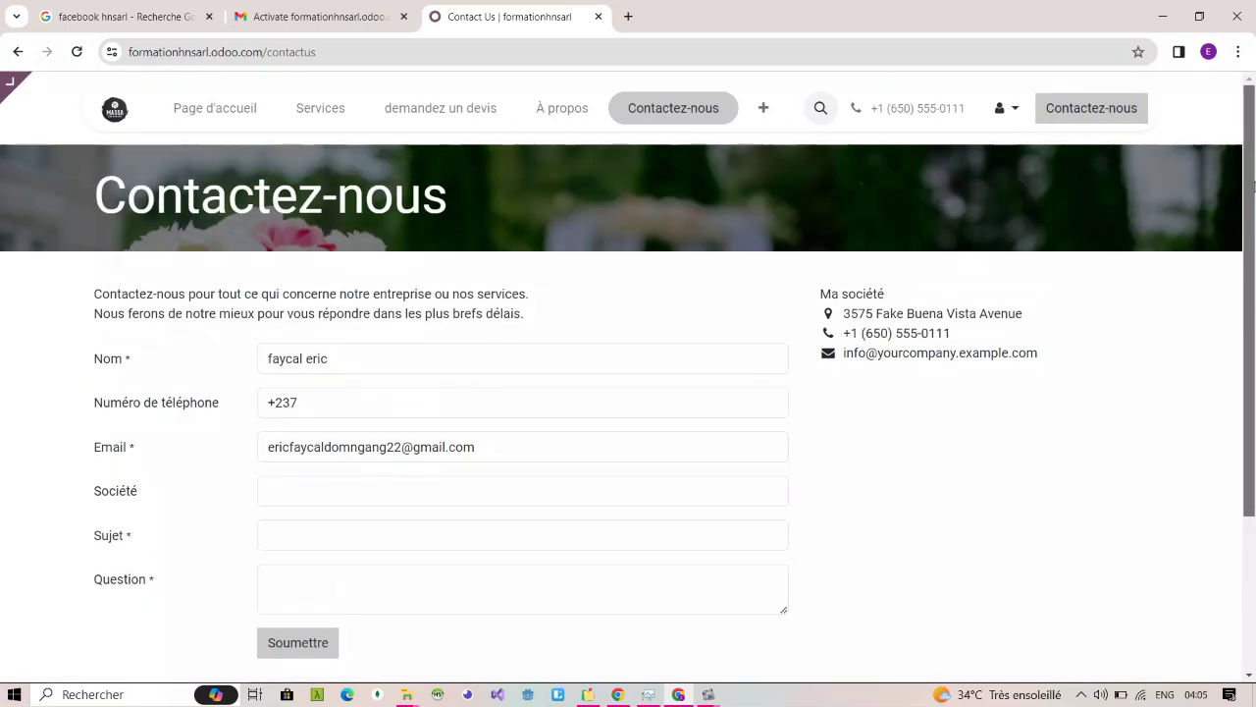
{"action": "left_click", "coordinate": [703, 115]}
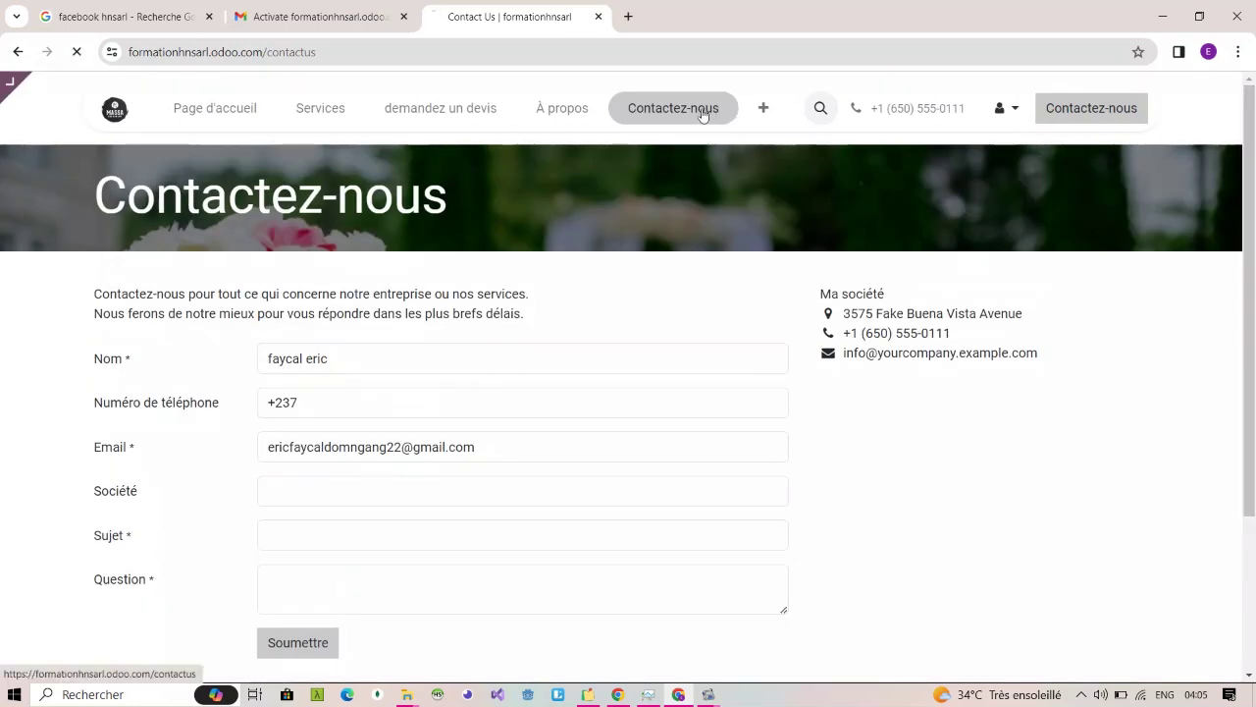
{"action": "left_click", "coordinate": [1082, 123]}
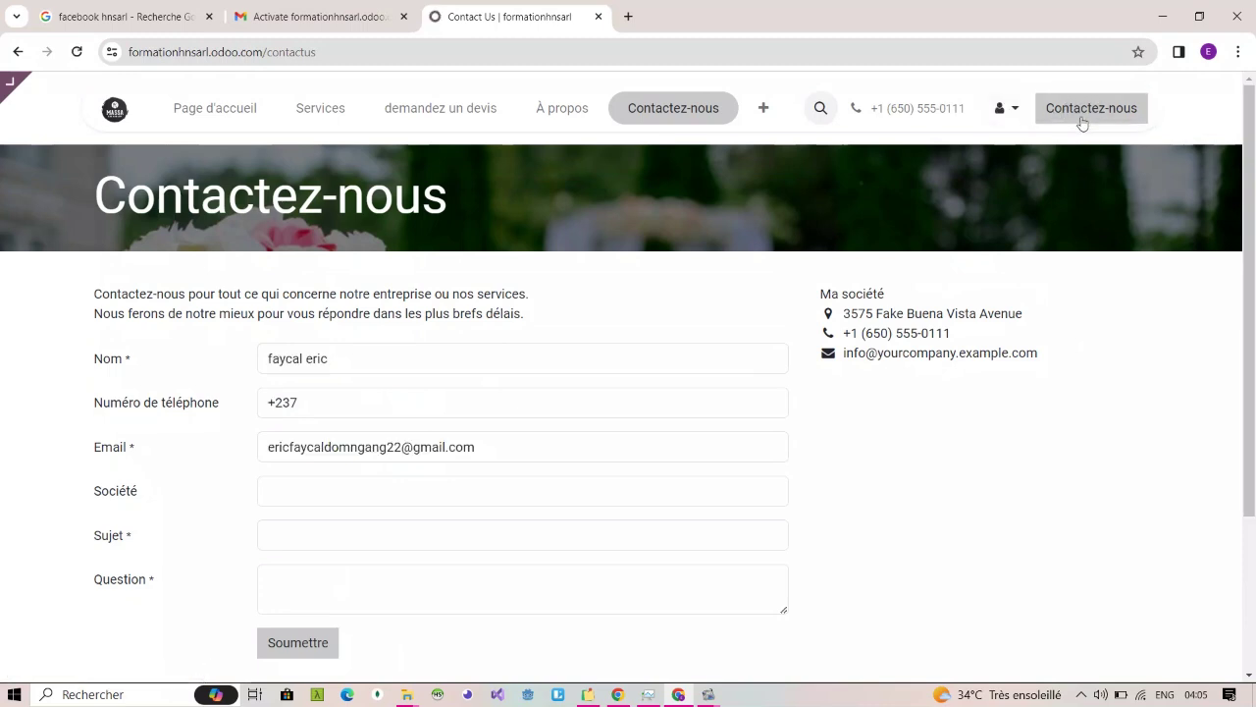
{"action": "scroll", "coordinate": [988, 397], "scroll_direction": "down", "scroll_amount": 3}
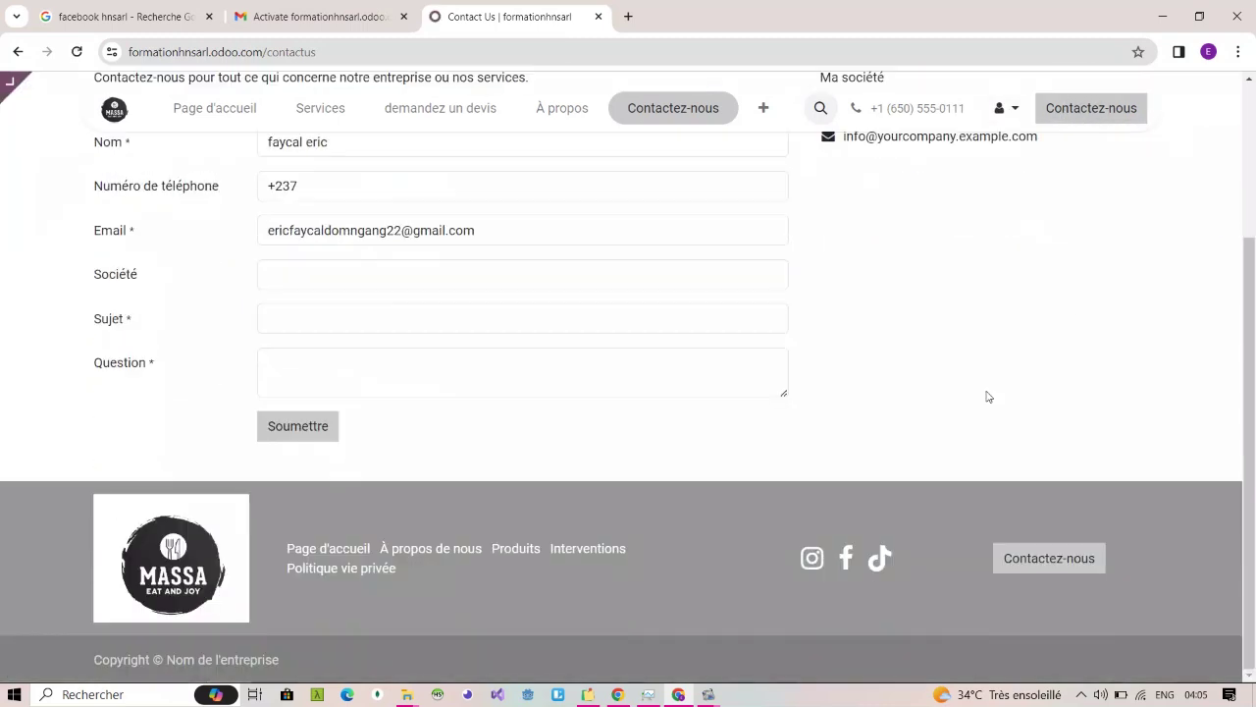
{"action": "left_click", "coordinate": [1030, 564]}
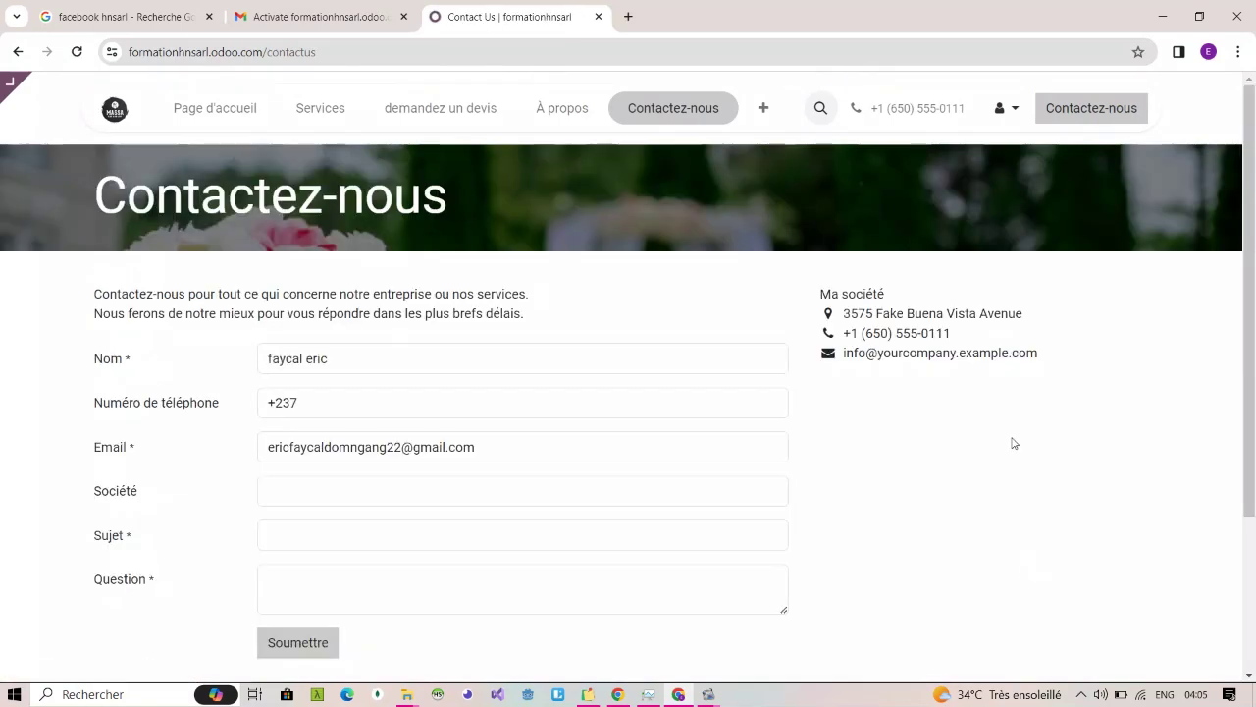
{"action": "scroll", "coordinate": [1014, 444], "scroll_direction": "down", "scroll_amount": 3}
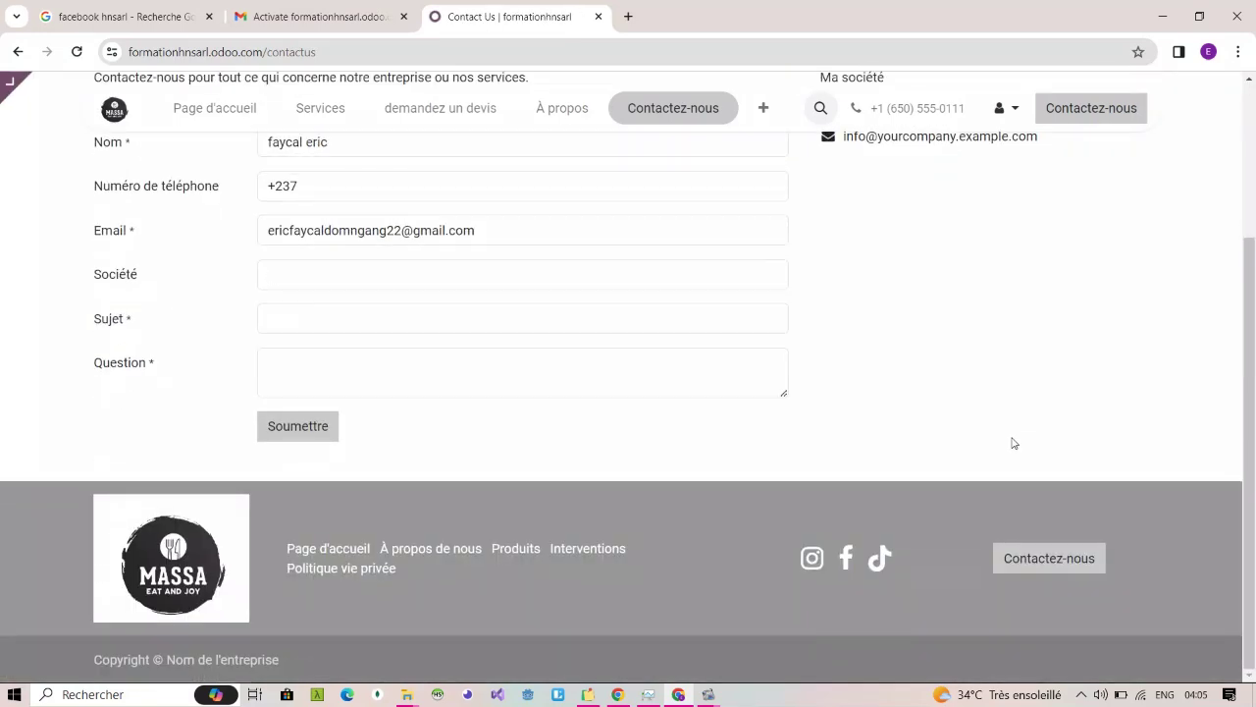
{"action": "scroll", "coordinate": [1014, 444], "scroll_direction": "up", "scroll_amount": 3}
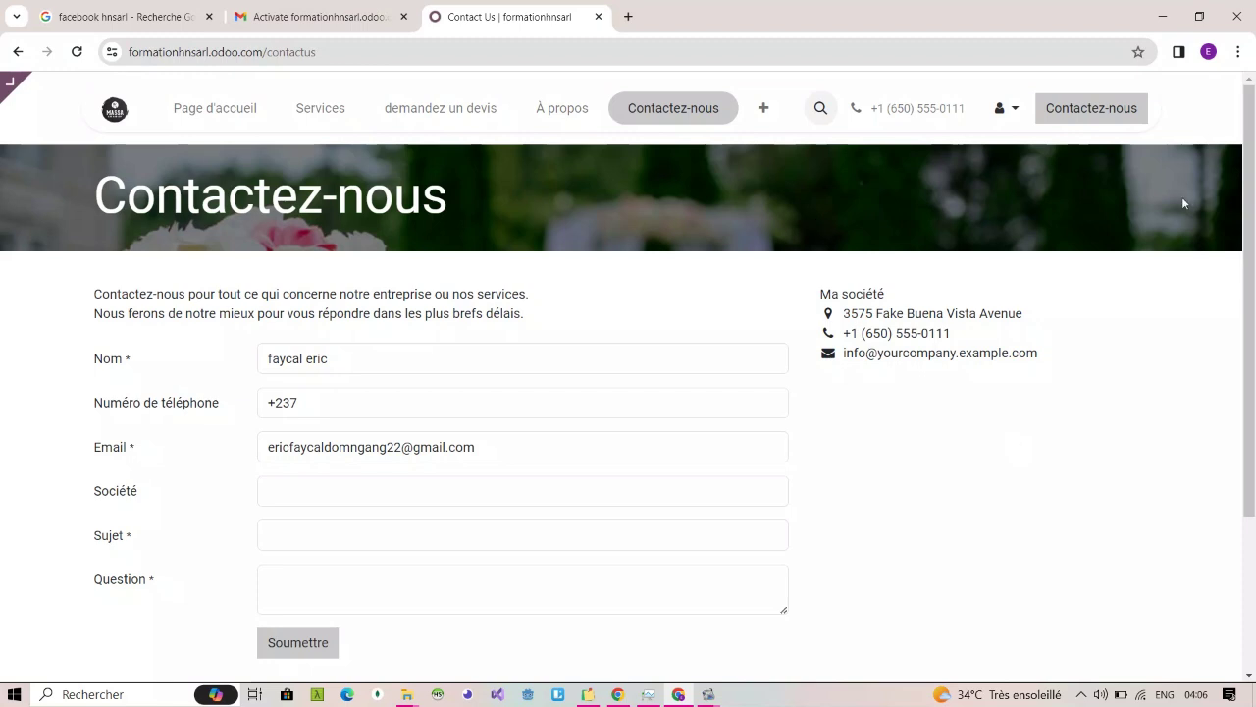
{"action": "mouse_move", "coordinate": [1247, 206]}
{"action": "left_mouse_down"}
{"action": "mouse_move", "coordinate": [1250, 380]}
{"action": "mouse_move", "coordinate": [1251, 215]}
{"action": "left_mouse_up"}
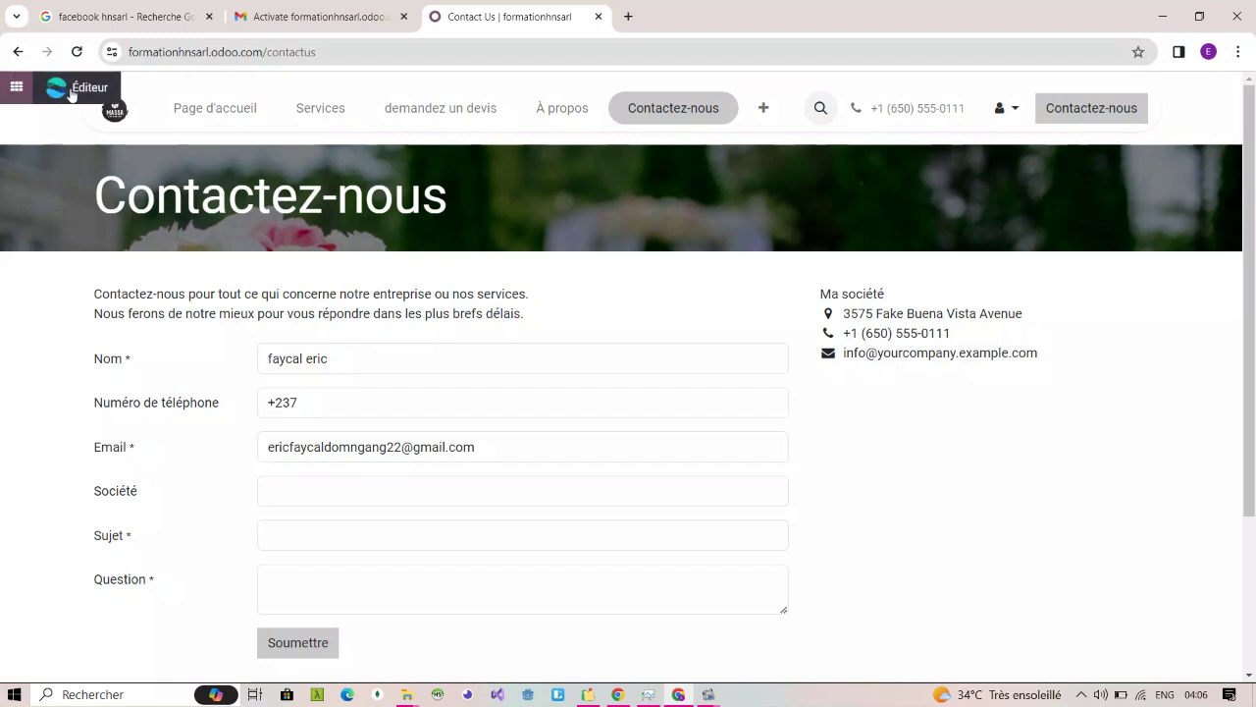
Step: Open the contact page in the website editor and select the Contactez-nous title banner
{"action": "left_click", "coordinate": [70, 91]}
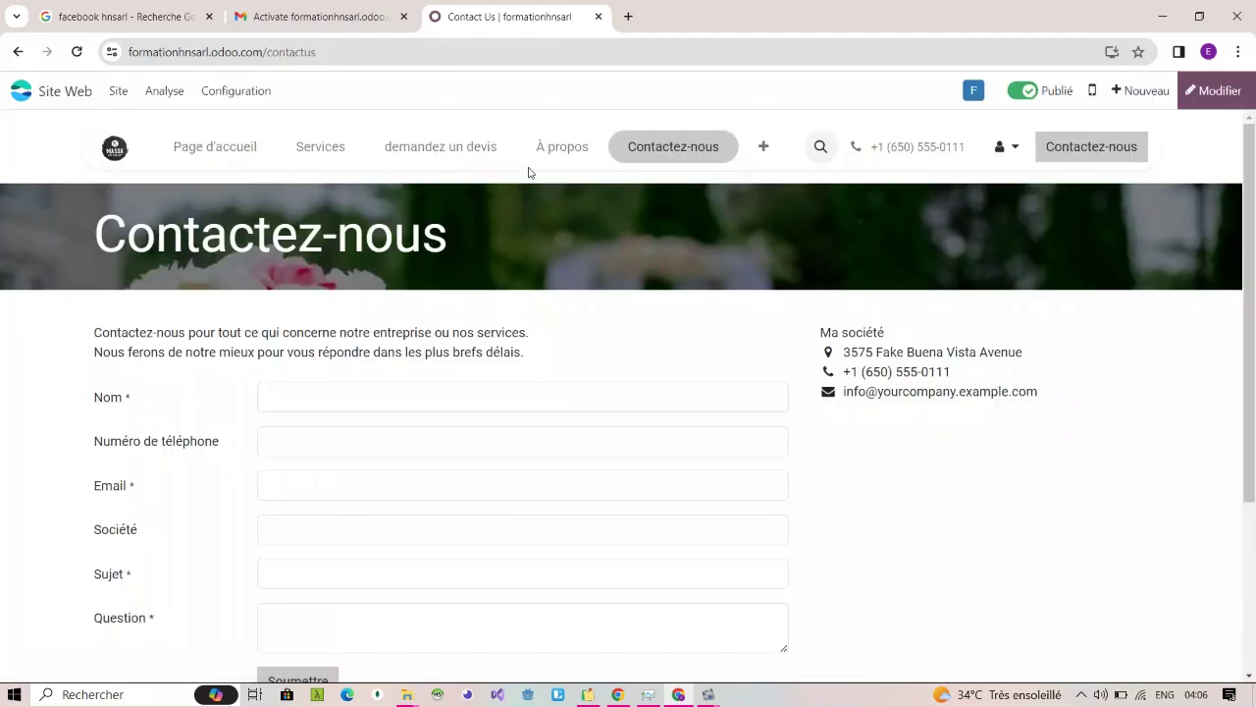
{"action": "left_click", "coordinate": [1211, 96]}
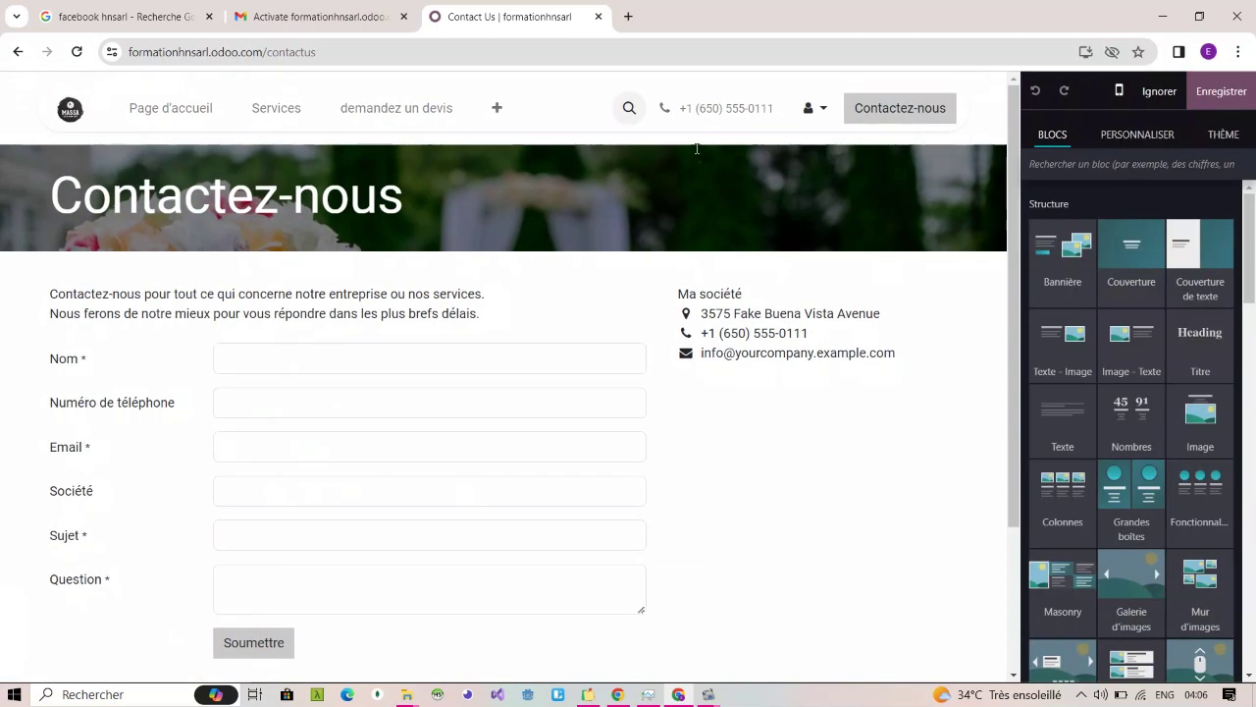
{"action": "left_click", "coordinate": [432, 215]}
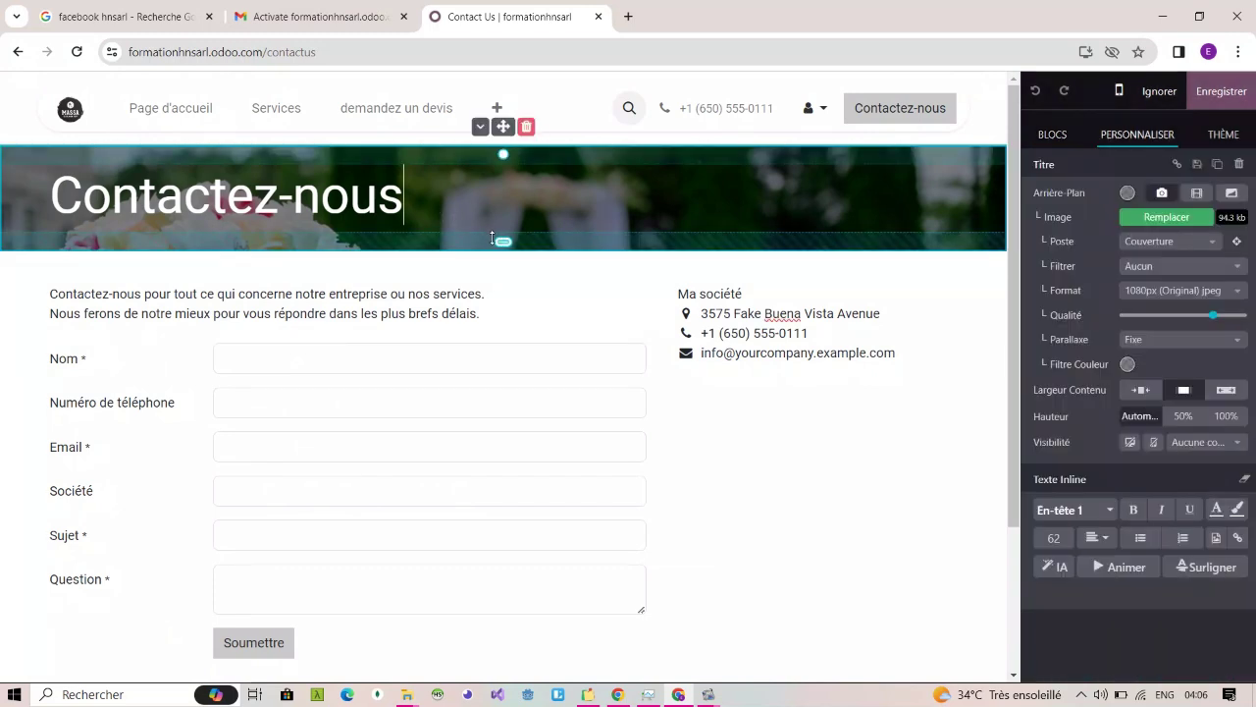
Step: Drag the banner's top and bottom padding handles to resize the Contactez-nous section
{"action": "left_click_drag", "start_coordinate": [504, 243], "coordinate": [504, 377]}
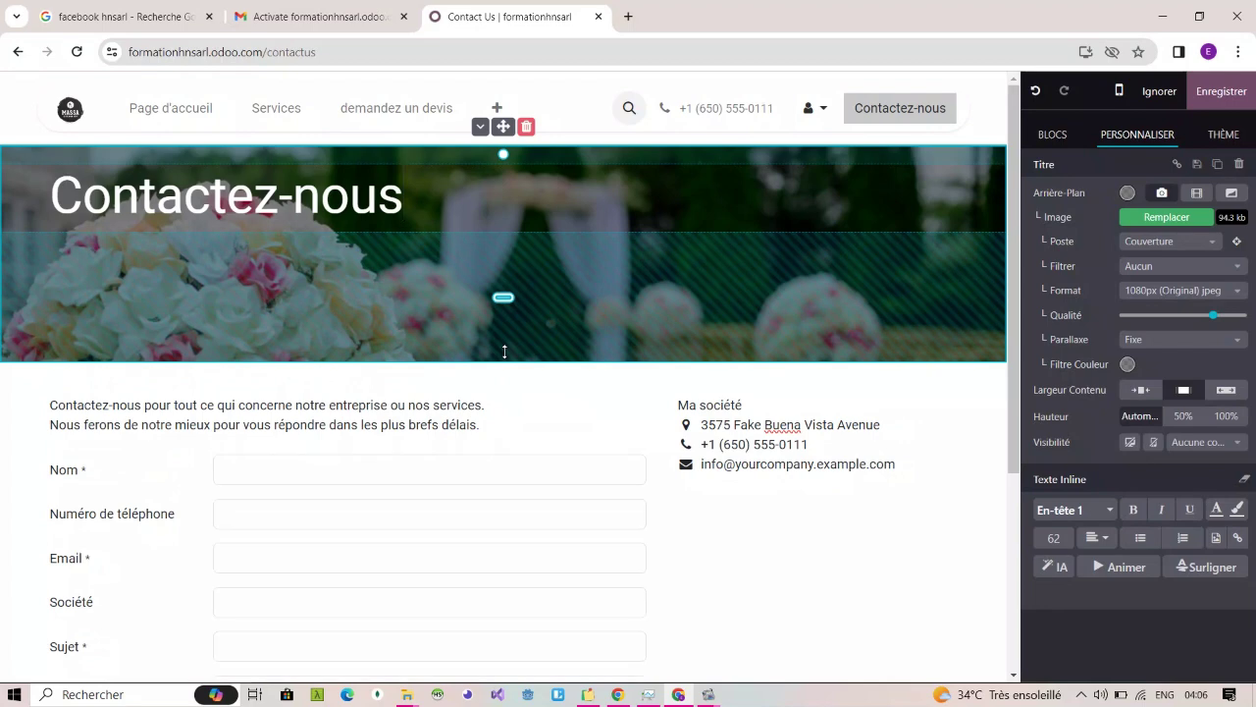
{"action": "left_click_drag", "start_coordinate": [504, 155], "coordinate": [502, 305]}
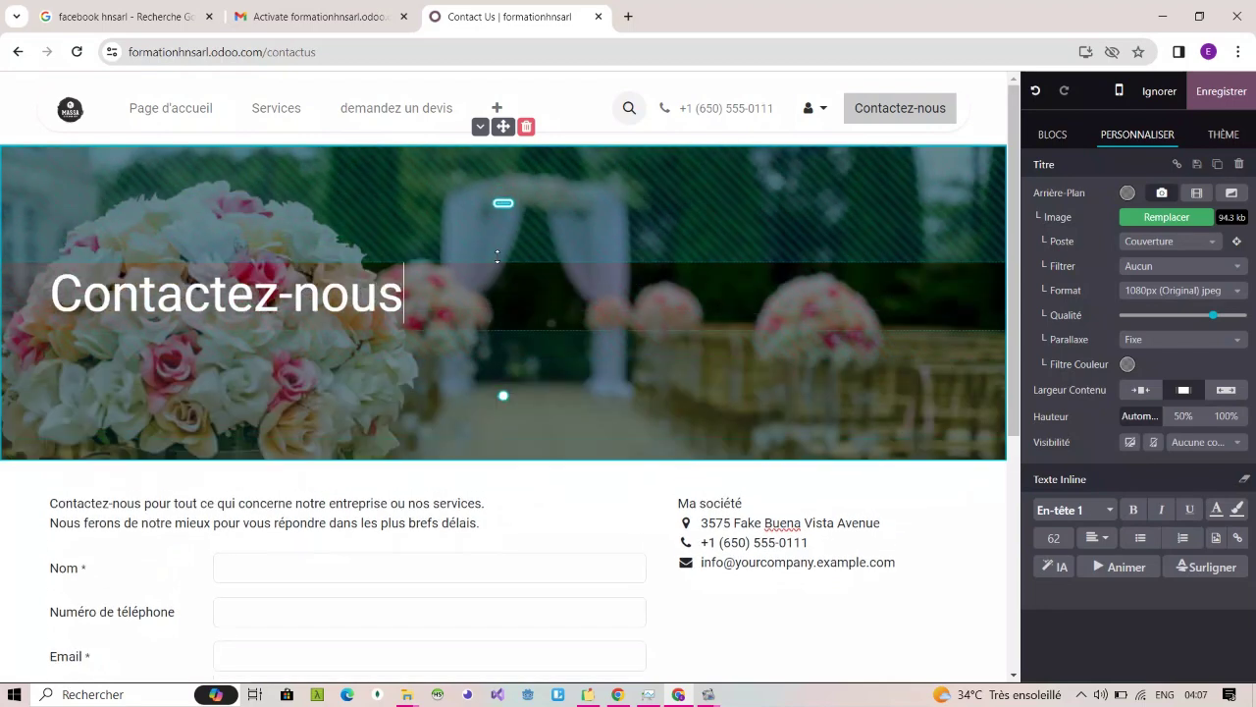
{"action": "left_click_drag", "start_coordinate": [502, 405], "coordinate": [502, 361]}
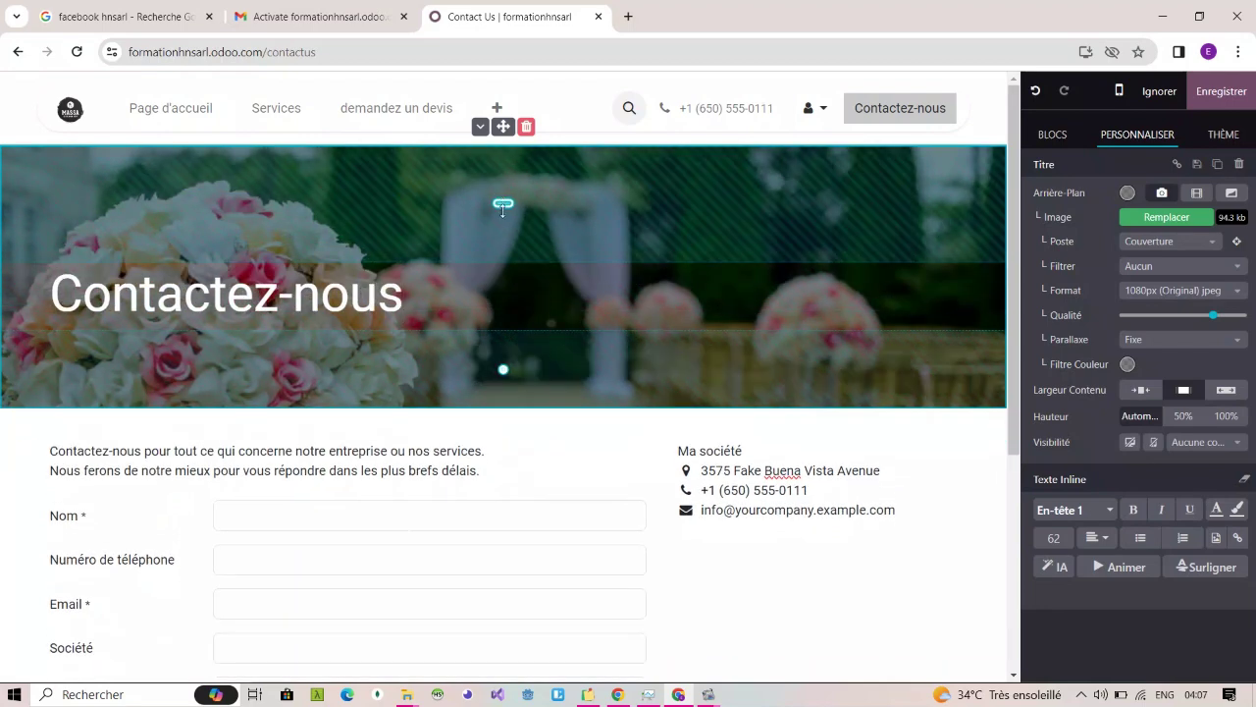
{"action": "left_click_drag", "start_coordinate": [503, 194], "coordinate": [503, 159]}
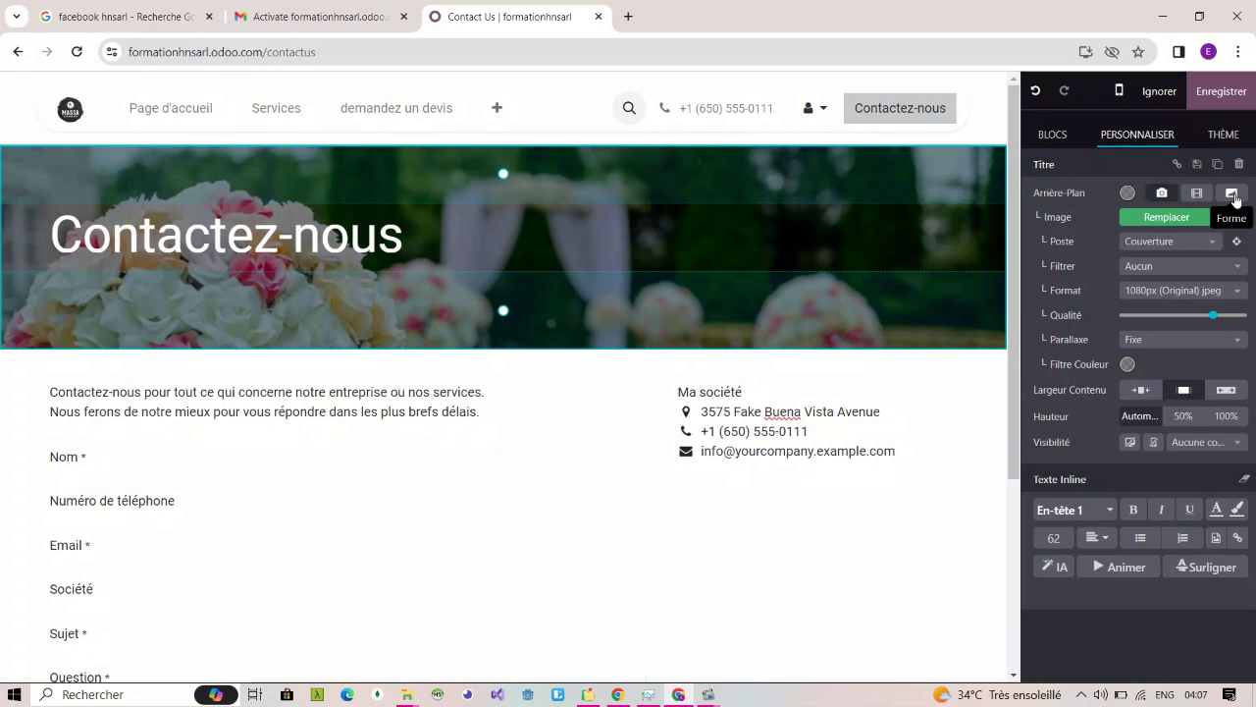
Step: Try banner background shapes, including Origins 03 and an Airy & Zigs line shape
{"action": "left_click", "coordinate": [1233, 195]}
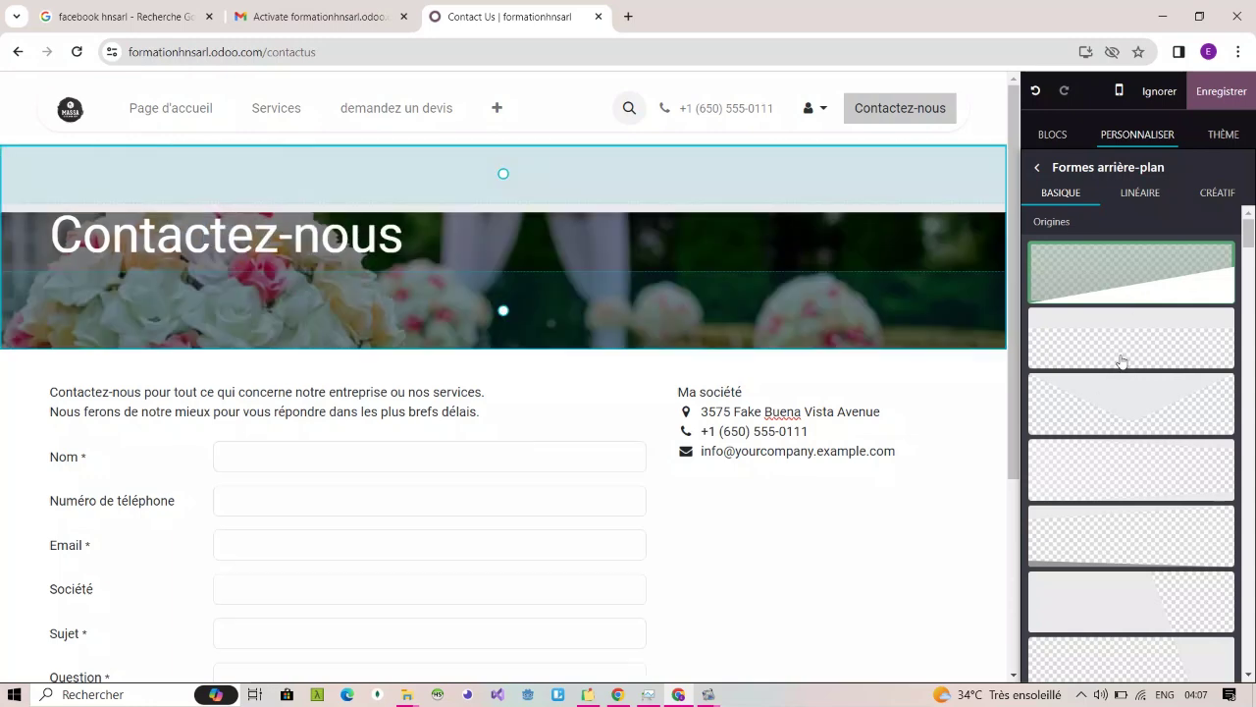
{"action": "left_click", "coordinate": [1126, 425]}
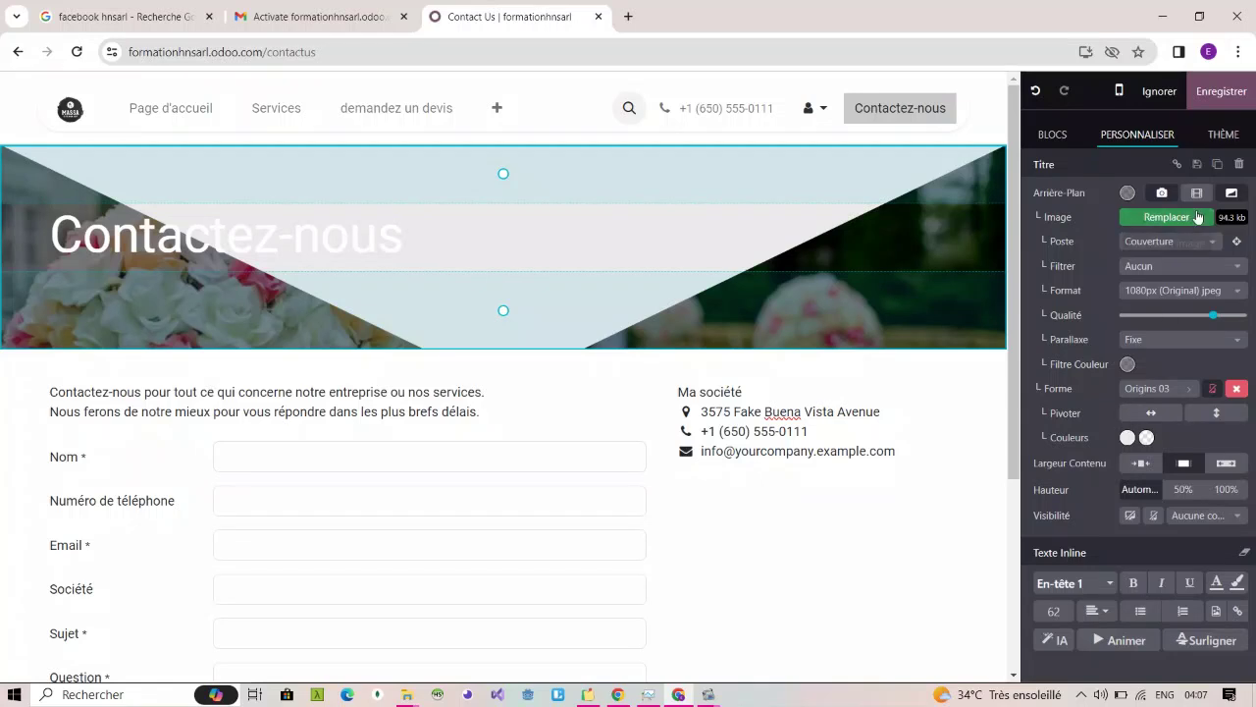
{"action": "left_click", "coordinate": [1232, 195]}
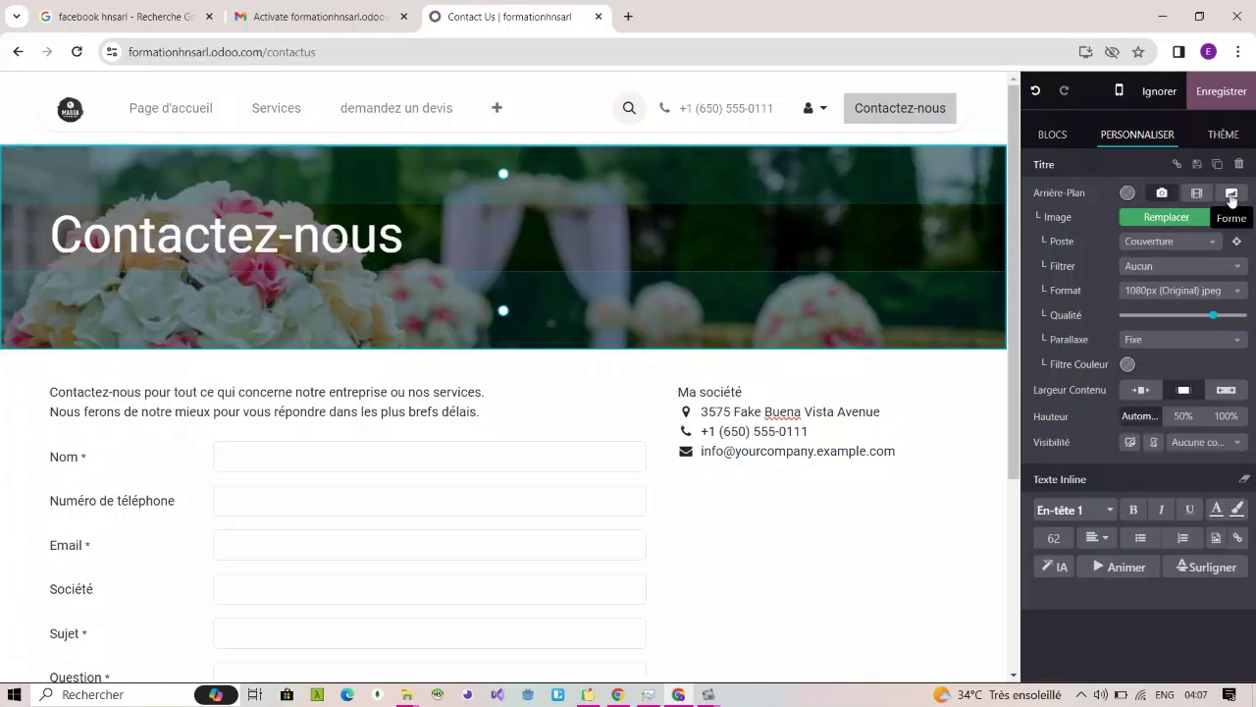
{"action": "left_click", "coordinate": [1232, 194]}
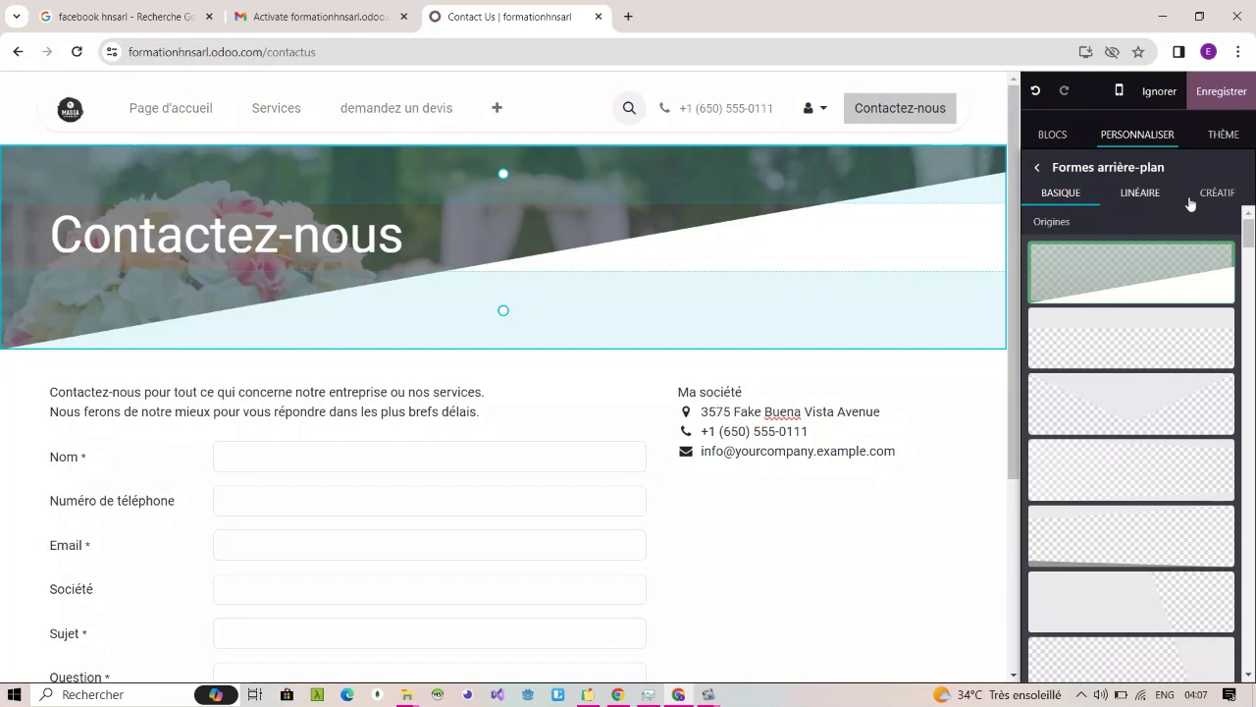
{"action": "left_click", "coordinate": [1247, 247]}
{"action": "left_click_drag", "start_coordinate": [1249, 224], "coordinate": [1230, 201]}
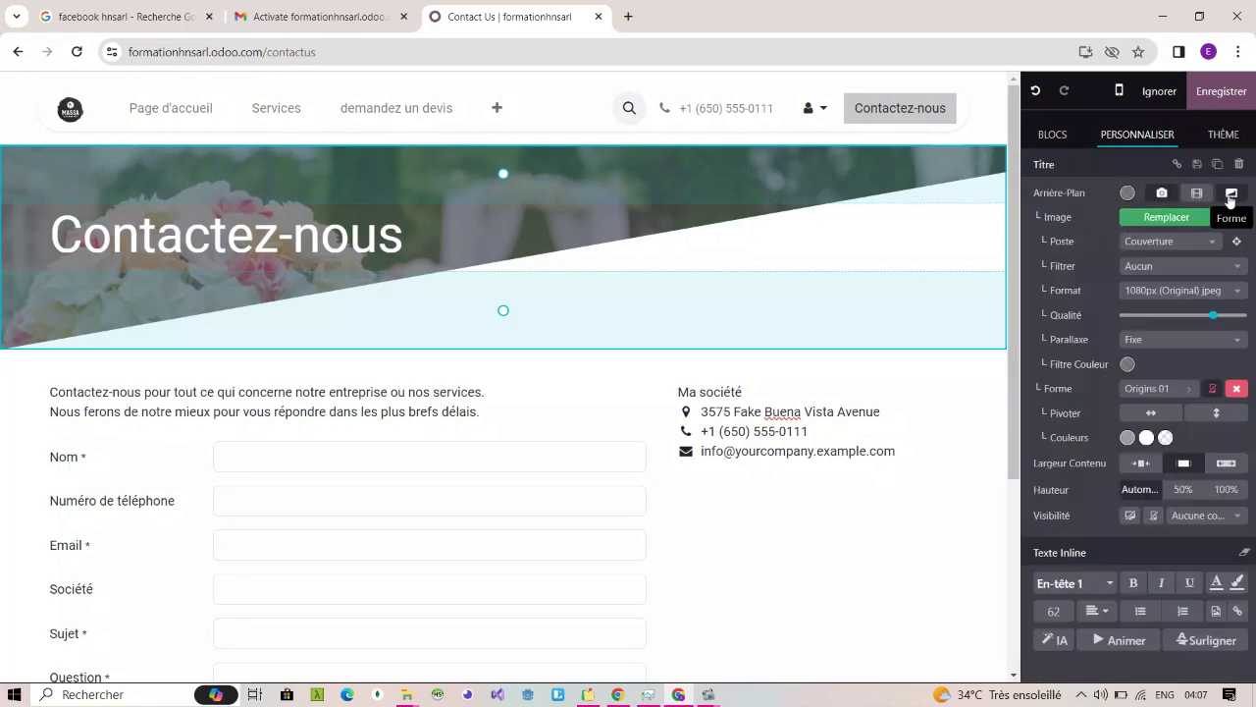
{"action": "left_click", "coordinate": [1229, 202]}
{"action": "left_click", "coordinate": [1230, 201]}
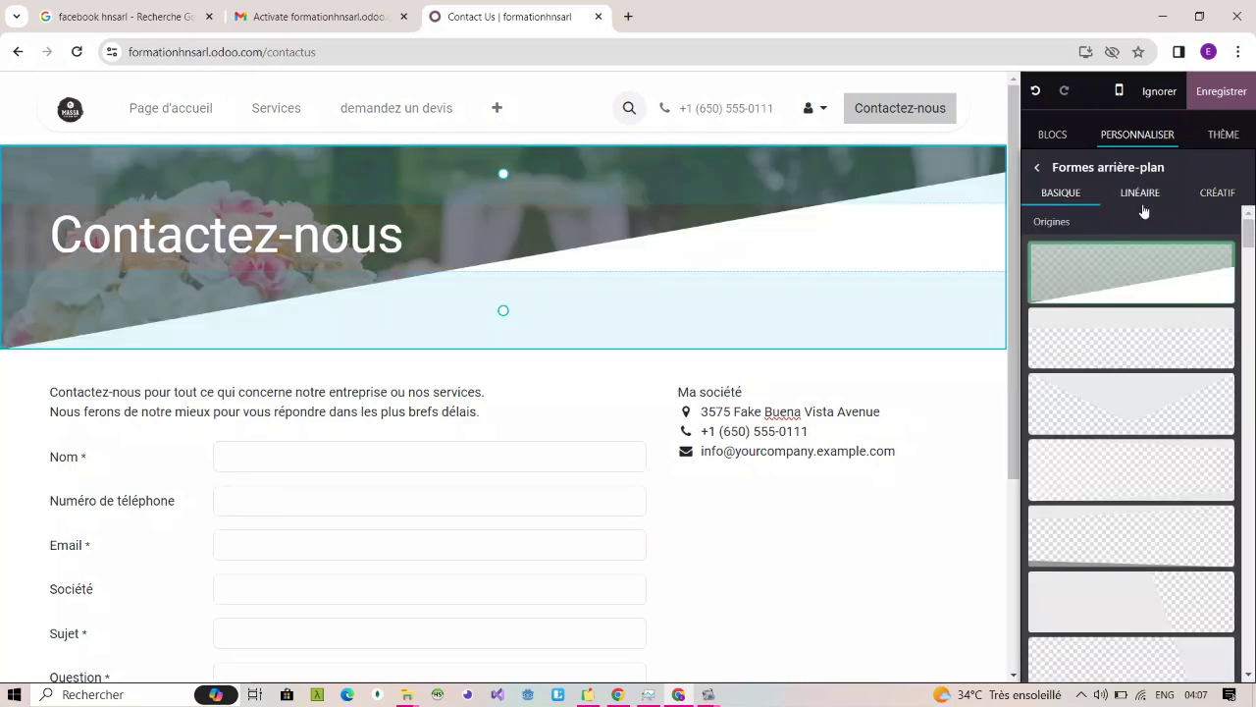
{"action": "left_click", "coordinate": [1144, 203]}
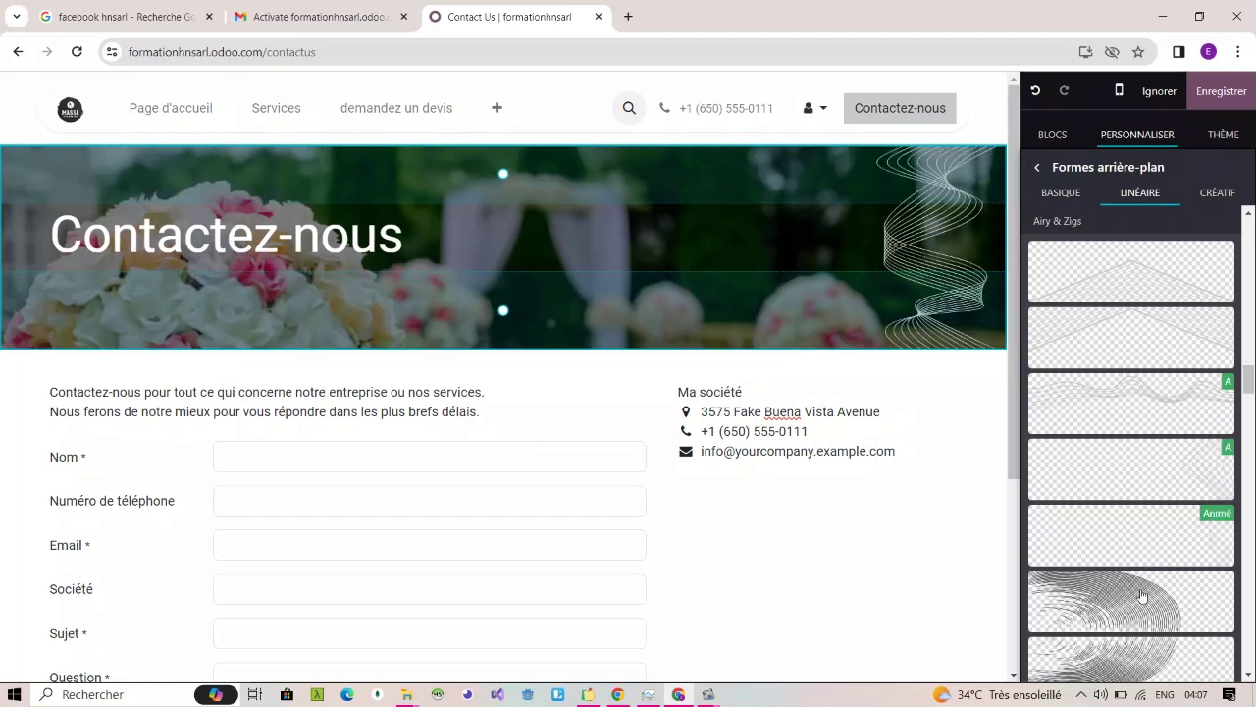
{"action": "left_click", "coordinate": [1166, 294]}
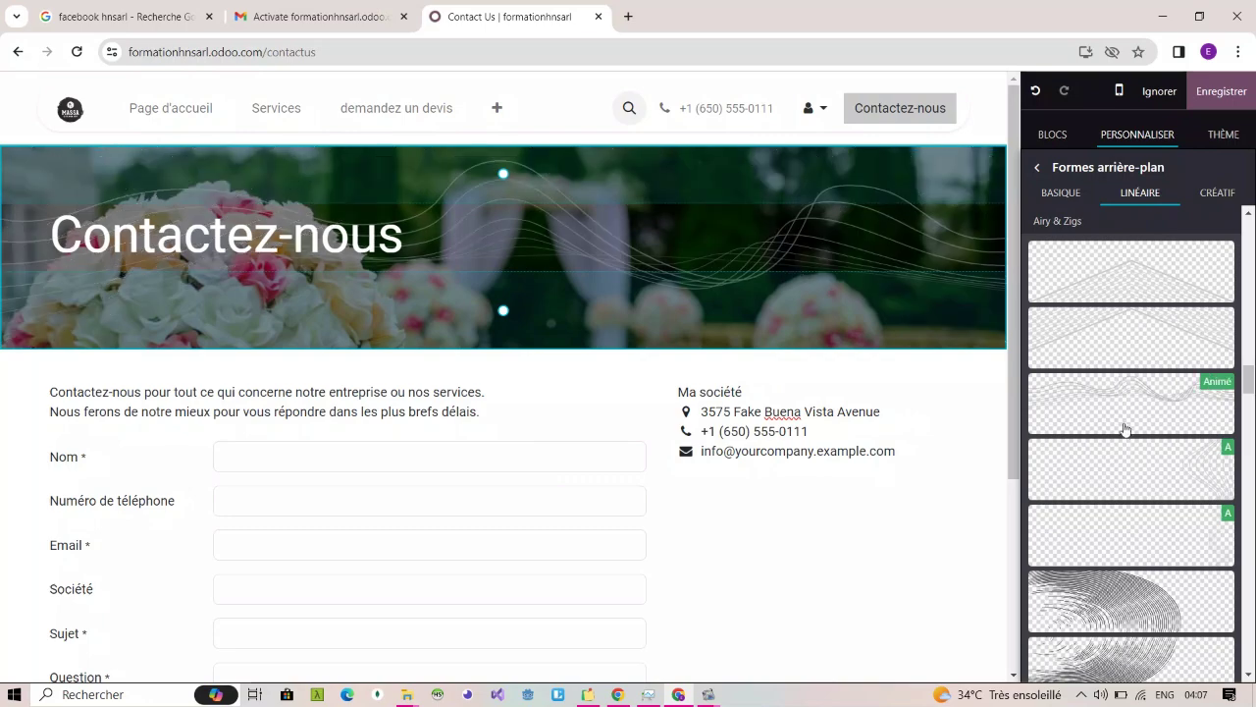
Step: Scroll the Créatif shape list and apply the animated Rainy 08 shape to the banner
{"action": "scroll", "coordinate": [1183, 564], "scroll_direction": "down", "scroll_amount": 6}
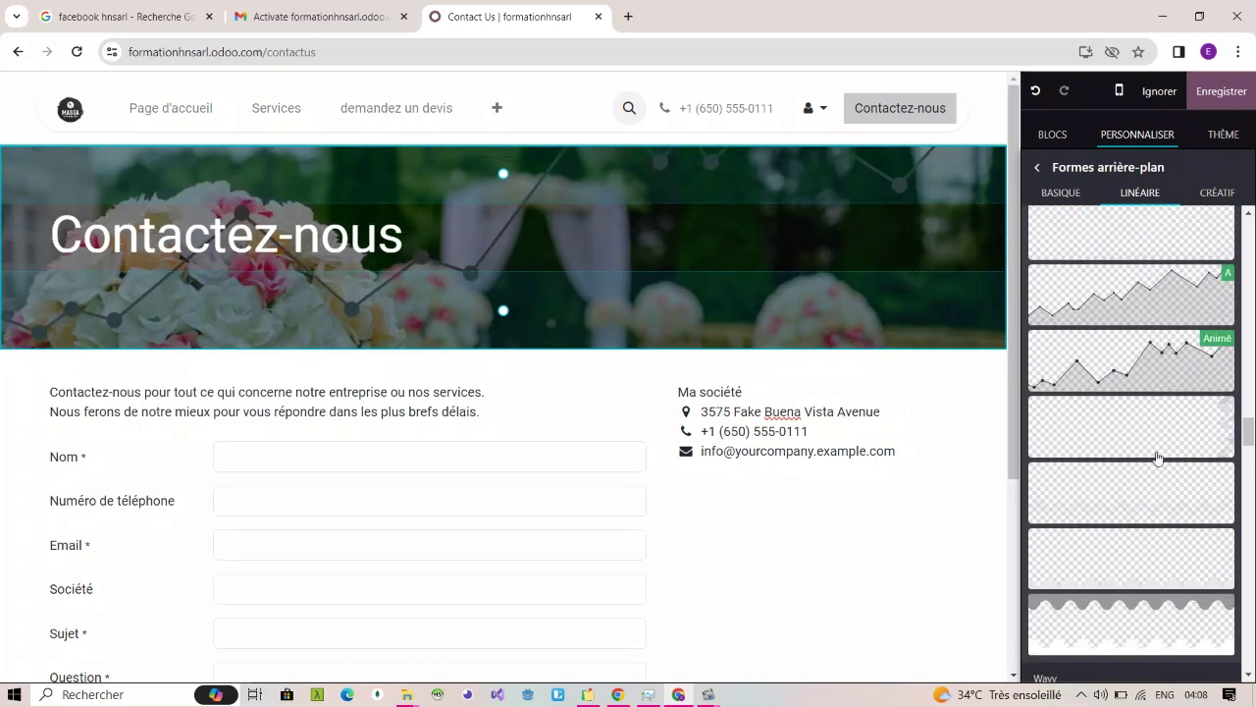
{"action": "scroll", "coordinate": [1154, 600], "scroll_direction": "down", "scroll_amount": 8}
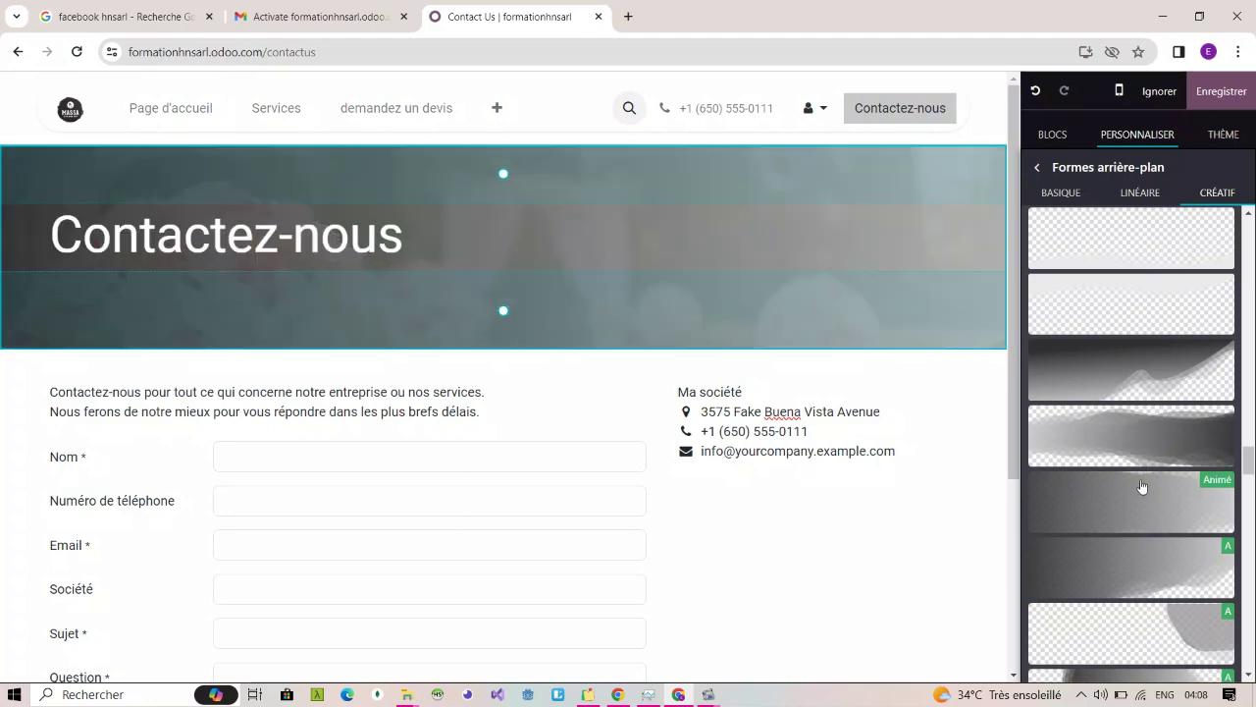
{"action": "scroll", "coordinate": [1142, 481], "scroll_direction": "down", "scroll_amount": 5}
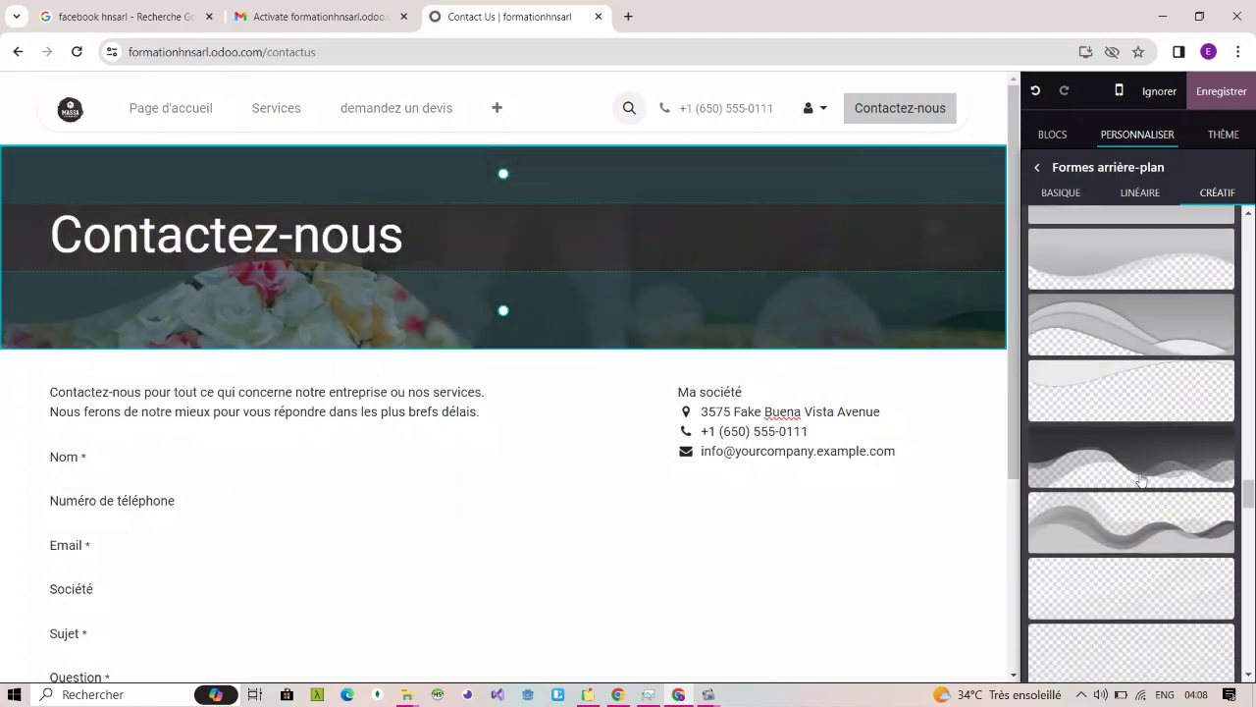
{"action": "scroll", "coordinate": [1142, 481], "scroll_direction": "down", "scroll_amount": 3}
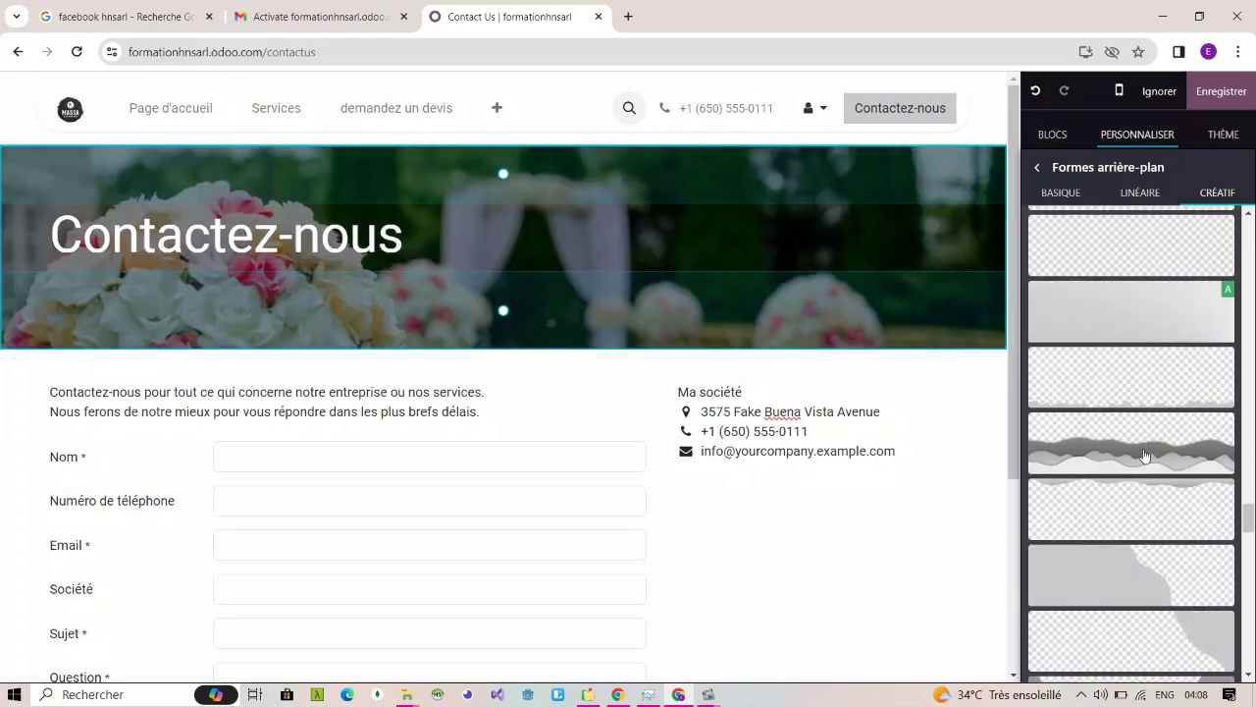
{"action": "scroll", "coordinate": [1145, 533], "scroll_direction": "down", "scroll_amount": 3}
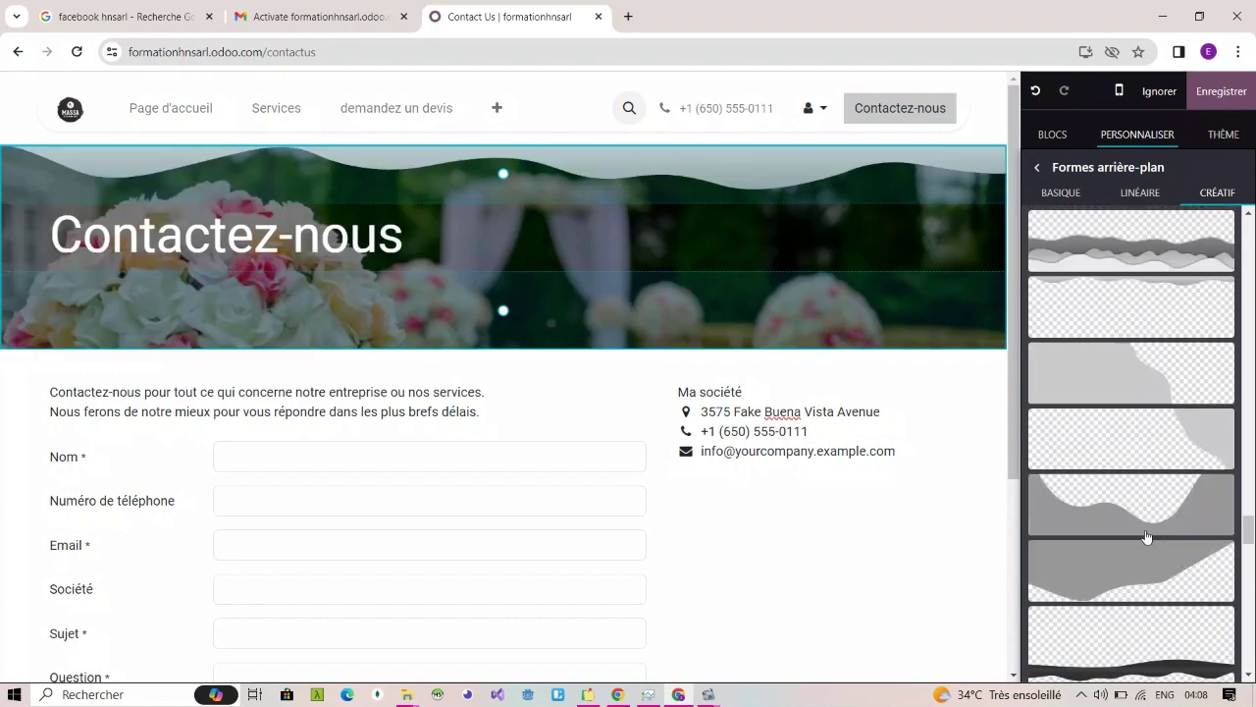
{"action": "scroll", "coordinate": [1155, 322], "scroll_direction": "down", "scroll_amount": 5}
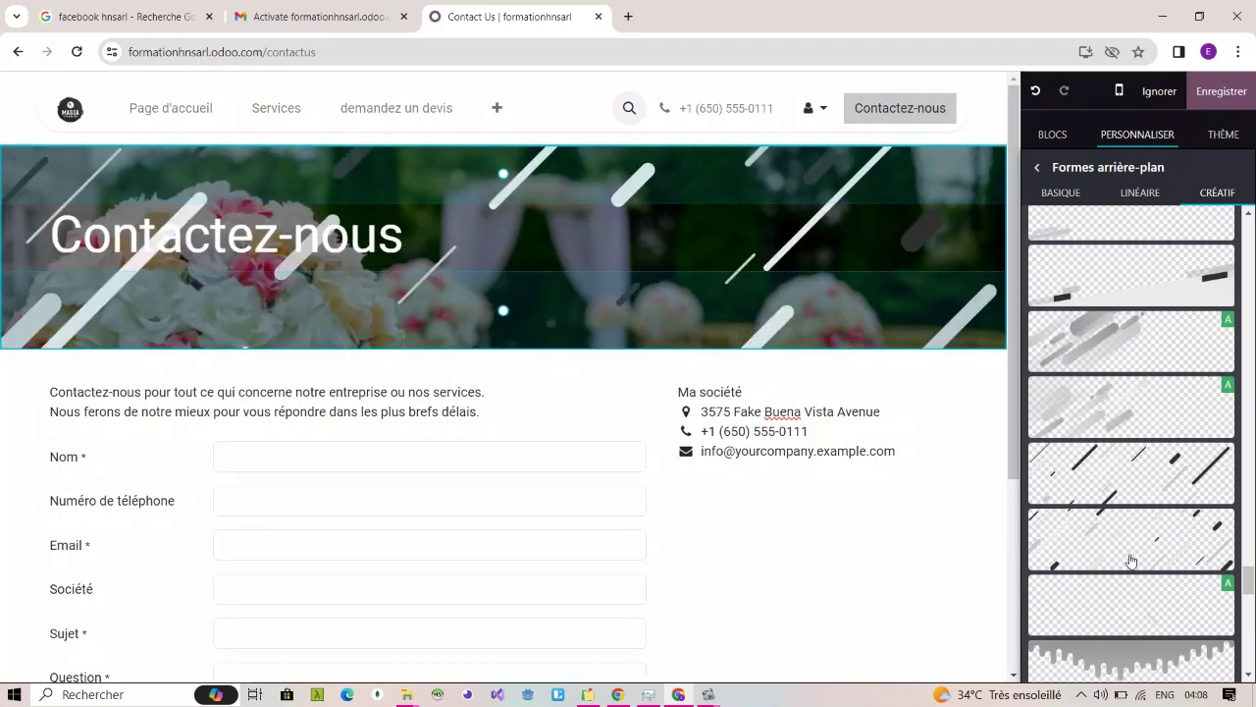
{"action": "scroll", "coordinate": [1128, 559], "scroll_direction": "down", "scroll_amount": 2}
{"action": "scroll", "coordinate": [1131, 561], "scroll_direction": "down", "scroll_amount": 1}
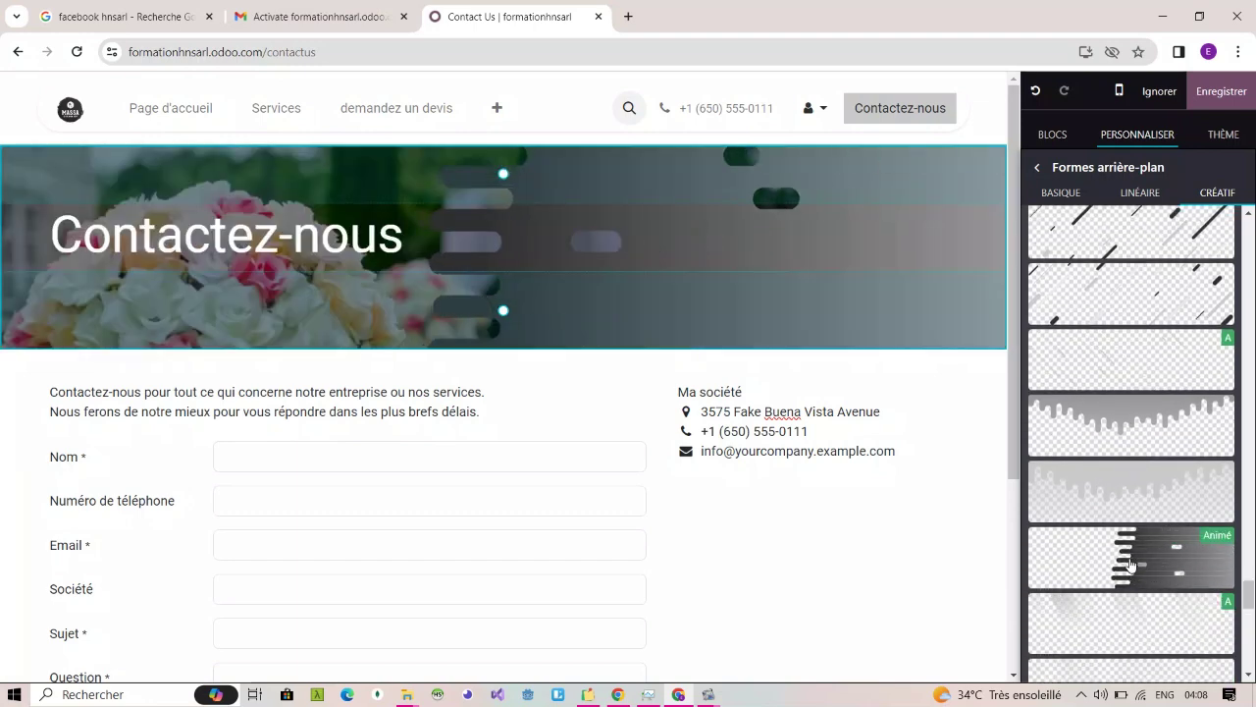
{"action": "left_click", "coordinate": [1131, 564]}
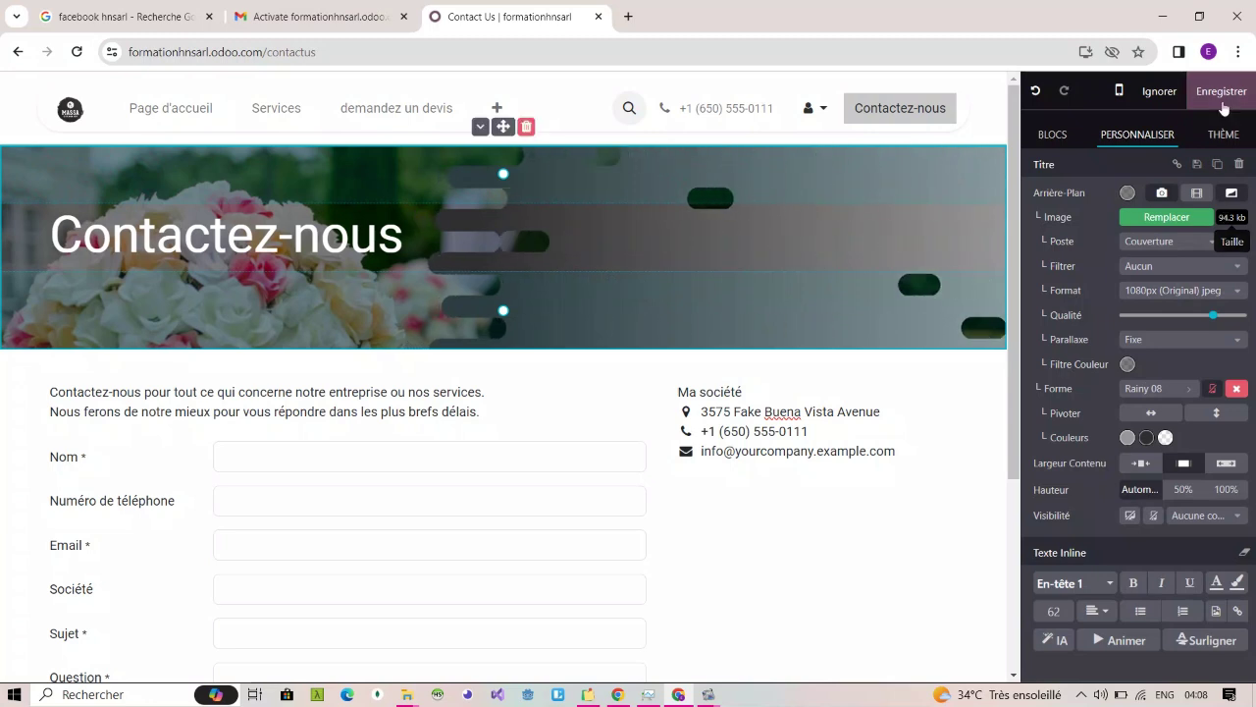
Step: Remove the flower photo from the banner and mirror its rain shape horizontally
{"action": "left_click", "coordinate": [1162, 193]}
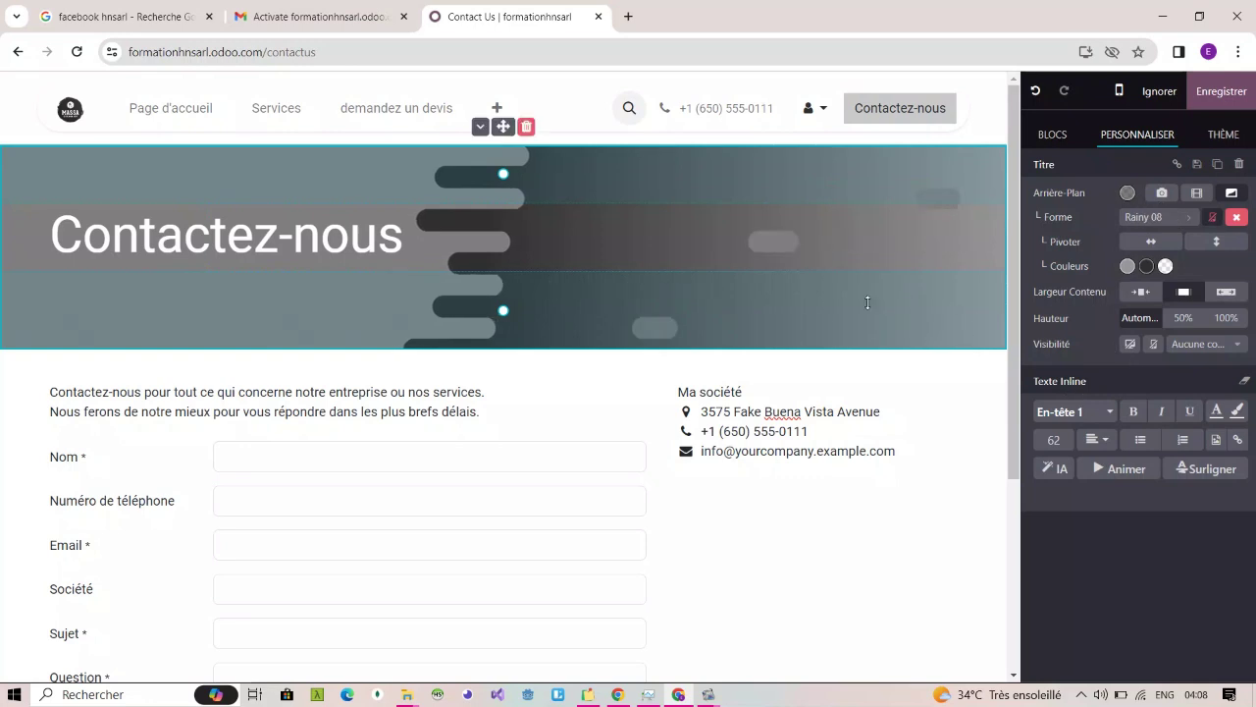
{"action": "left_click", "coordinate": [752, 486]}
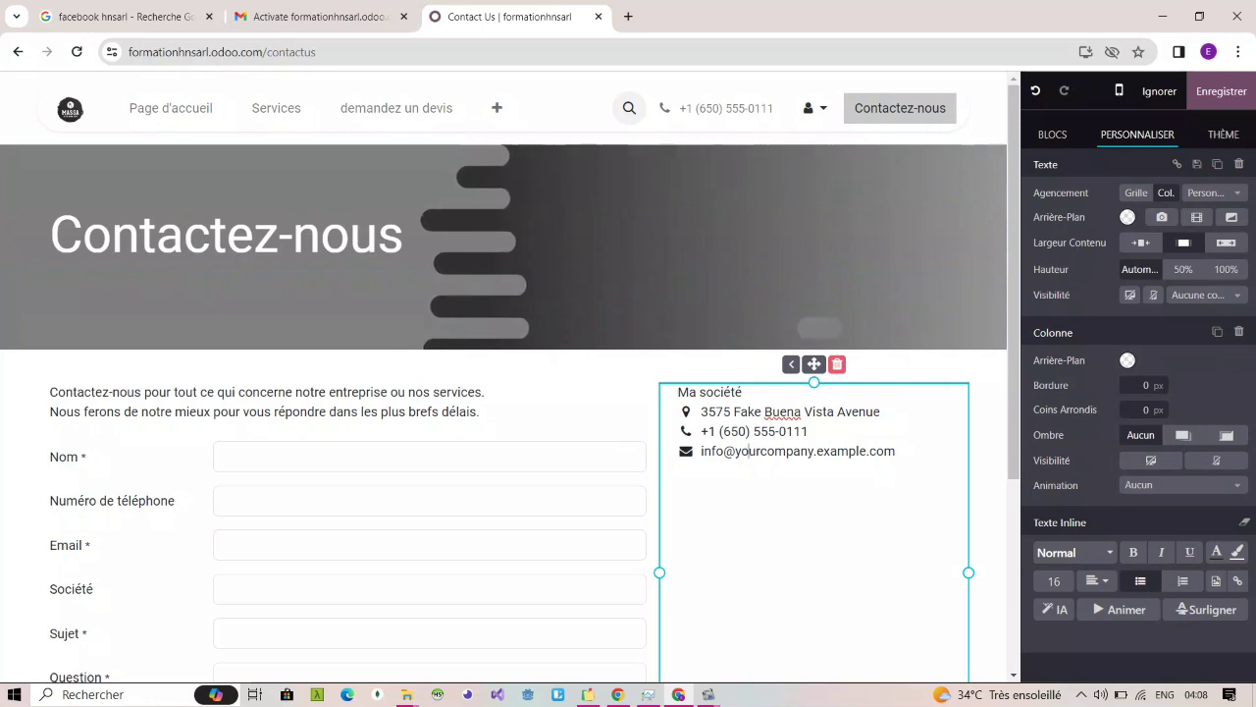
{"action": "left_click", "coordinate": [565, 224]}
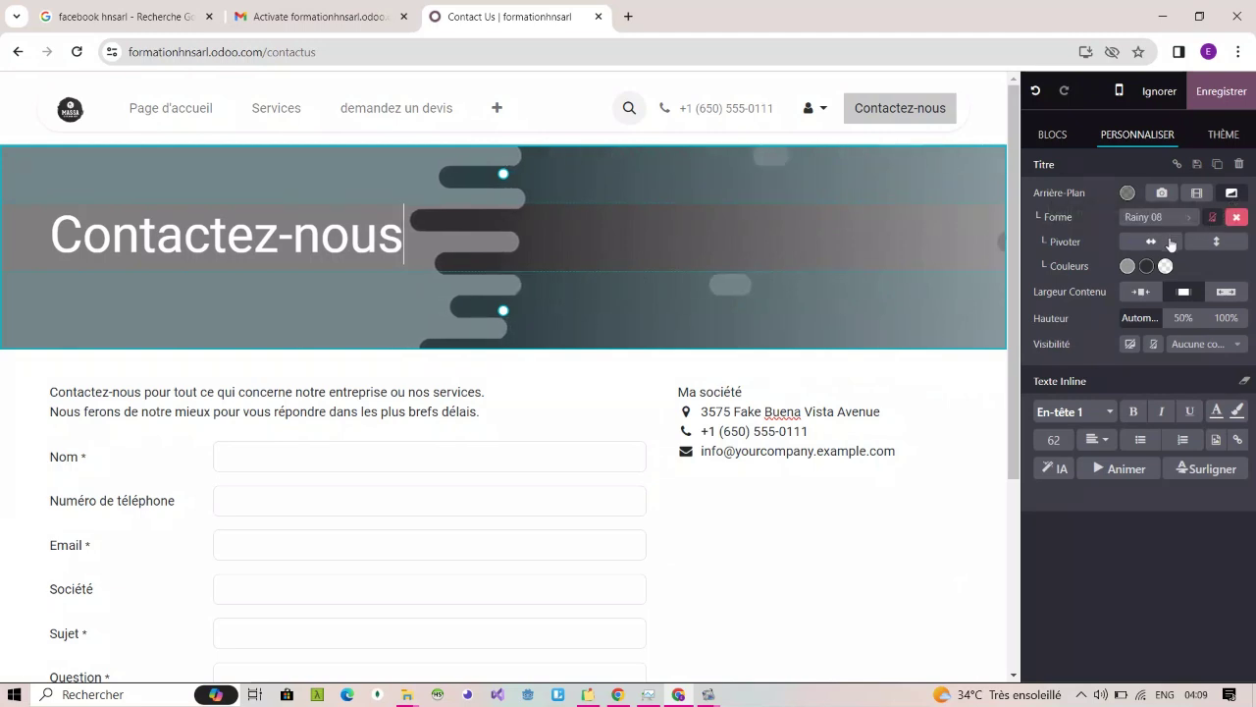
{"action": "left_click", "coordinate": [1172, 242]}
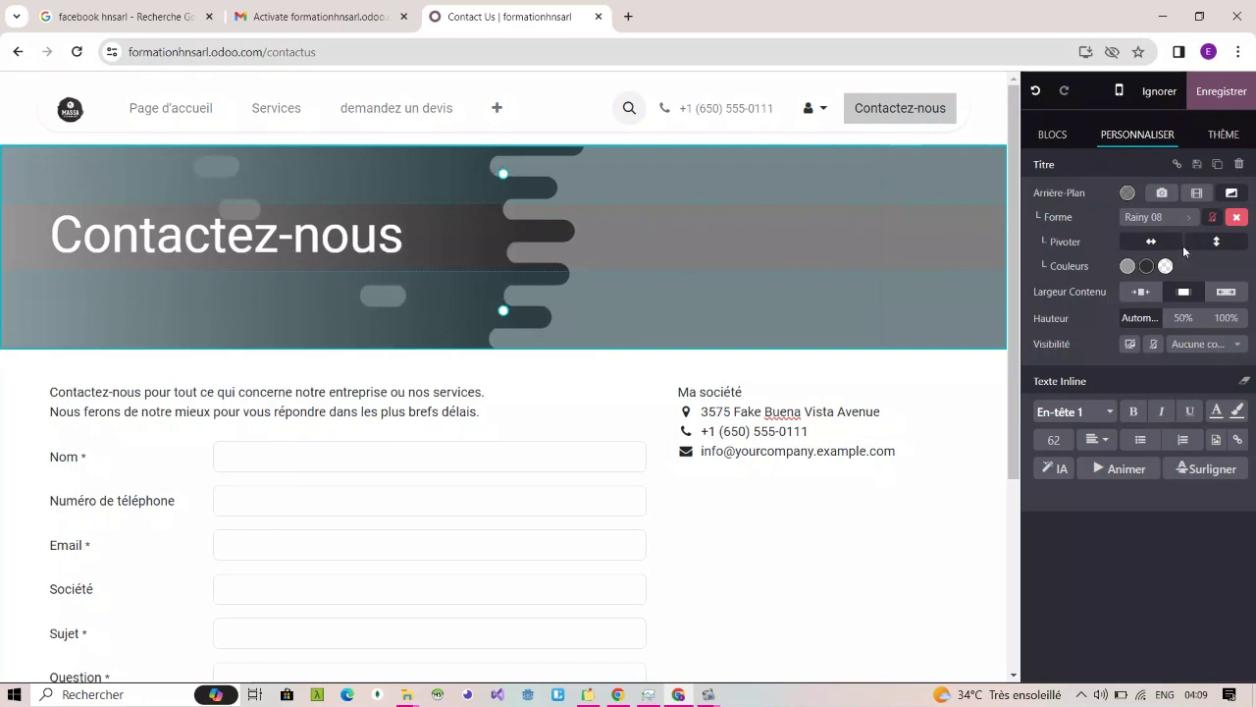
Step: Try full and small Largeur Contenu options, settling on regular width for the banner
{"action": "left_click", "coordinate": [1225, 294]}
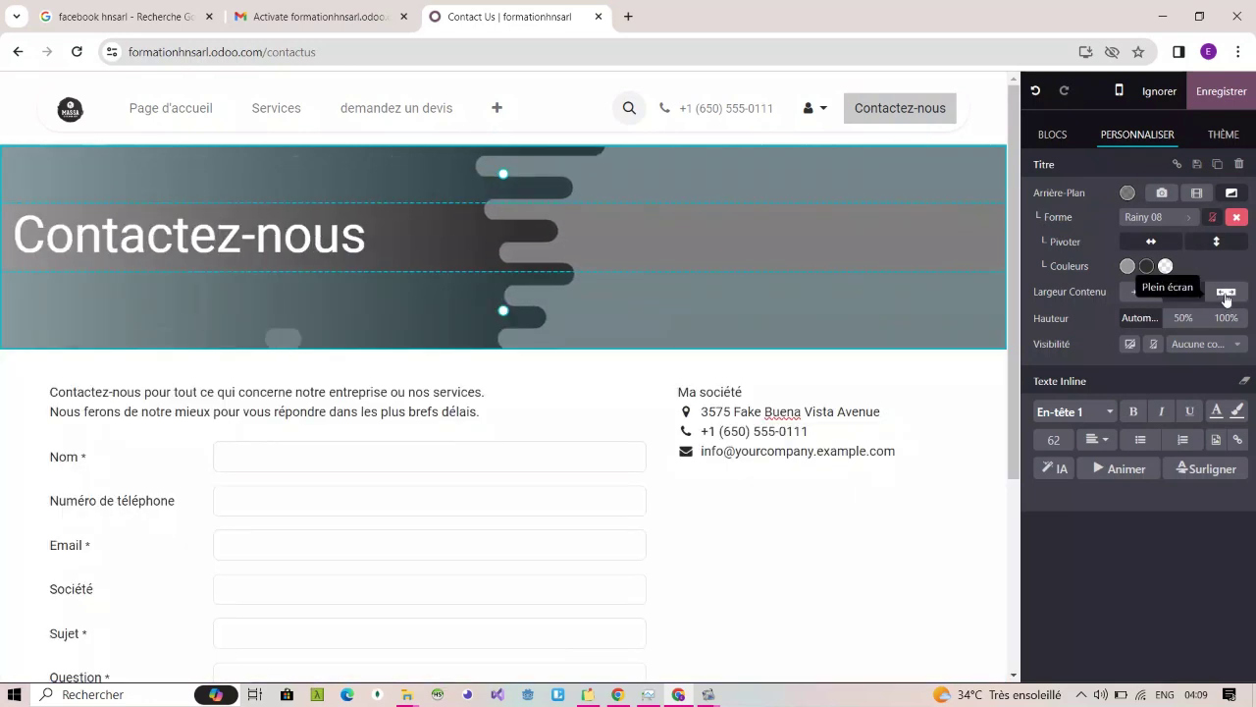
{"action": "left_click", "coordinate": [1142, 293]}
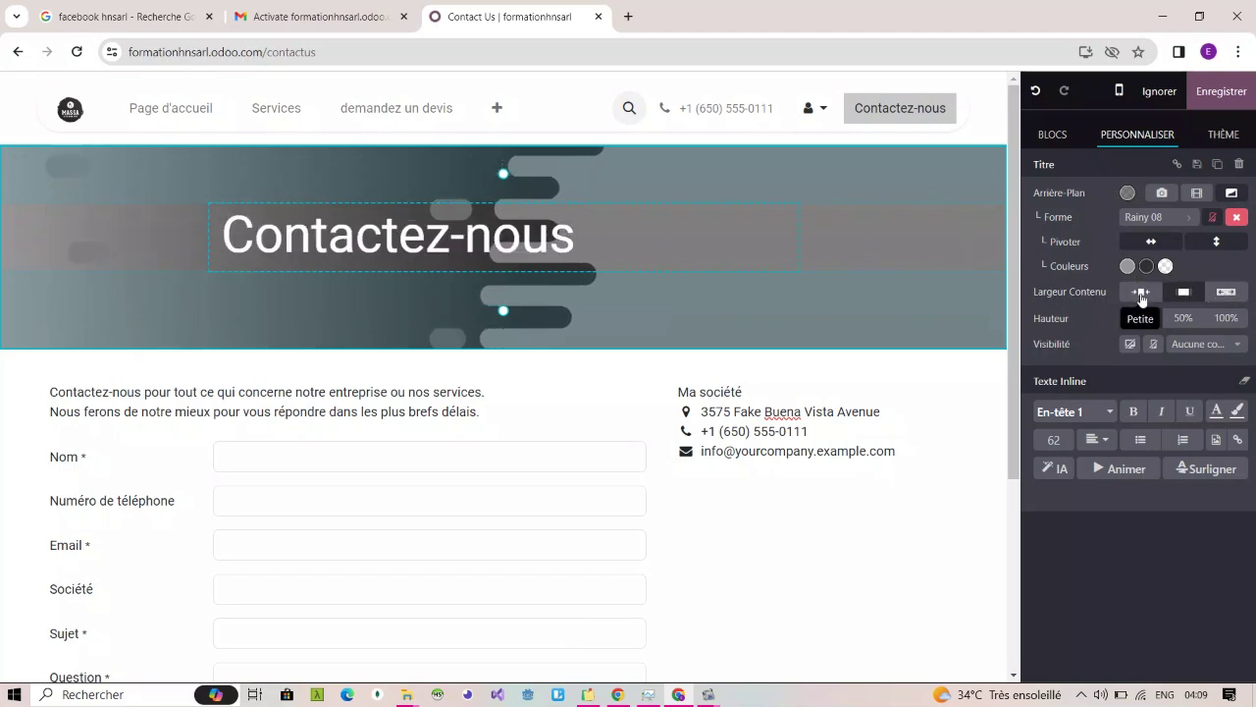
{"action": "left_click", "coordinate": [1184, 292]}
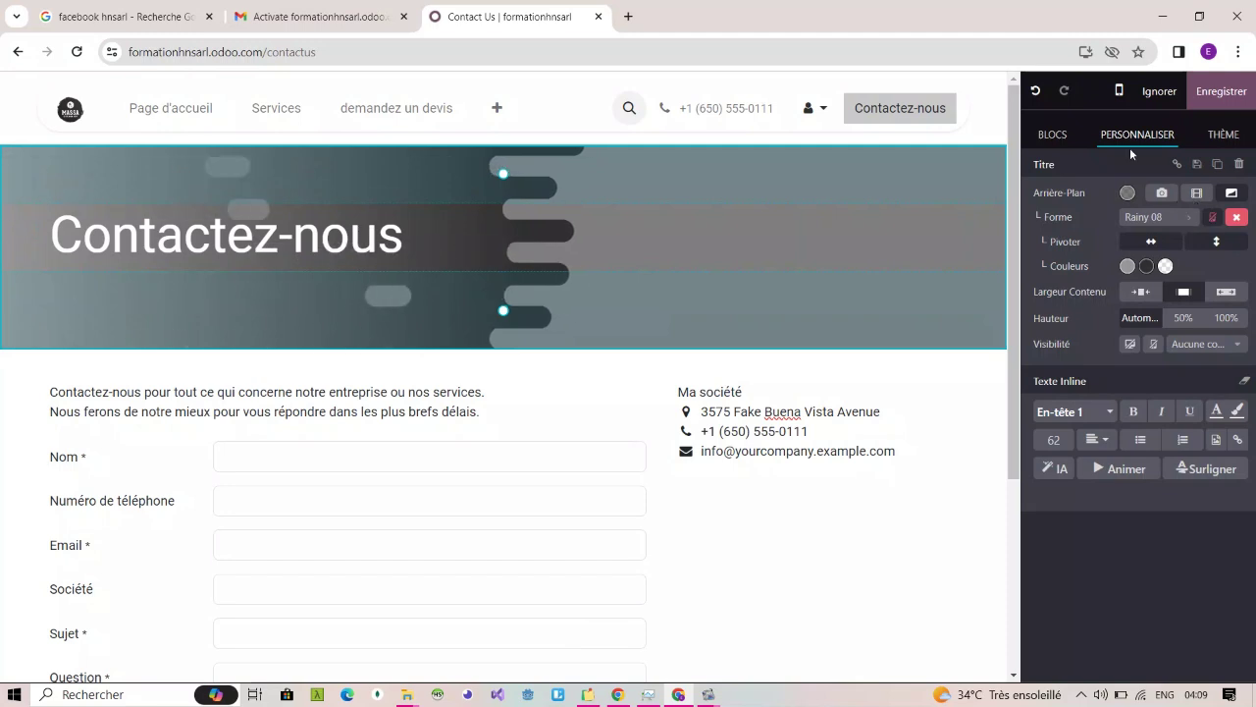
{"action": "left_click", "coordinate": [1054, 134]}
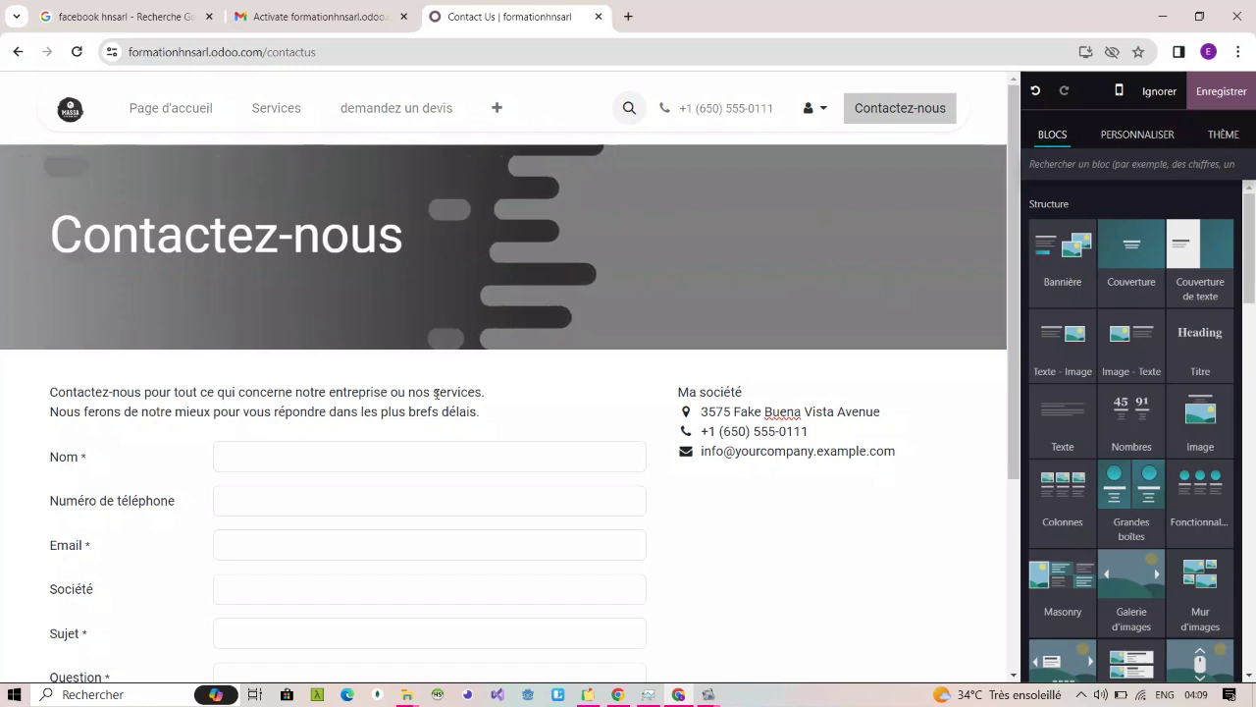
Step: Replace the sample address line under Ma société with HNSARL's street address, fixing typos
{"action": "scroll", "coordinate": [435, 393], "scroll_direction": "down", "scroll_amount": 2}
{"action": "left_click", "coordinate": [797, 249]}
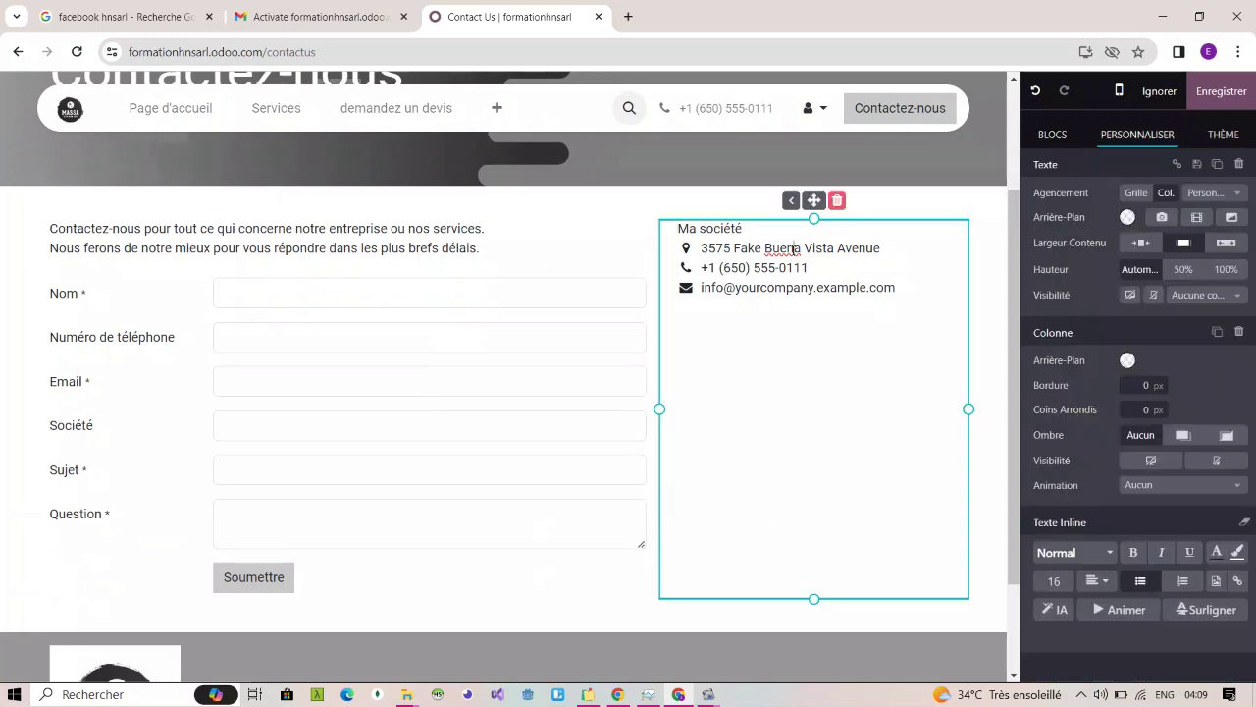
{"action": "triple_click", "coordinate": [796, 248]}
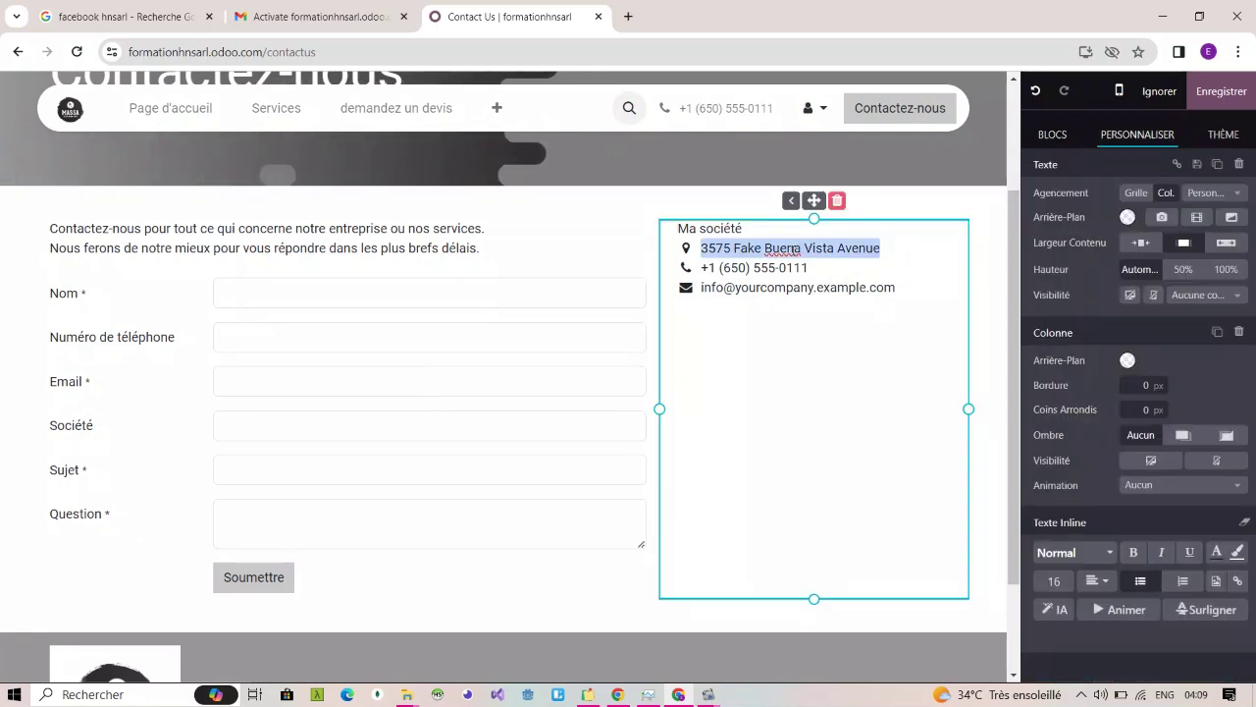
{"action": "key", "text": "BackSpace"}
{"action": "scroll", "coordinate": [504, 373], "scroll_direction": "up", "scroll_amount": 1}
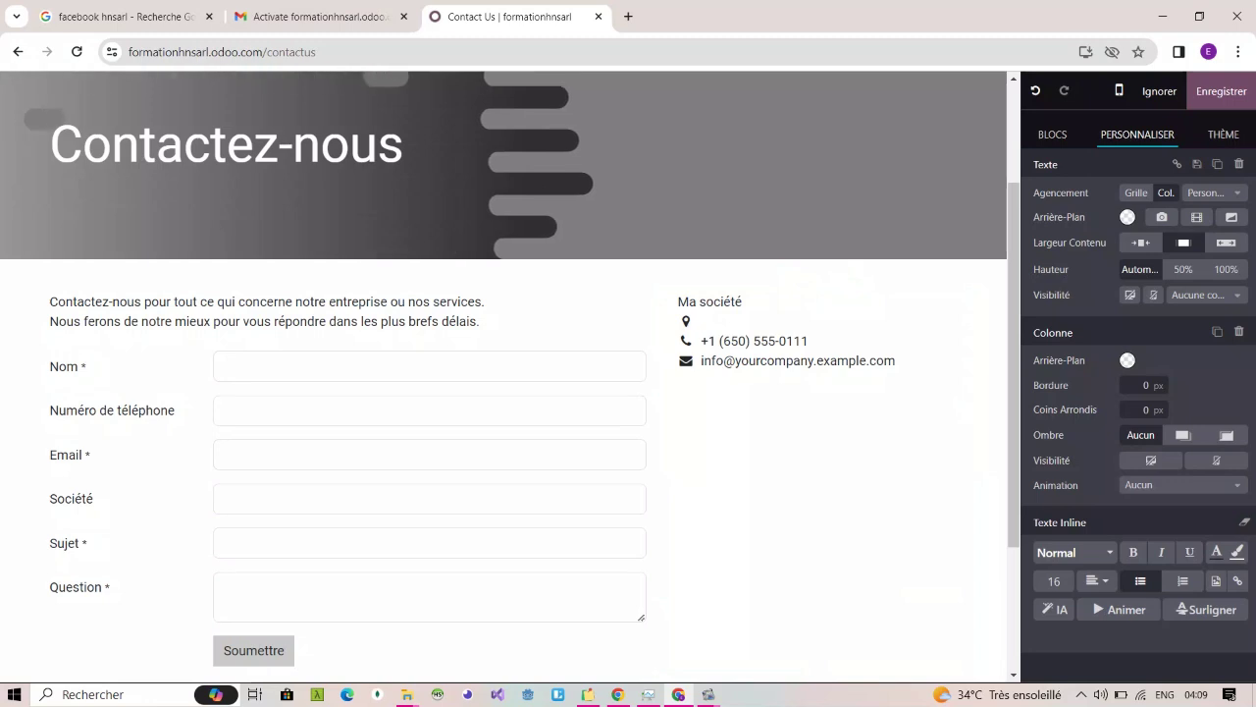
{"action": "type", "text": "H"}
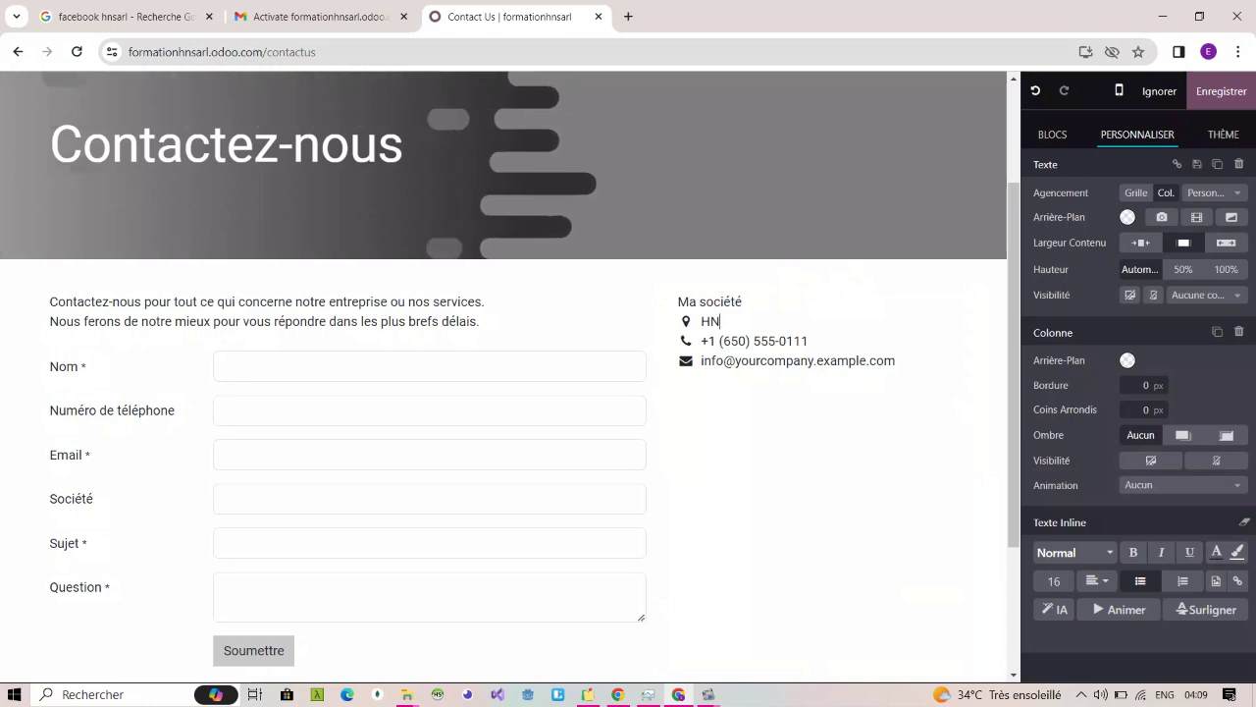
{"action": "type", "text": "NSAR"}
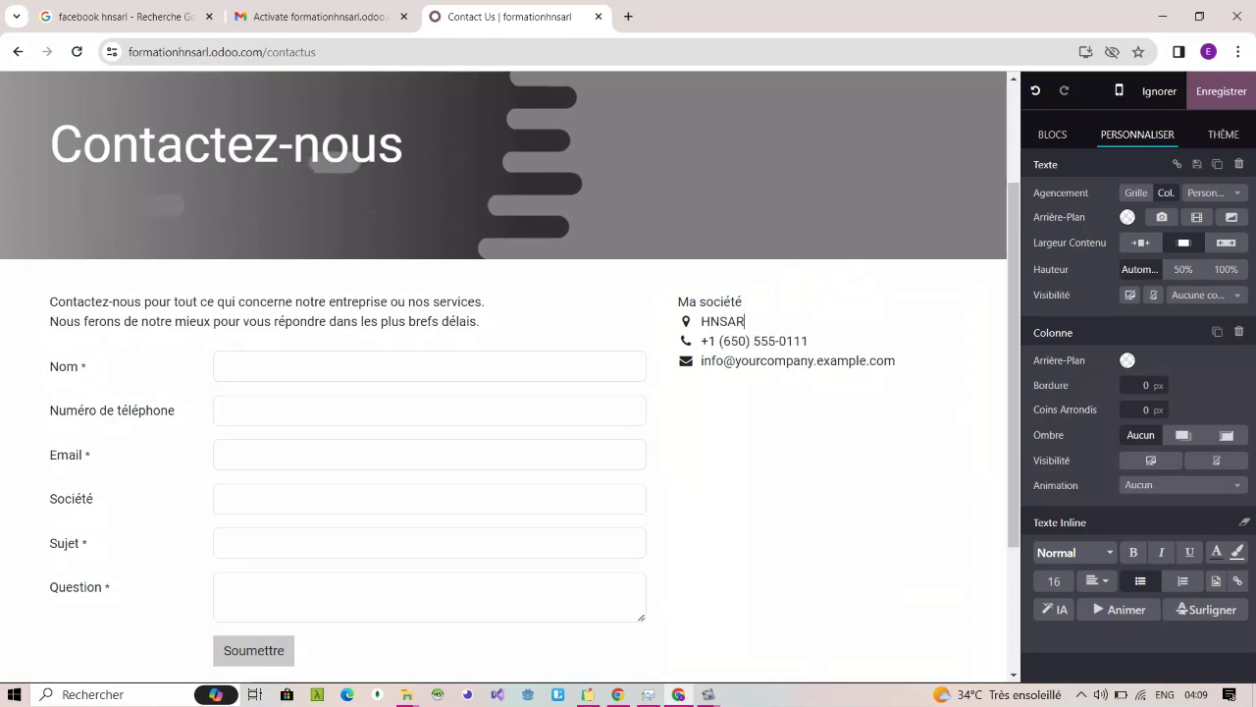
{"action": "type", "text": "L , Ek"}
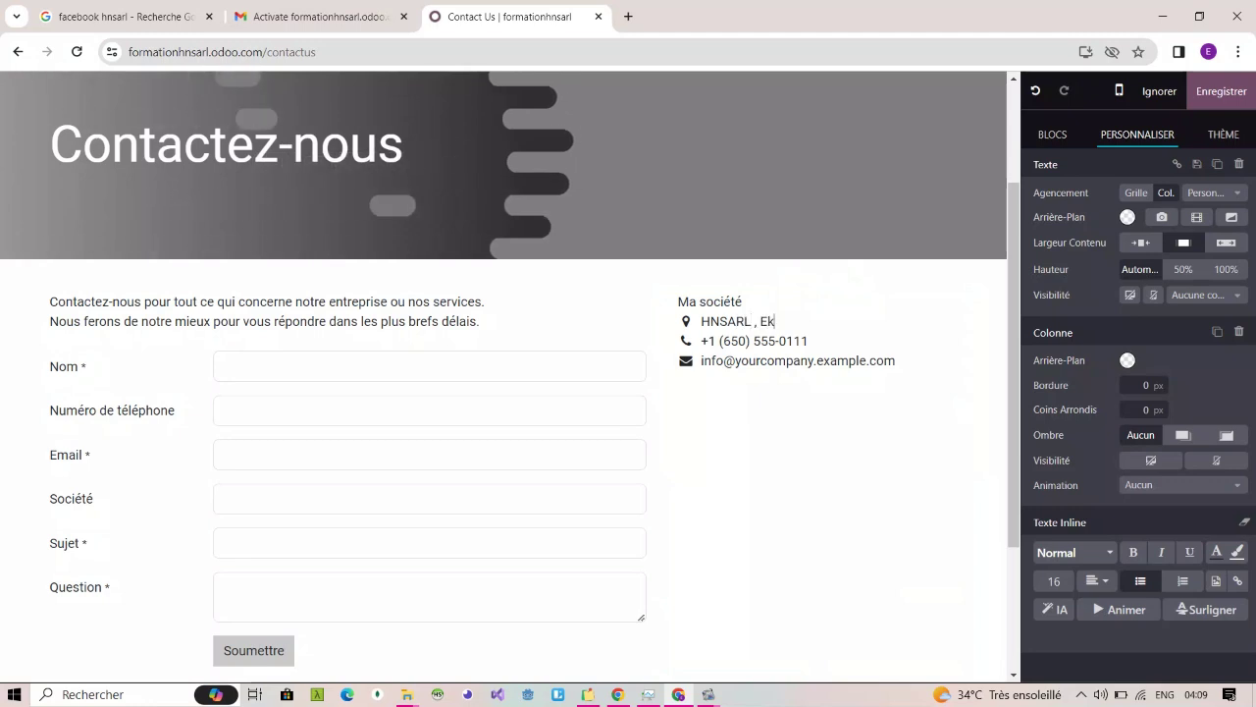
{"action": "type", "text": "on"}
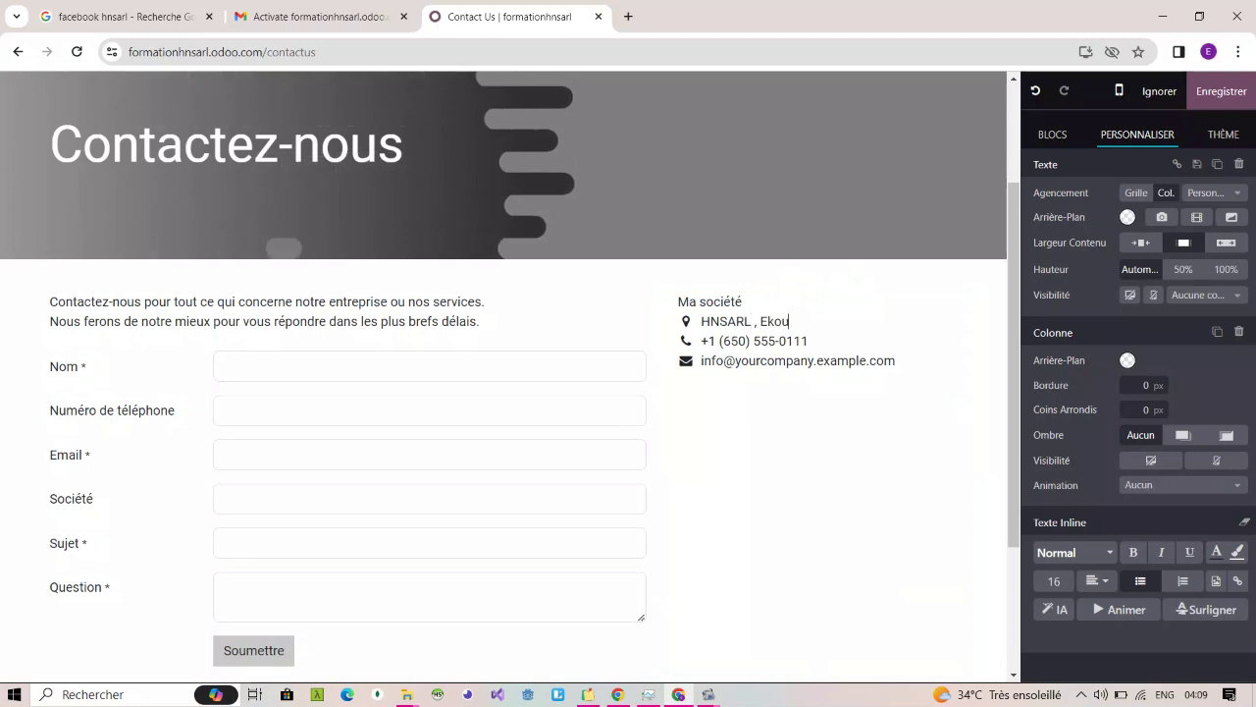
{"action": "type", "text": "nou"}
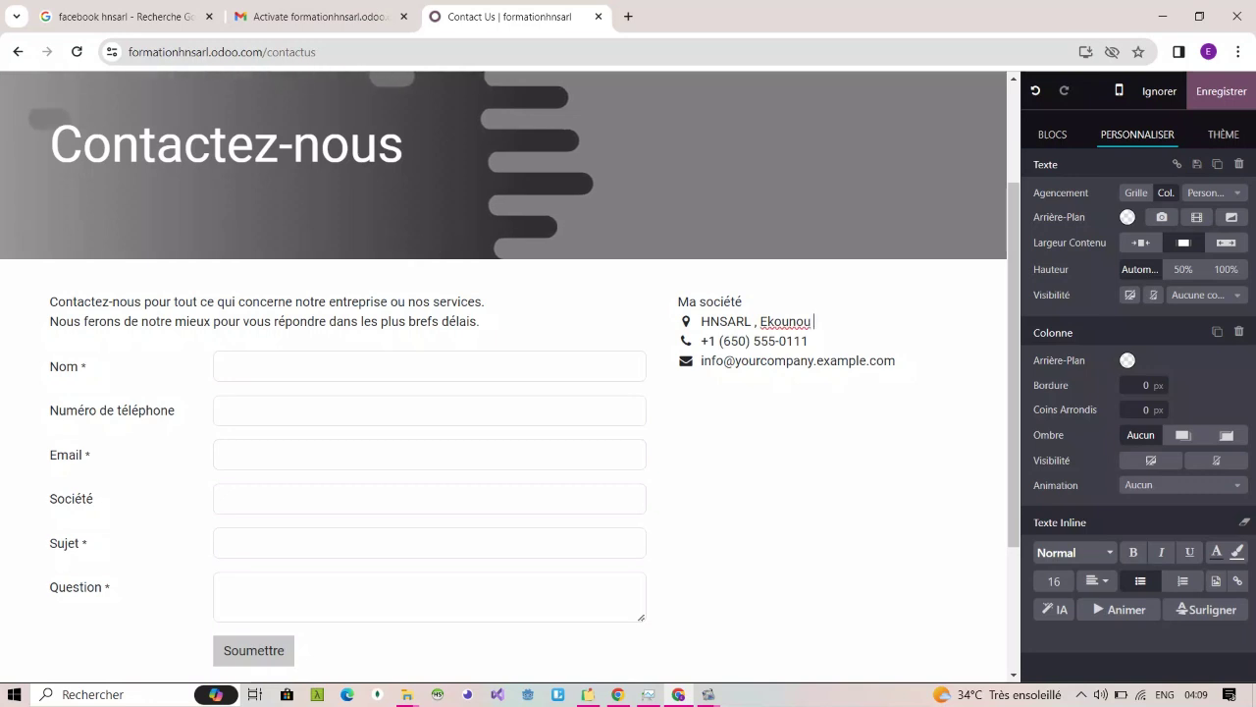
{"action": "type", "text": " face su"}
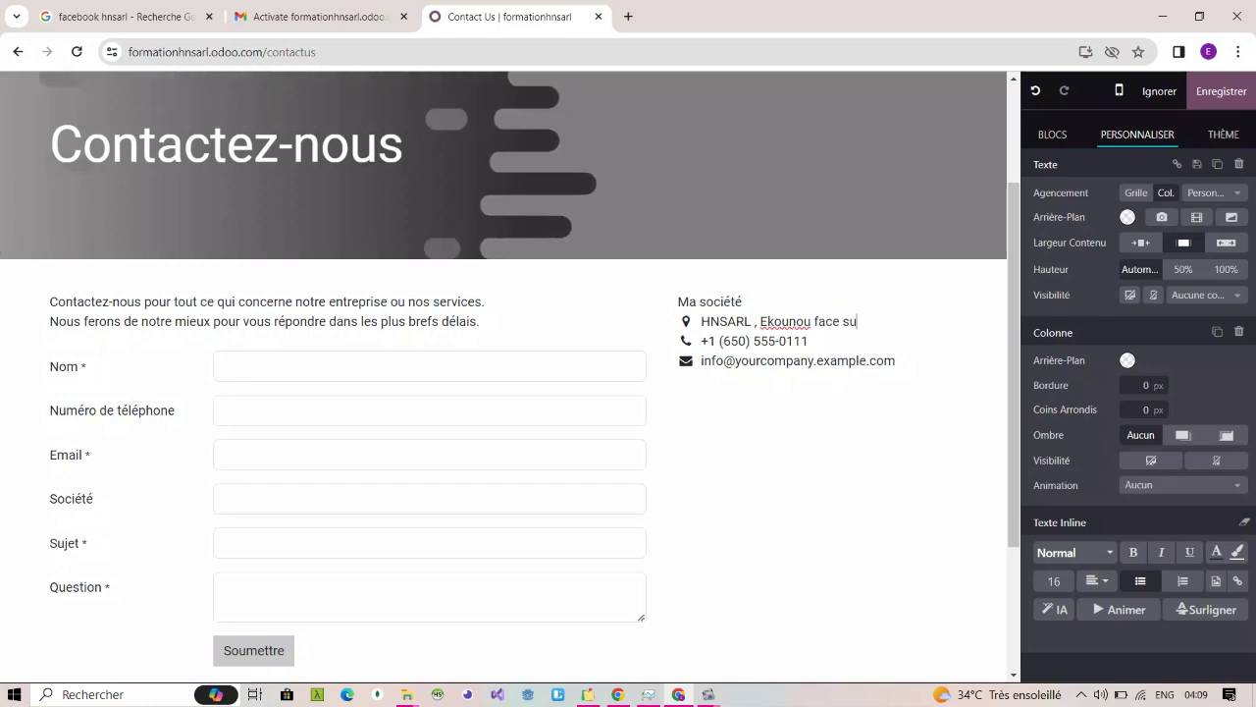
{"action": "type", "text": "oe"}
{"action": "key", "text": "BackSpace"}
{"action": "key", "text": "BackSpace"}
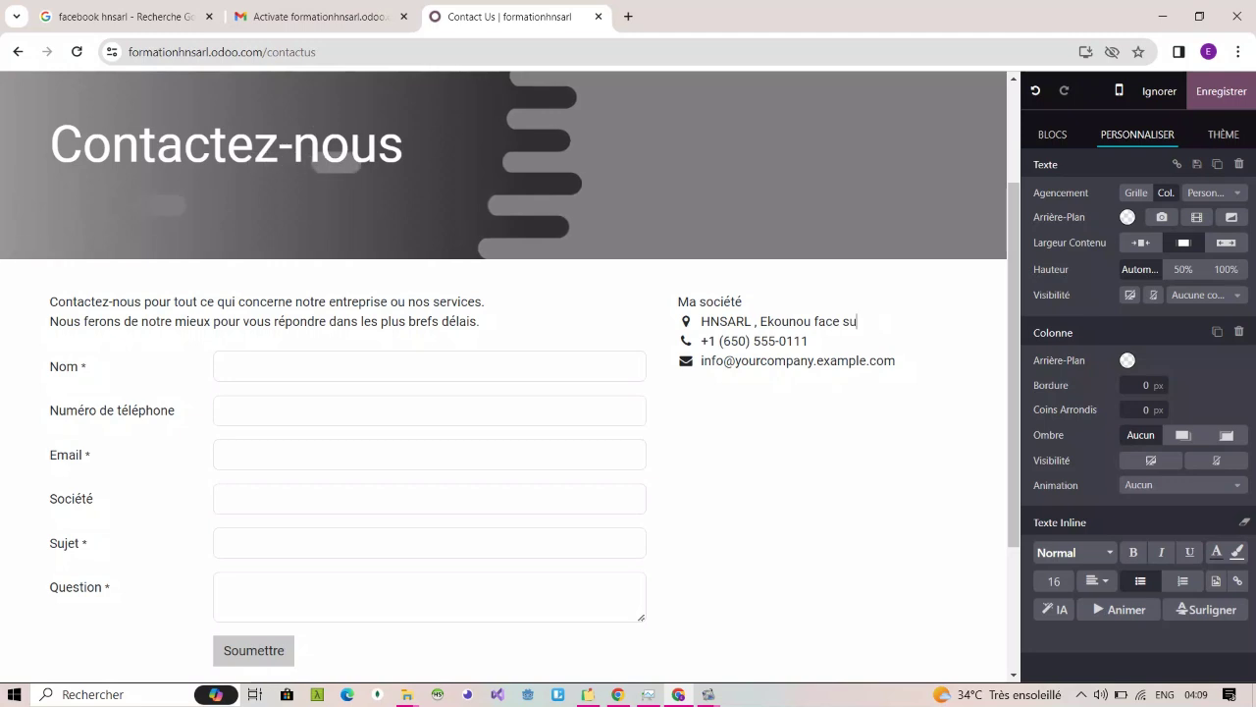
{"action": "type", "text": "perche"}
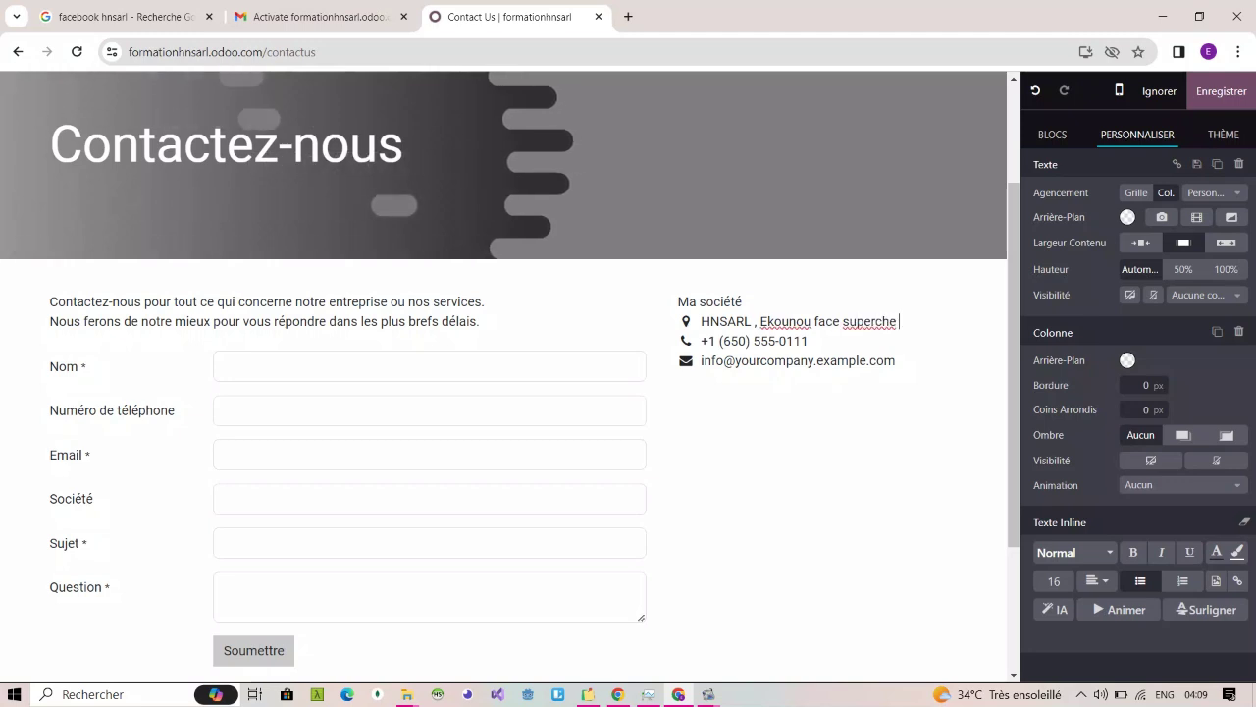
{"action": "key", "text": "BackSpace"}
{"action": "key", "text": "BackSpace"}
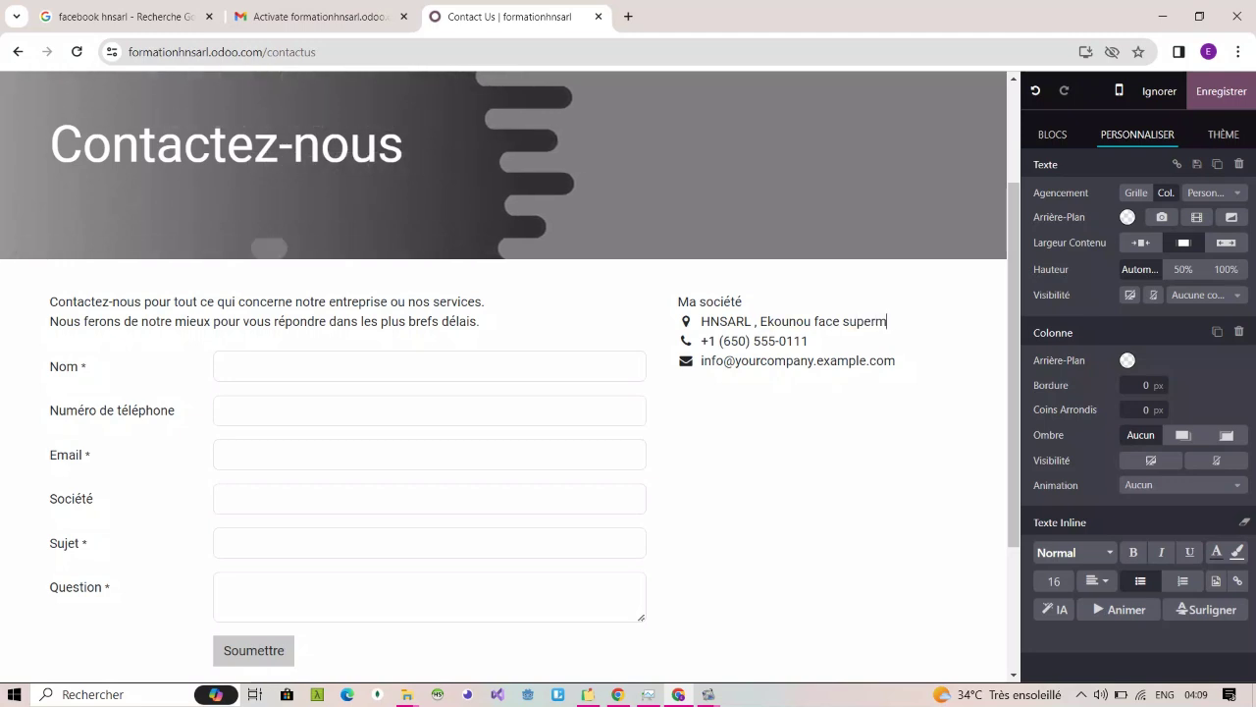
{"action": "type", "text": "marche keb"}
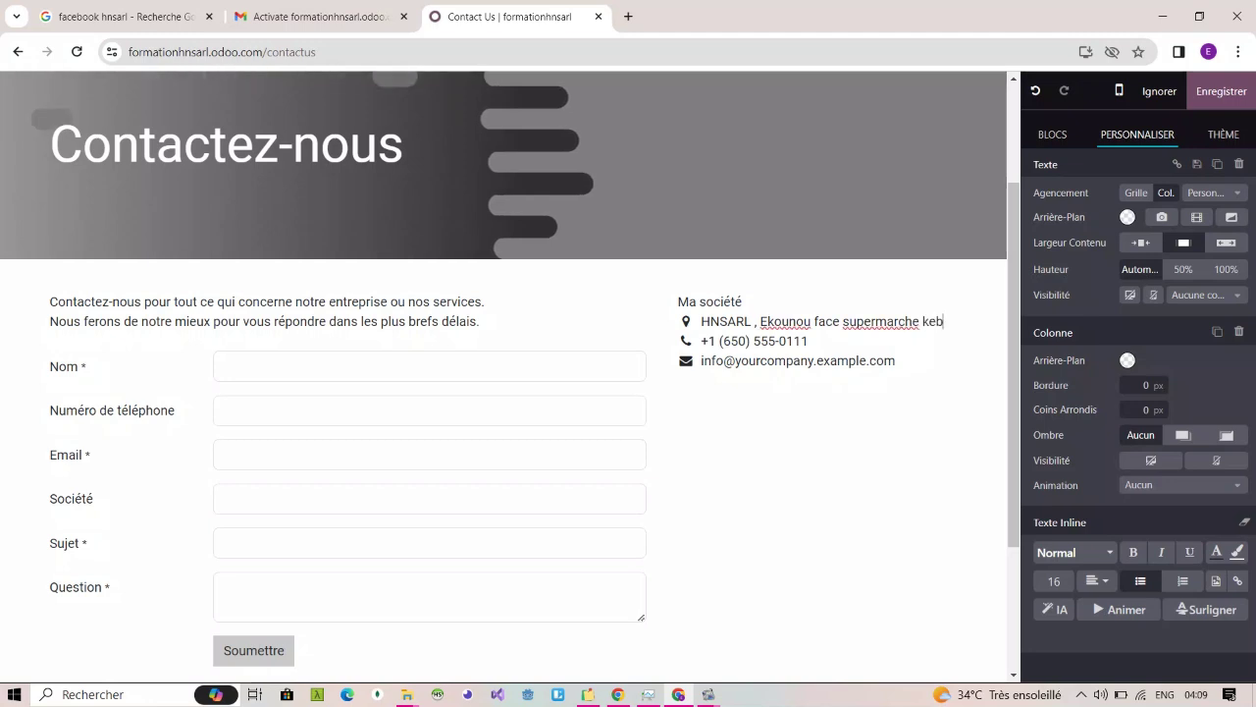
{"action": "type", "text": "erd"}
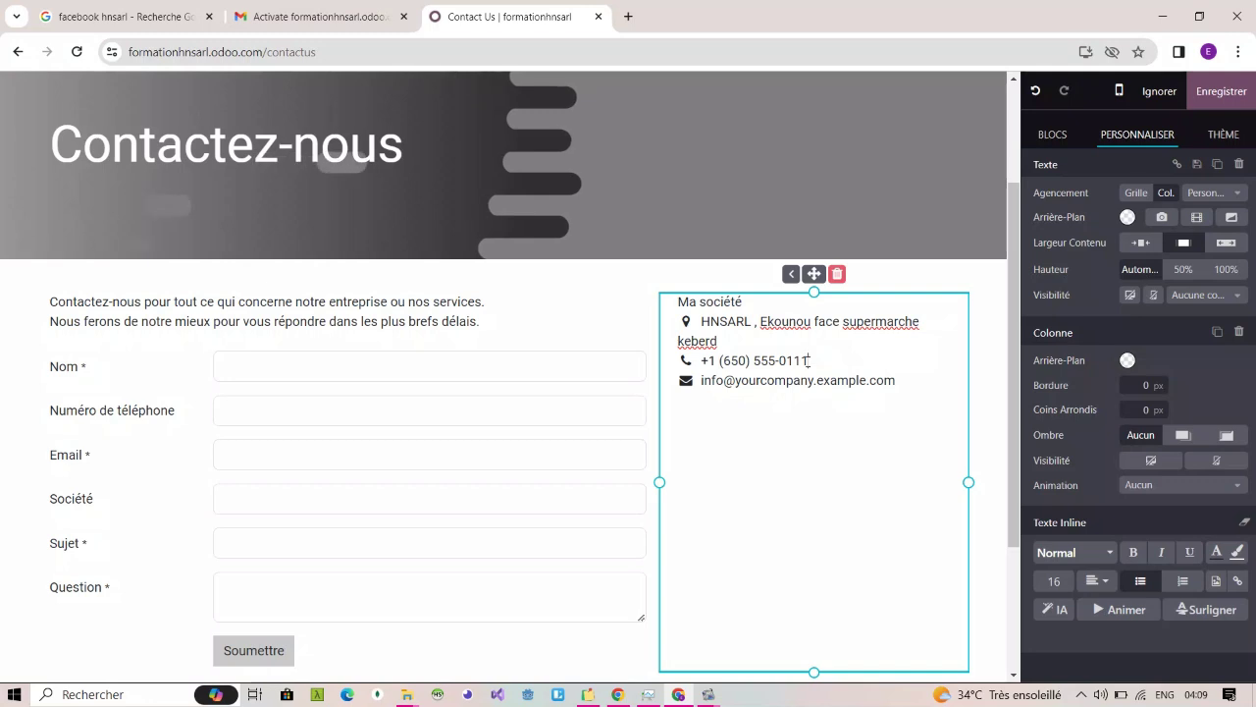
Step: Erase the sample phone number and type the company's phone number
{"action": "key", "text": "BackSpace"}
{"action": "key", "text": "BackSpace"}
{"action": "key", "text": "BackSpace"}
{"action": "key", "text": "BackSpace"}
{"action": "key", "text": "BackSpace"}
{"action": "key", "text": "BackSpace"}
{"action": "key", "text": "BackSpace"}
{"action": "key", "text": "BackSpace"}
{"action": "key", "text": "BackSpace"}
{"action": "key", "text": "BackSpace"}
{"action": "key", "text": "BackSpace"}
{"action": "key", "text": "BackSpace"}
{"action": "key", "text": "BackSpace"}
{"action": "key", "text": "BackSpace"}
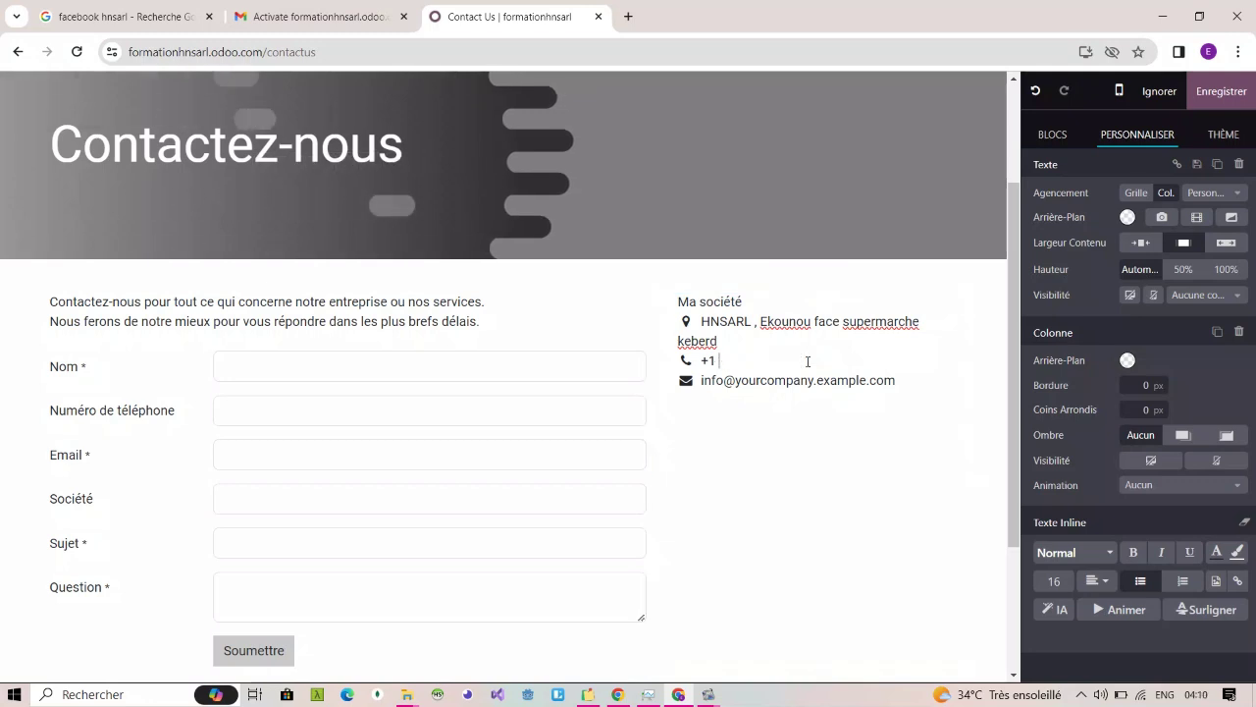
{"action": "key", "text": "BackSpace"}
{"action": "key", "text": "BackSpace"}
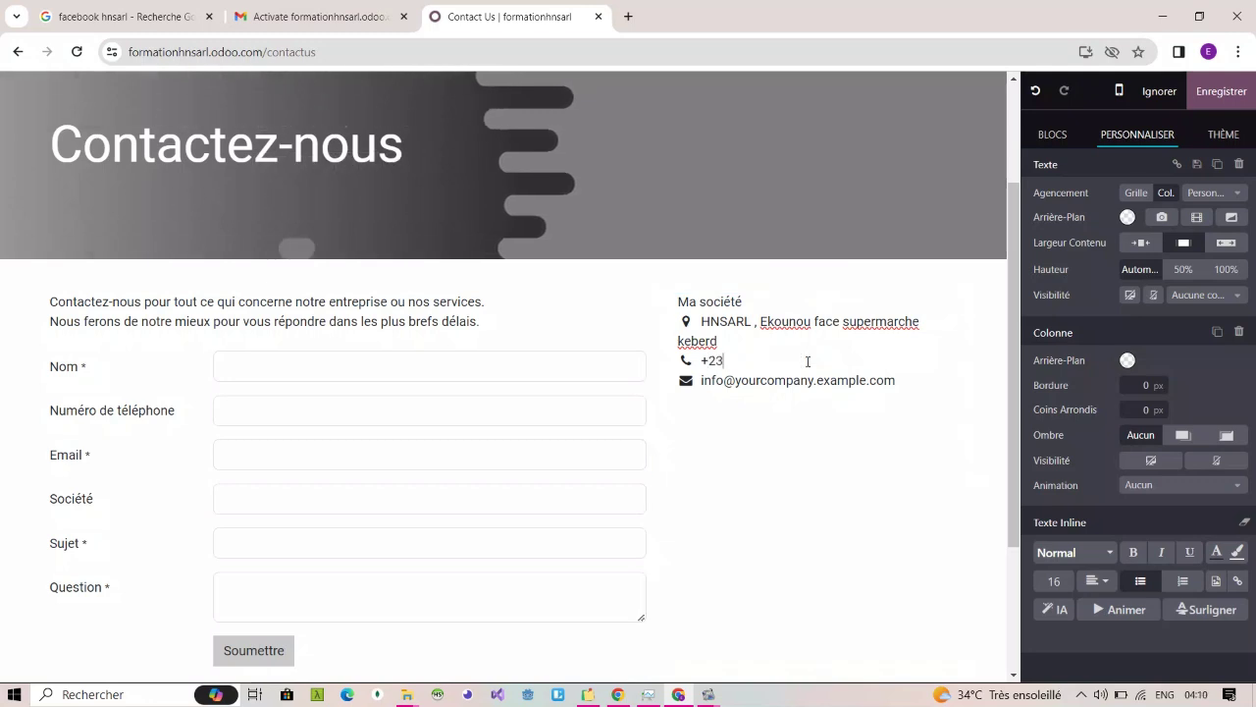
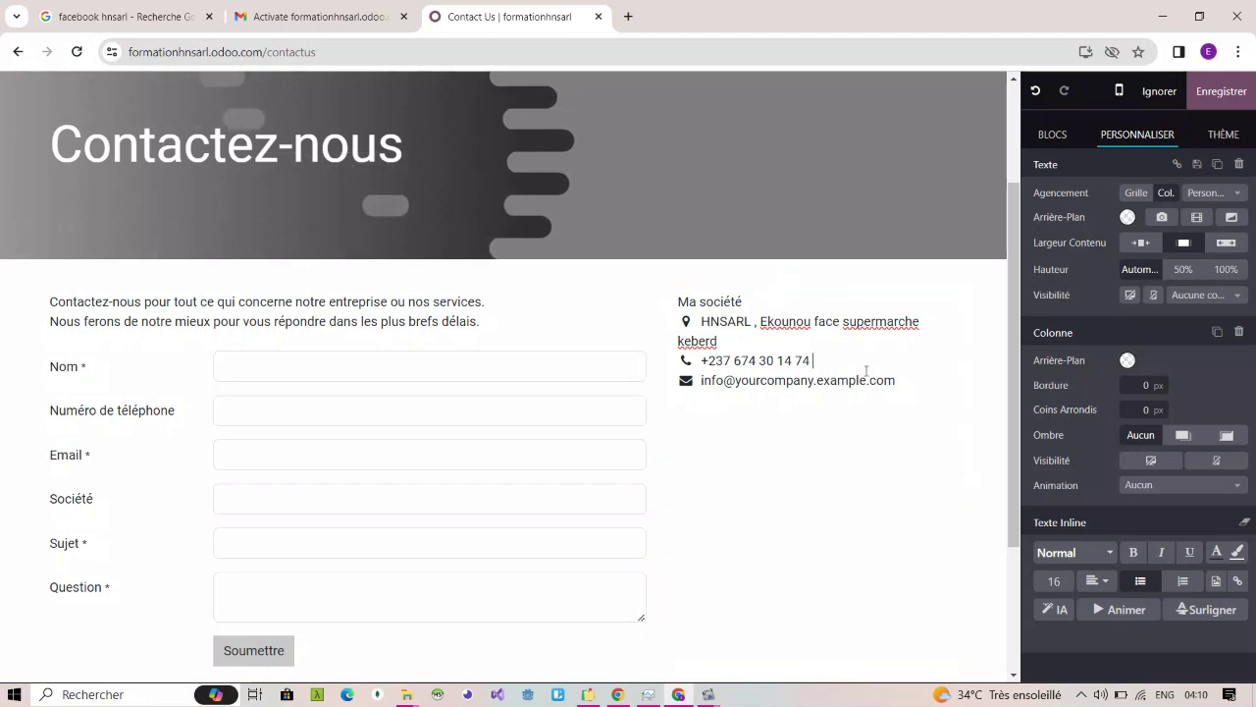
Step: Replace the sample e-mail address with the company's e-mail address
{"action": "left_click", "coordinate": [901, 378]}
{"action": "key", "text": "BackSpace"}
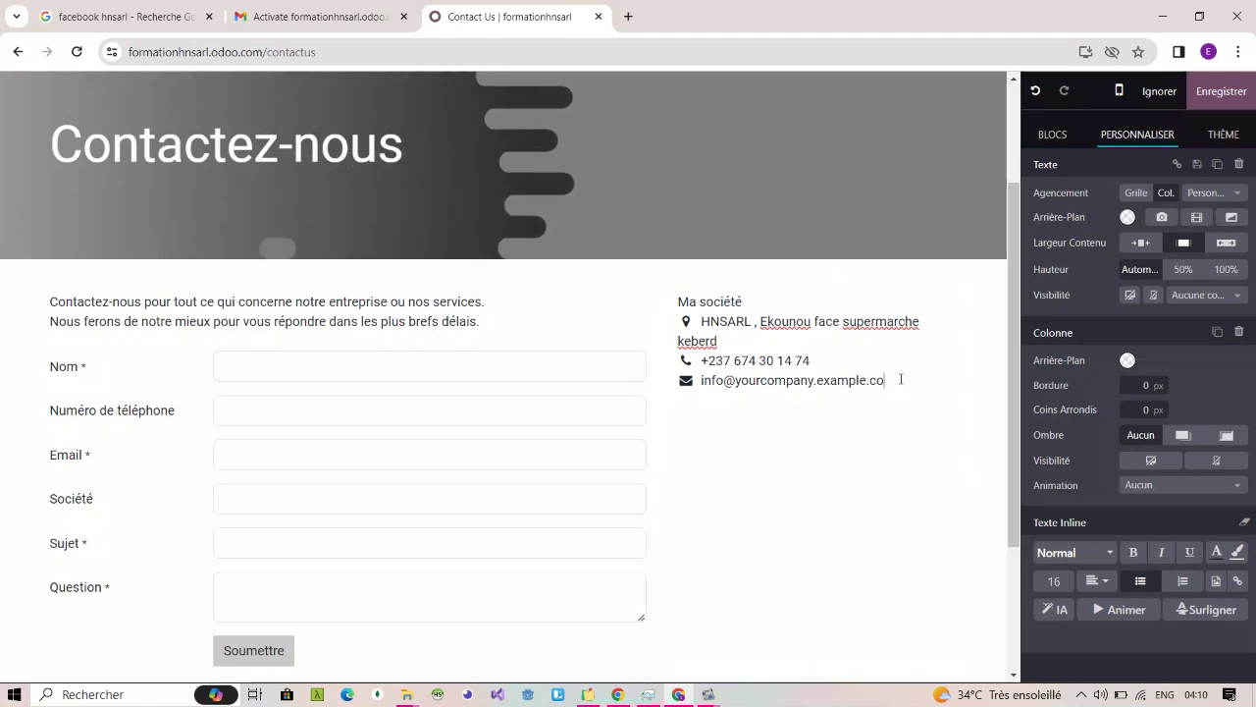
{"action": "key", "text": "BackSpace"}
{"action": "key", "text": "BackSpace"}
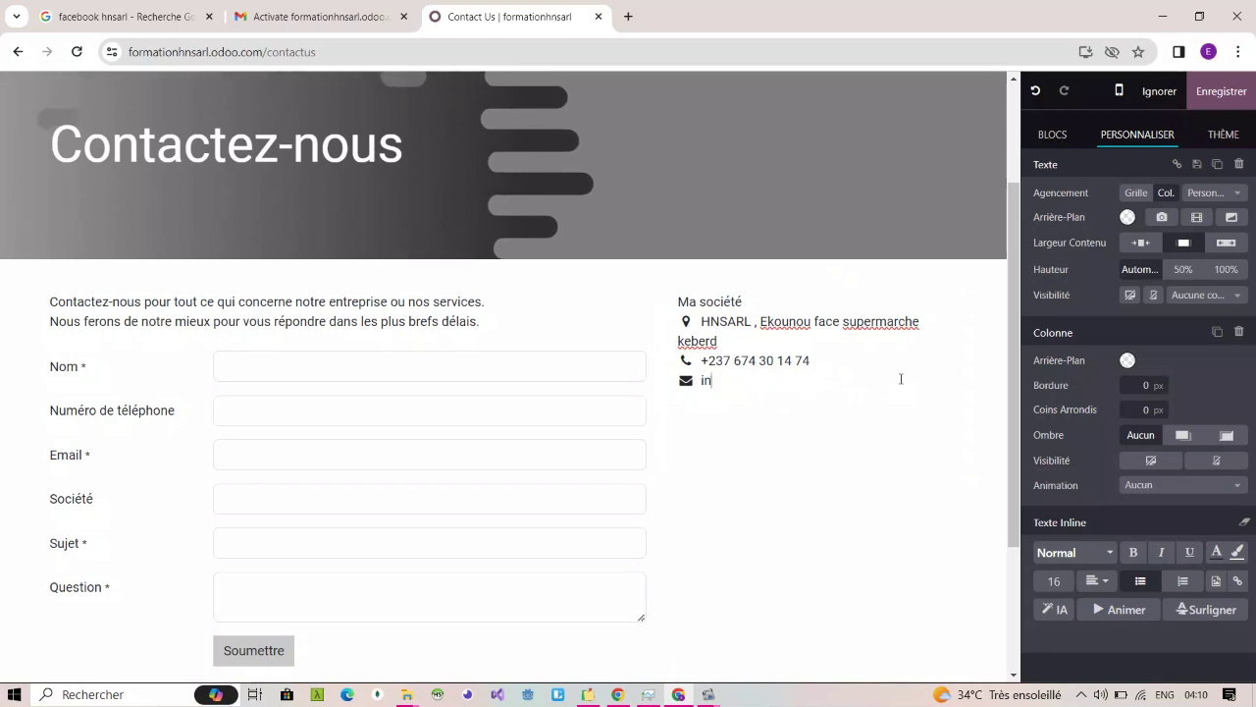
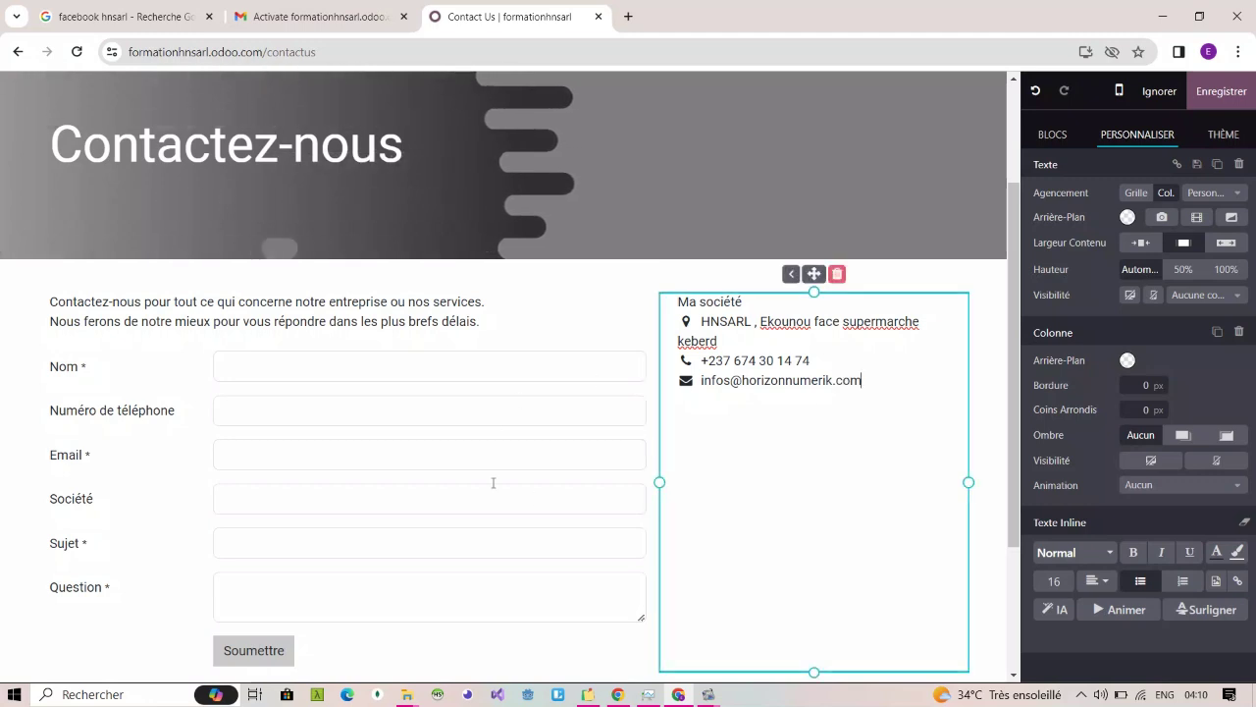
Step: Select the word 'concerne' in the intro text, then select the Nom and Numéro de téléphone fields
{"action": "triple_click", "coordinate": [298, 322]}
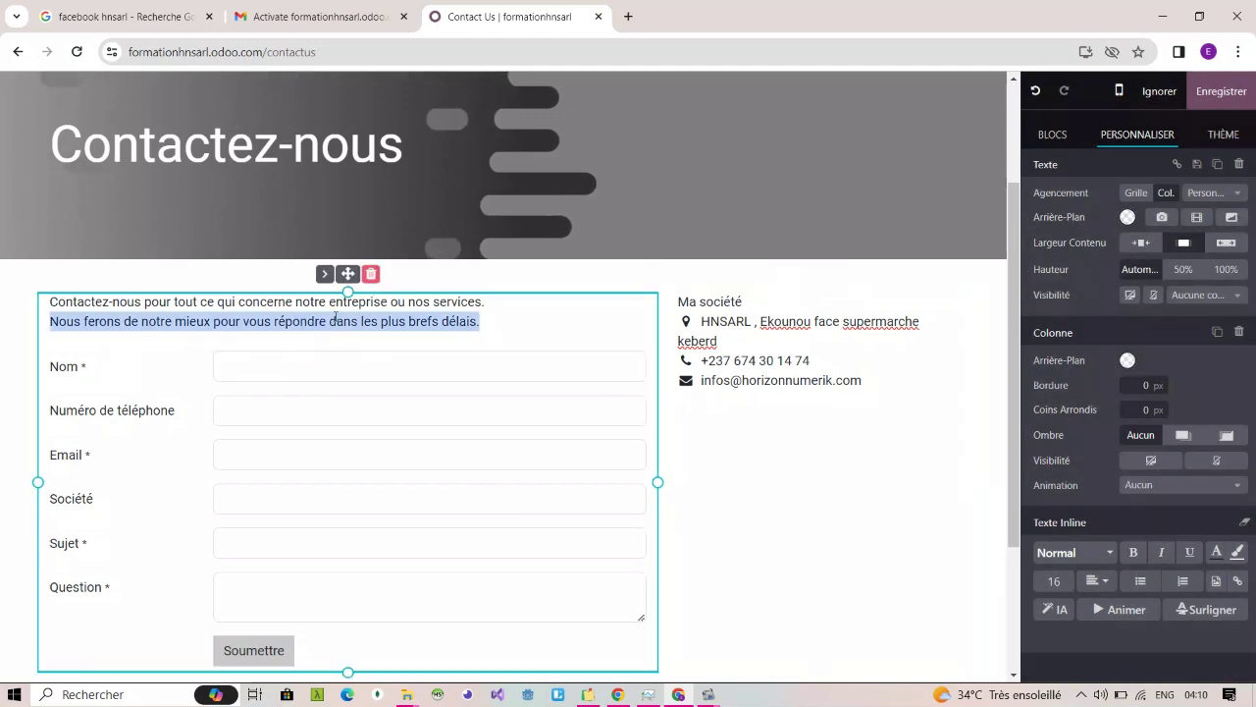
{"action": "left_click_drag", "start_coordinate": [238, 302], "coordinate": [292, 304]}
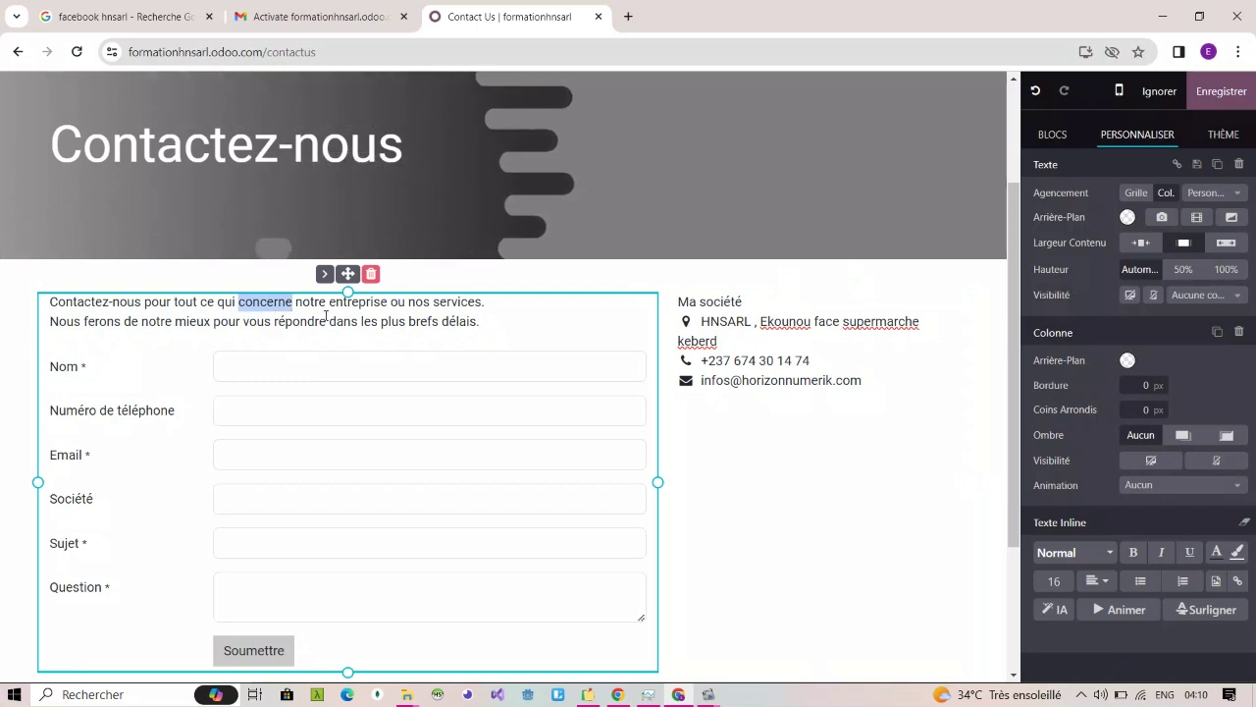
{"action": "left_click", "coordinate": [241, 366]}
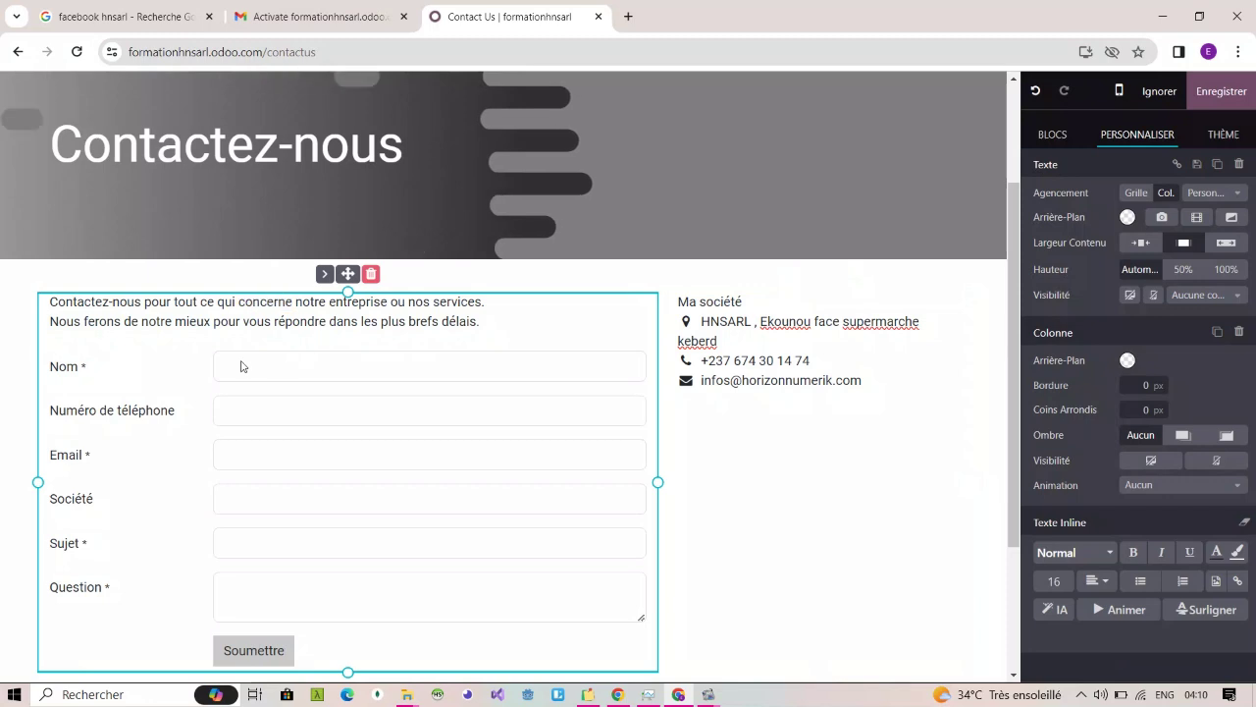
{"action": "left_click", "coordinate": [185, 410]}
{"action": "left_click", "coordinate": [187, 368]}
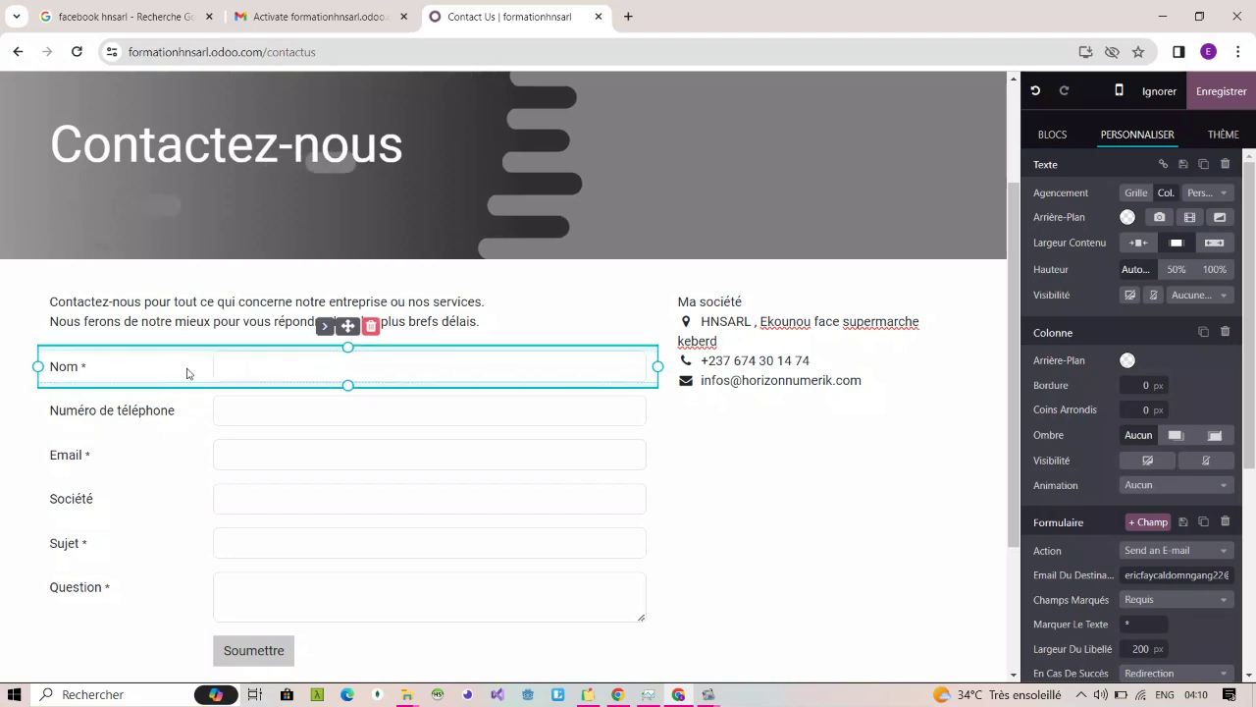
{"action": "left_click", "coordinate": [194, 399]}
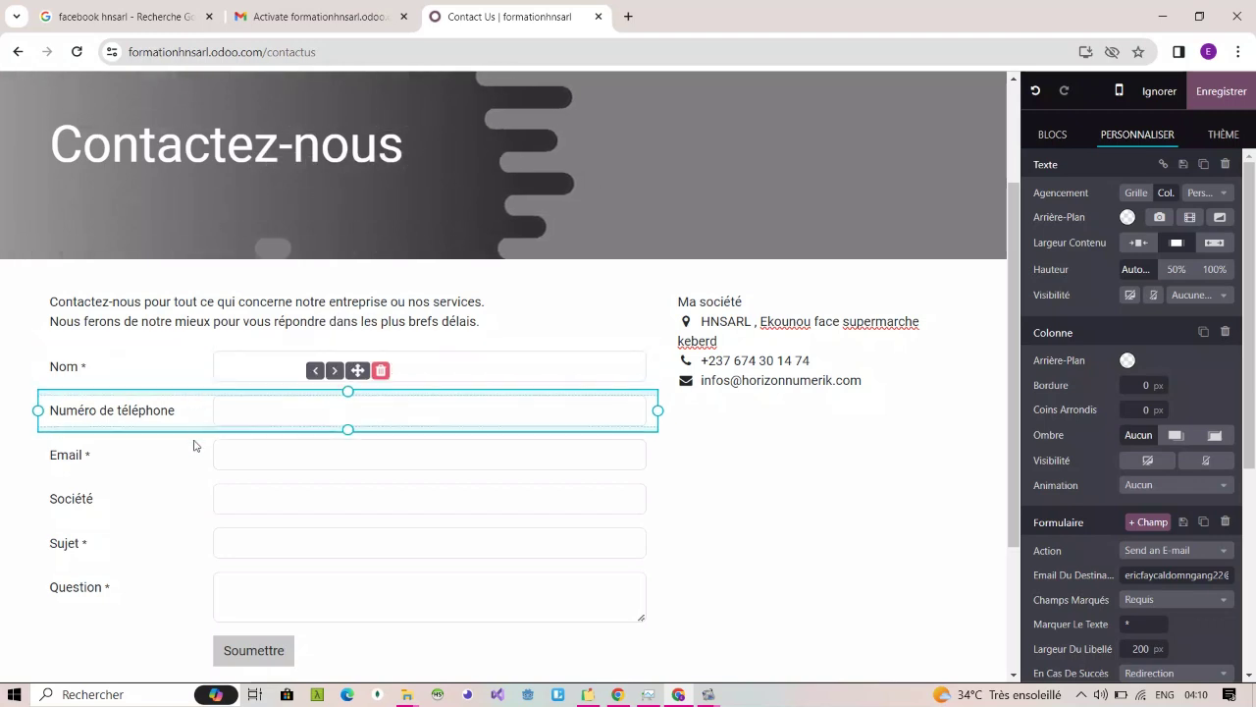
Step: Step through the Email, Société, Nom and Numéro de téléphone field settings
{"action": "left_click", "coordinate": [193, 446]}
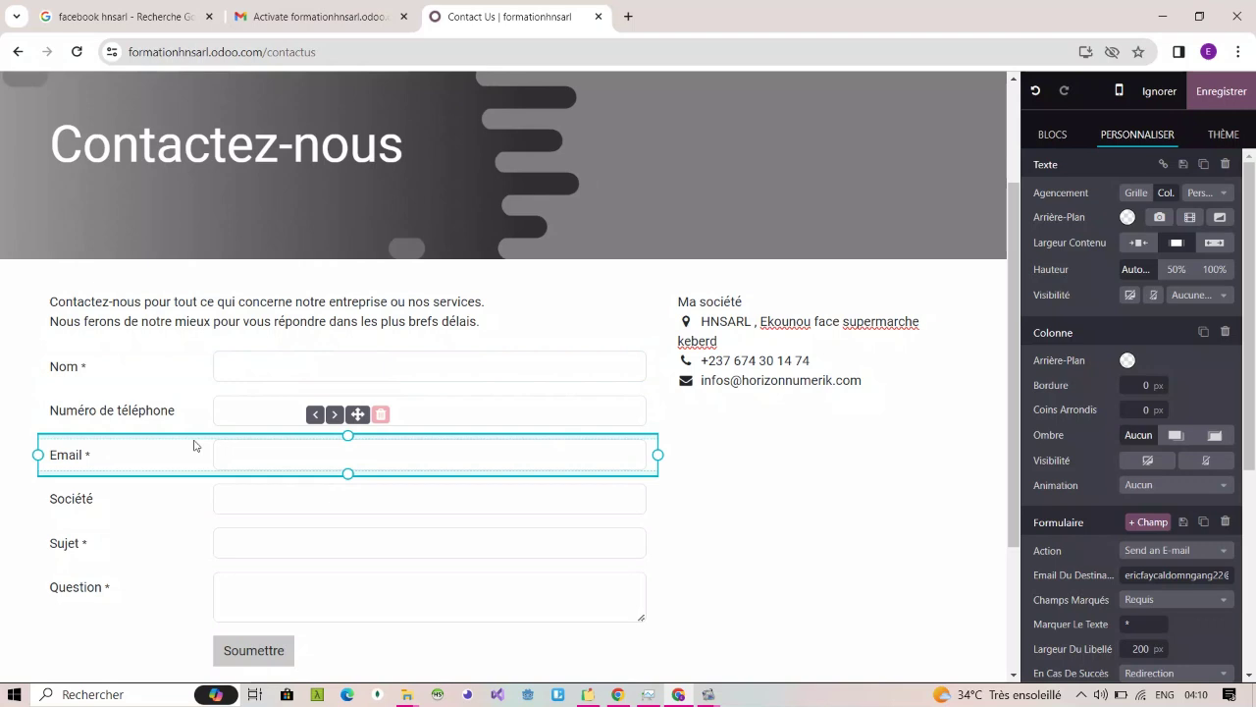
{"action": "left_click", "coordinate": [191, 500]}
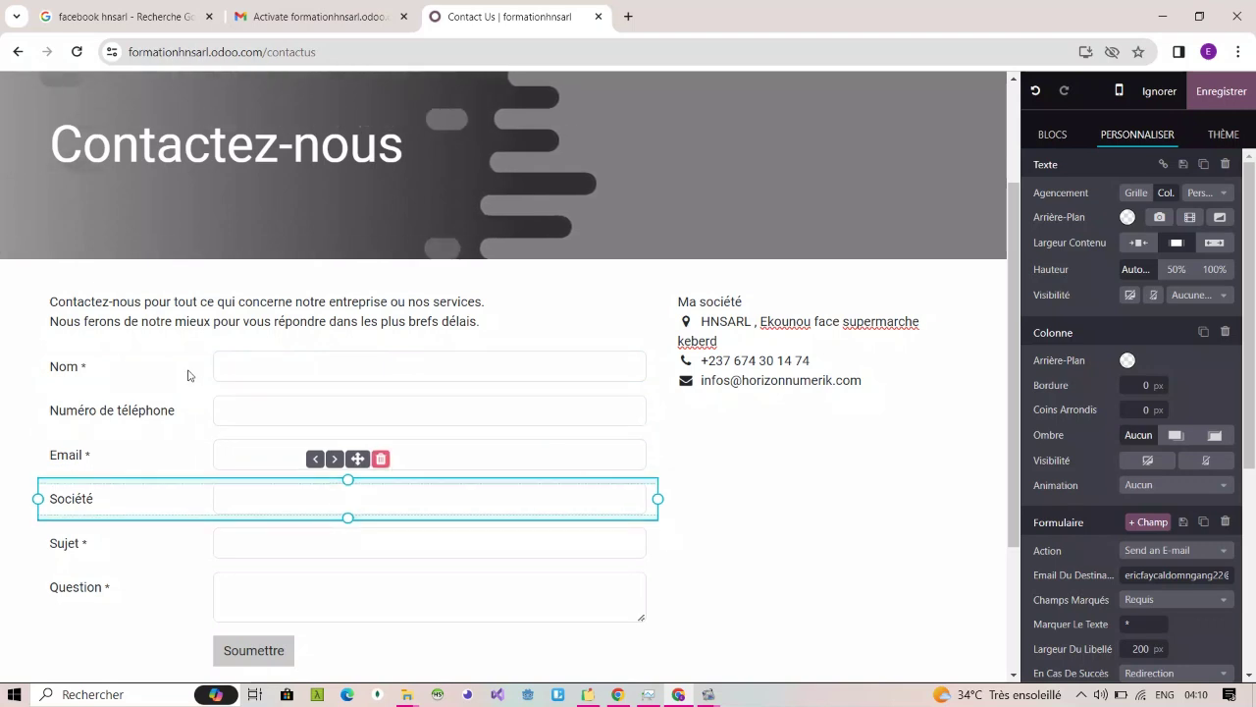
{"action": "left_click", "coordinate": [190, 375]}
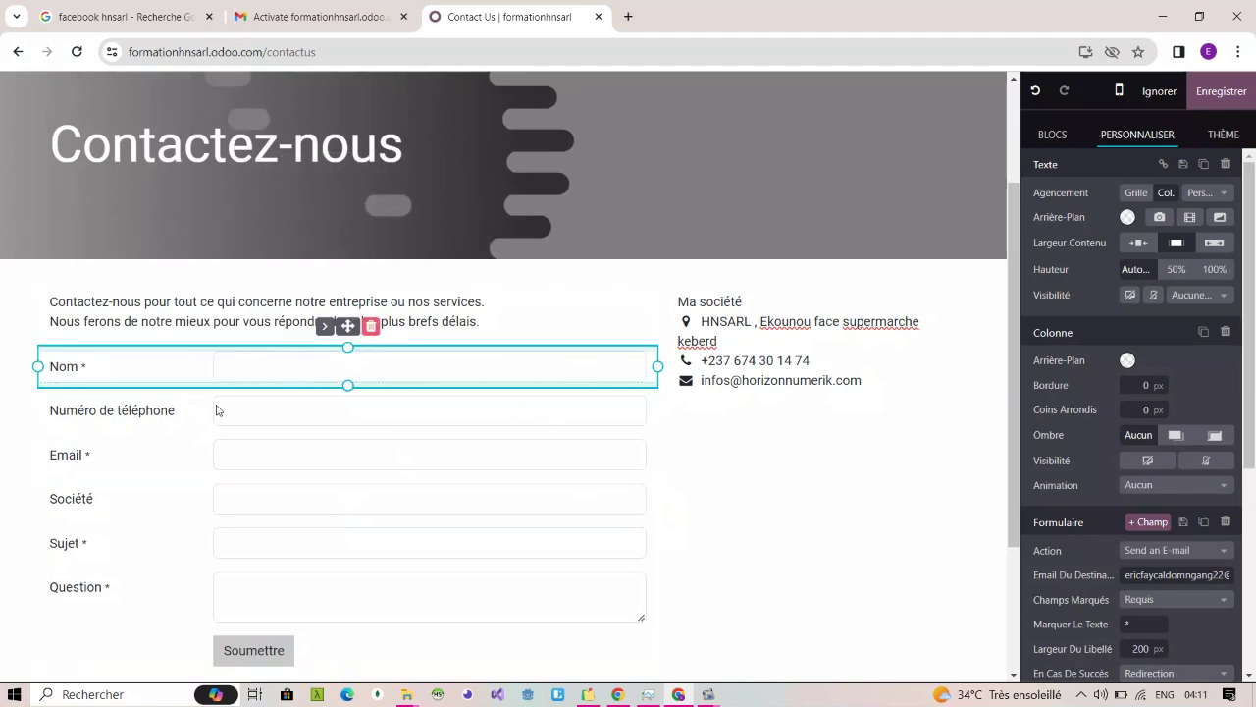
{"action": "left_click", "coordinate": [138, 424]}
{"action": "left_click", "coordinate": [133, 455]}
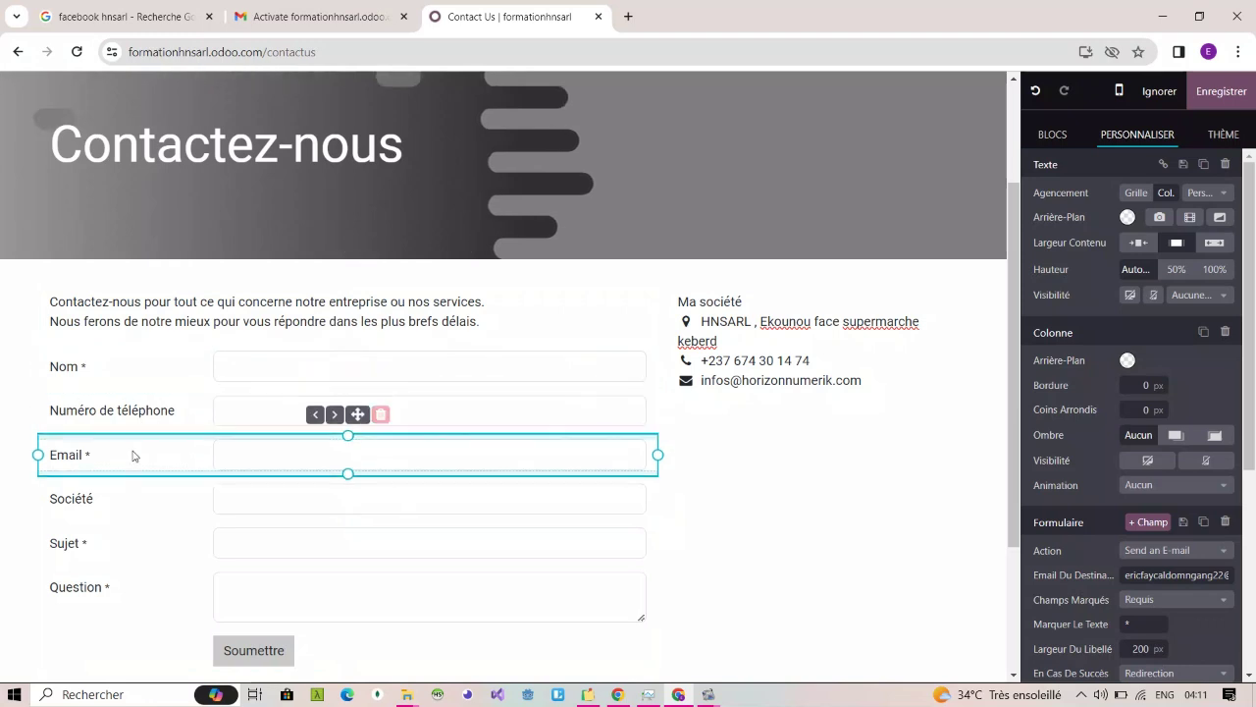
{"action": "left_click", "coordinate": [142, 419]}
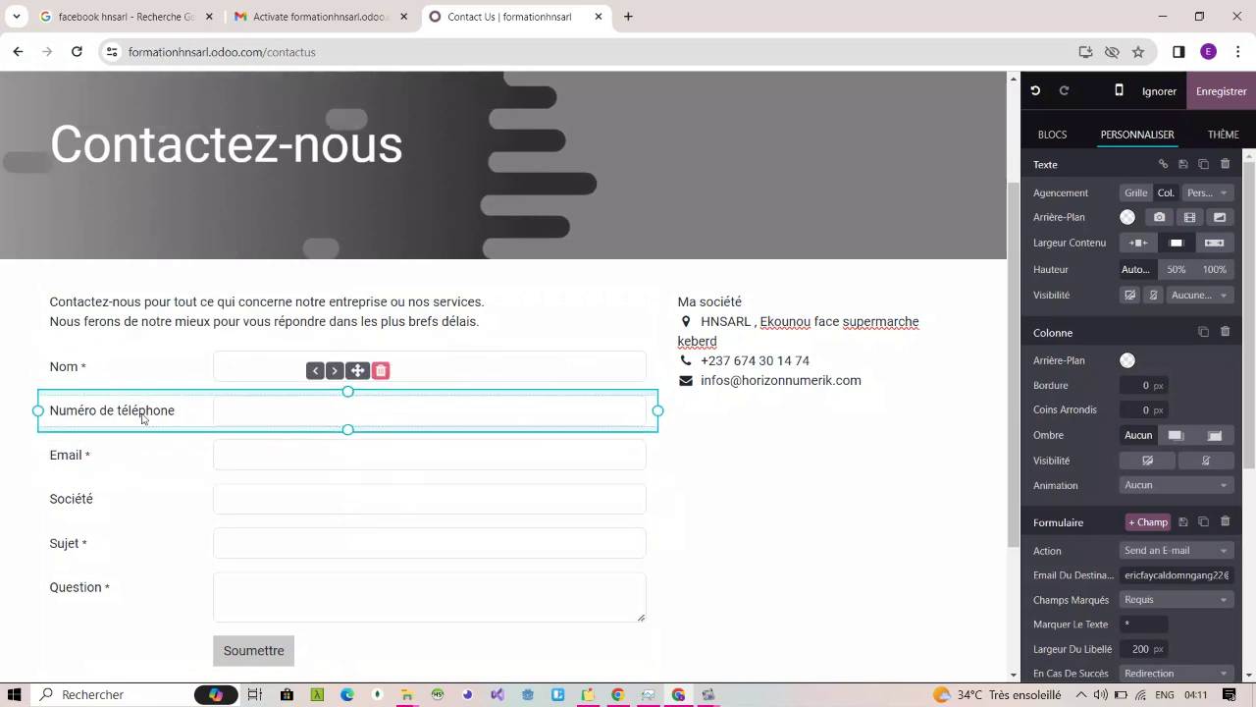
{"action": "left_click", "coordinate": [87, 368]}
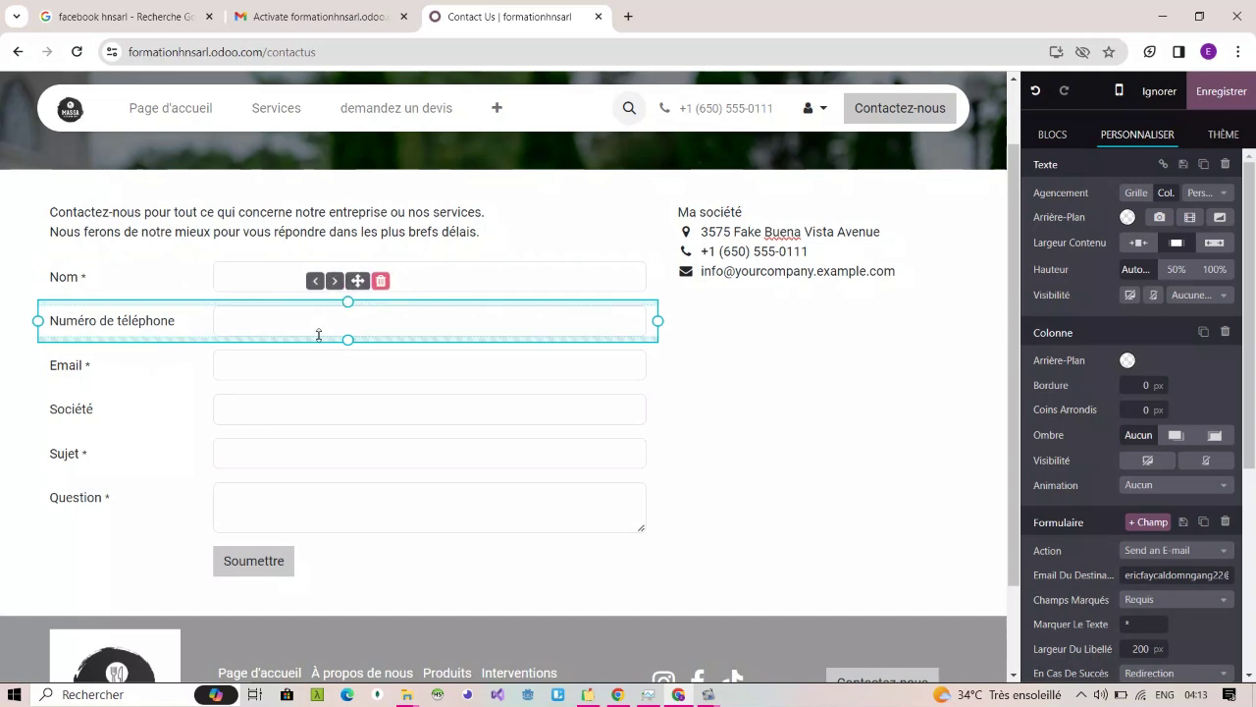
Step: Delete the Société field, leaving Nom, Numéro de téléphone, Email, Sujet and Question, and select Sujet
{"action": "left_click", "coordinate": [188, 375]}
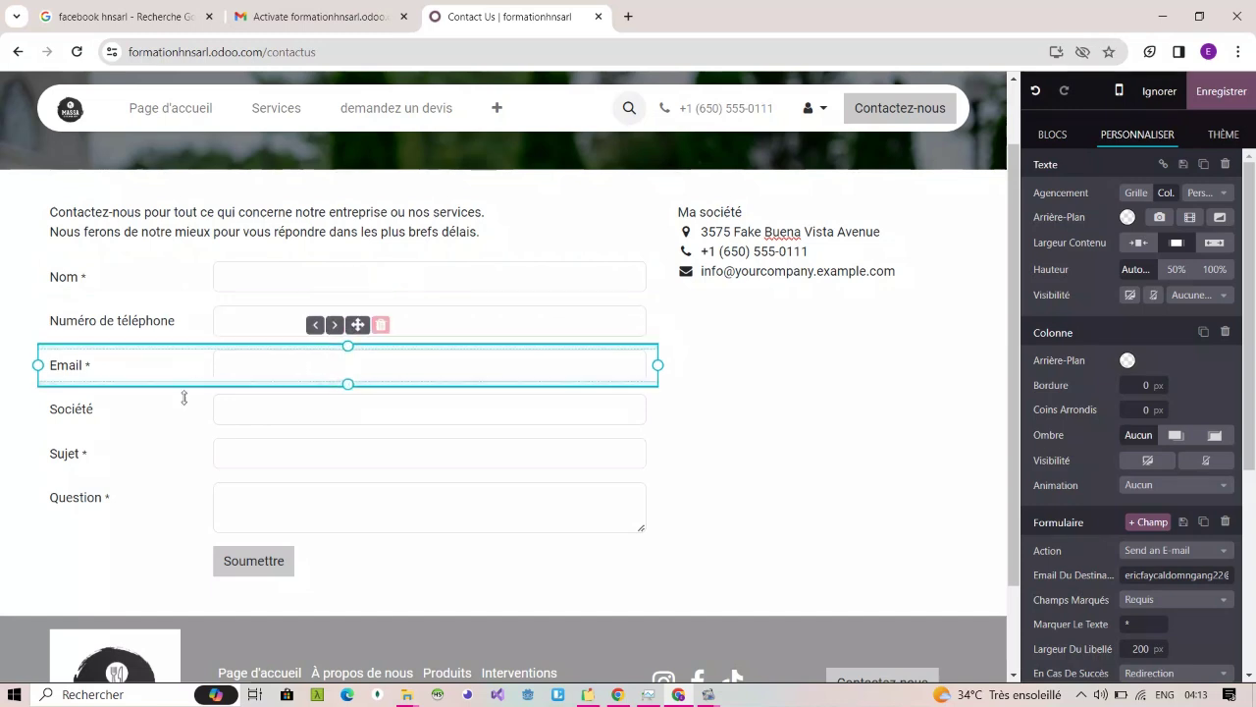
{"action": "left_click", "coordinate": [180, 423]}
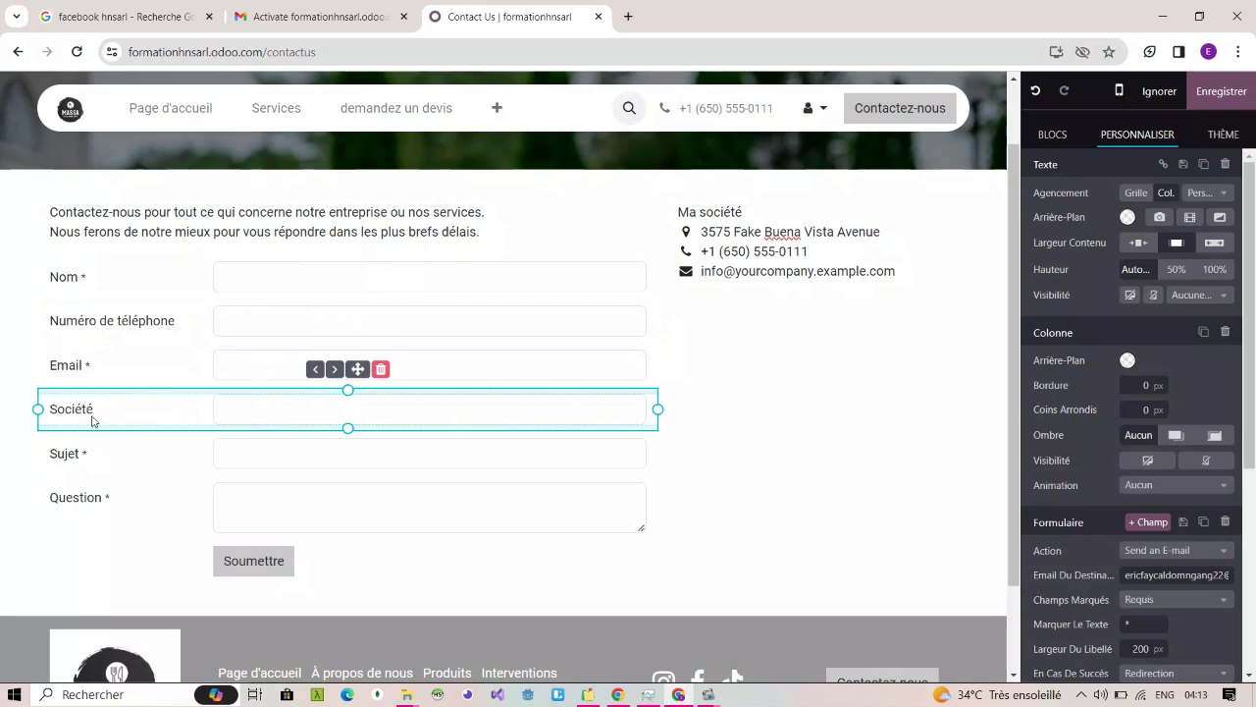
{"action": "left_click", "coordinate": [381, 369]}
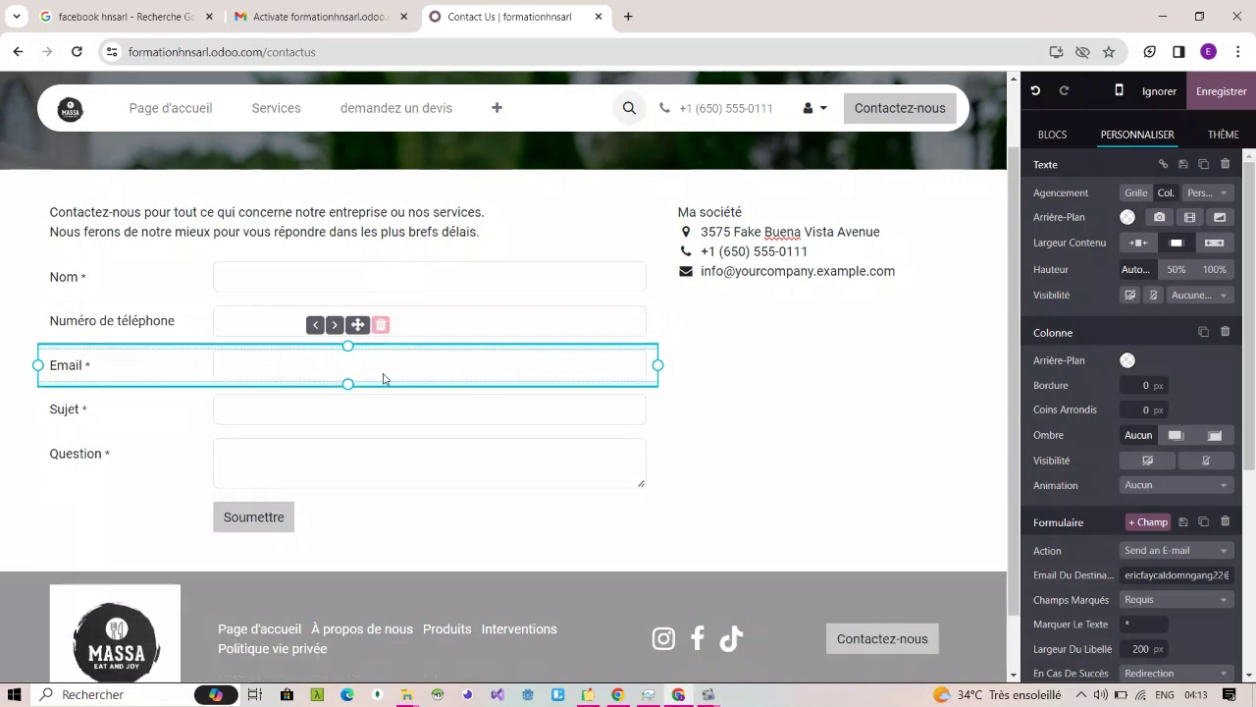
{"action": "left_click", "coordinate": [371, 471]}
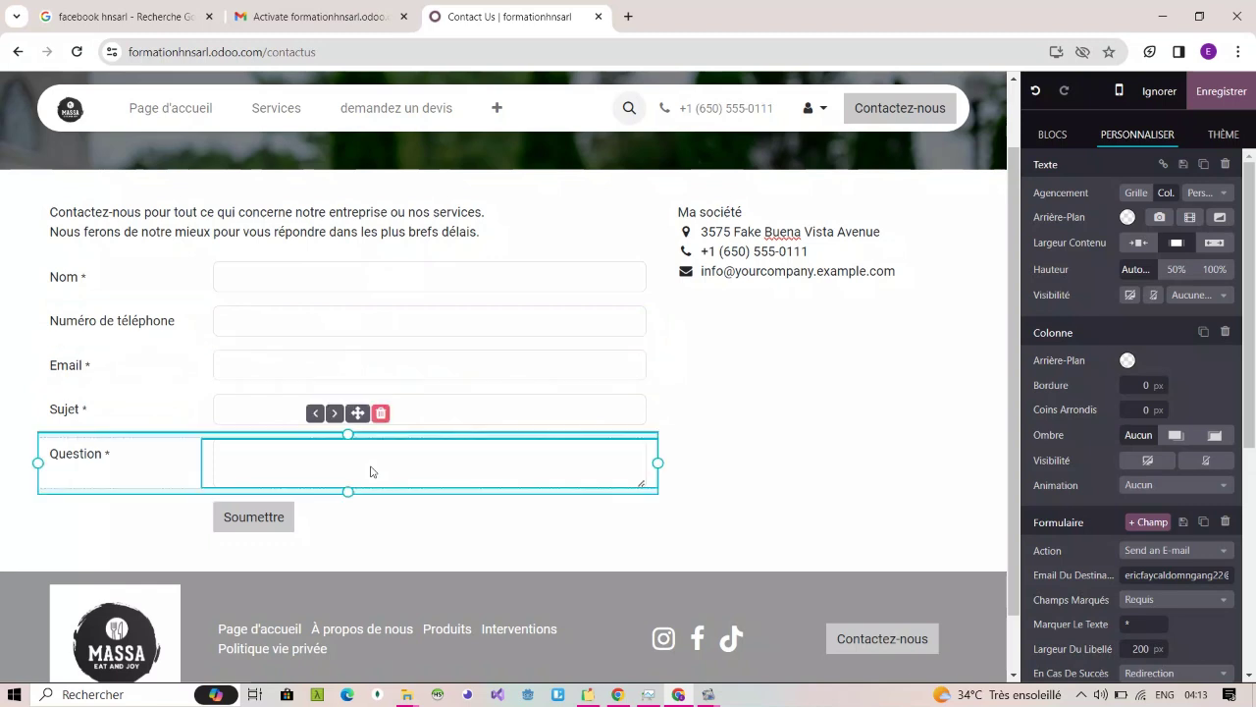
{"action": "left_click", "coordinate": [246, 412]}
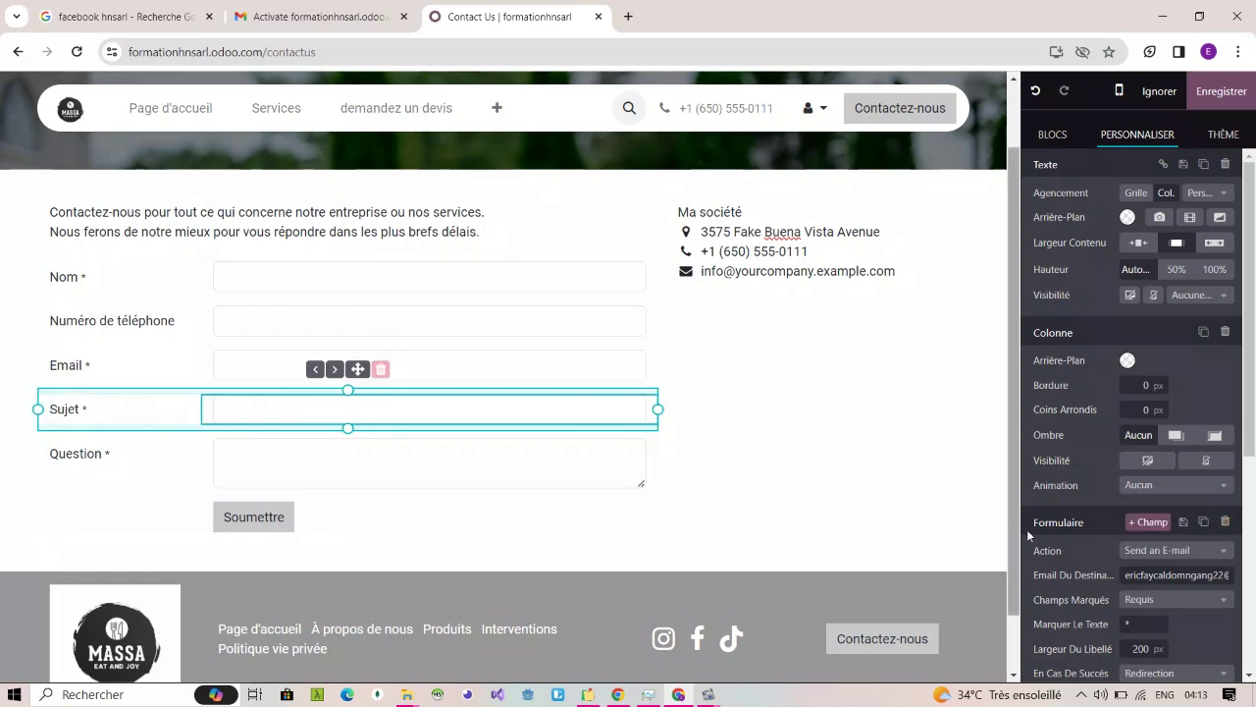
Step: Set the form's Champs Marqués option to Aucun so required fields show no markers
{"action": "scroll", "coordinate": [1143, 545], "scroll_direction": "down", "scroll_amount": 3}
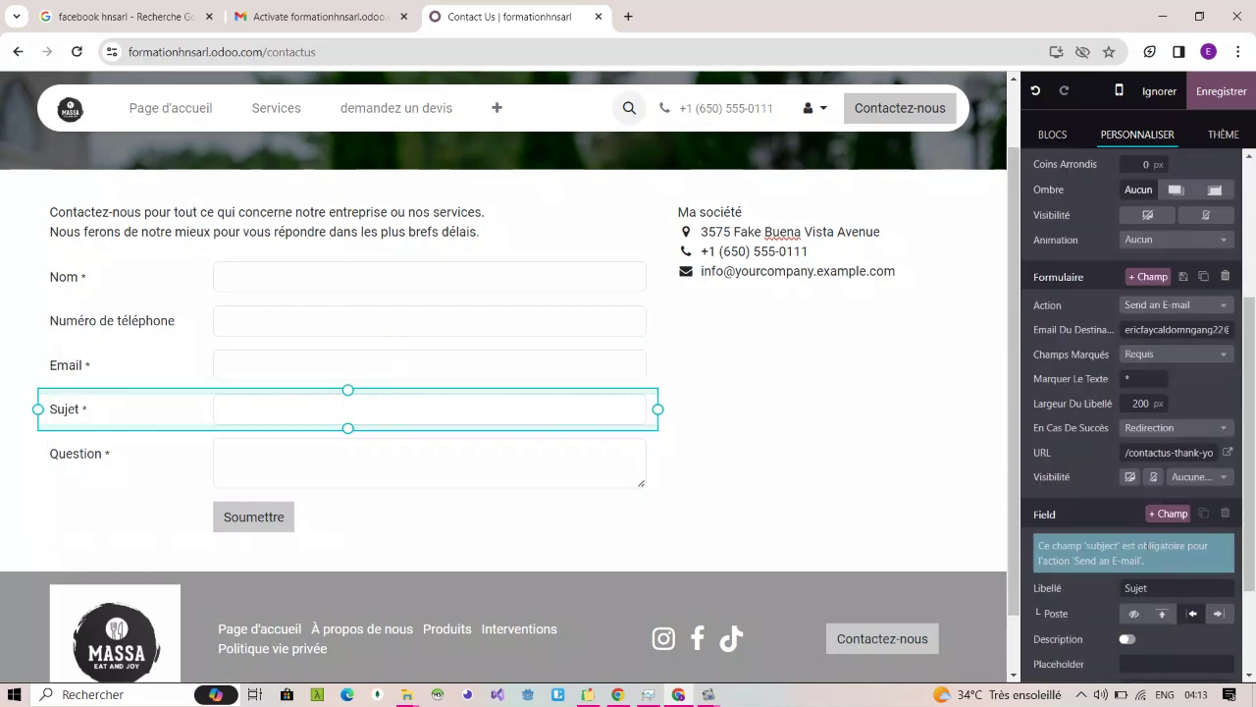
{"action": "scroll", "coordinate": [1148, 550], "scroll_direction": "down", "scroll_amount": 2}
{"action": "scroll", "coordinate": [1109, 422], "scroll_direction": "up", "scroll_amount": 1}
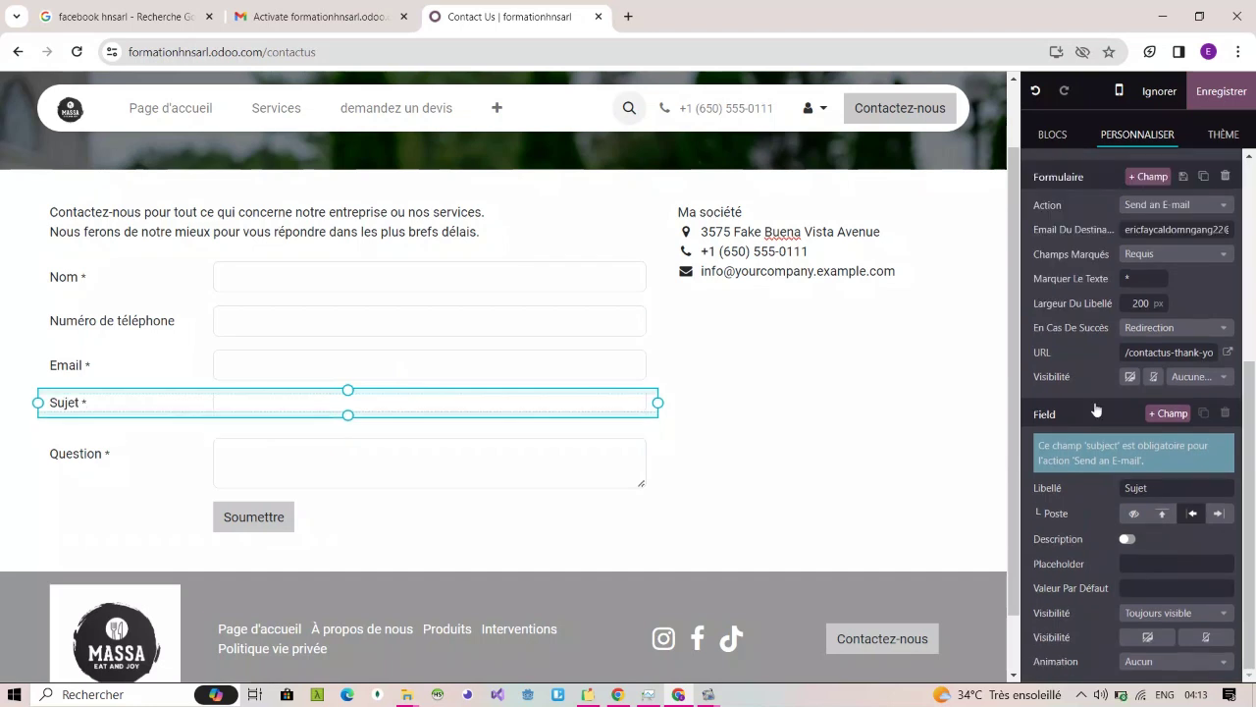
{"action": "mouse_move", "coordinate": [604, 391]}
{"action": "left_click", "coordinate": [1194, 257]}
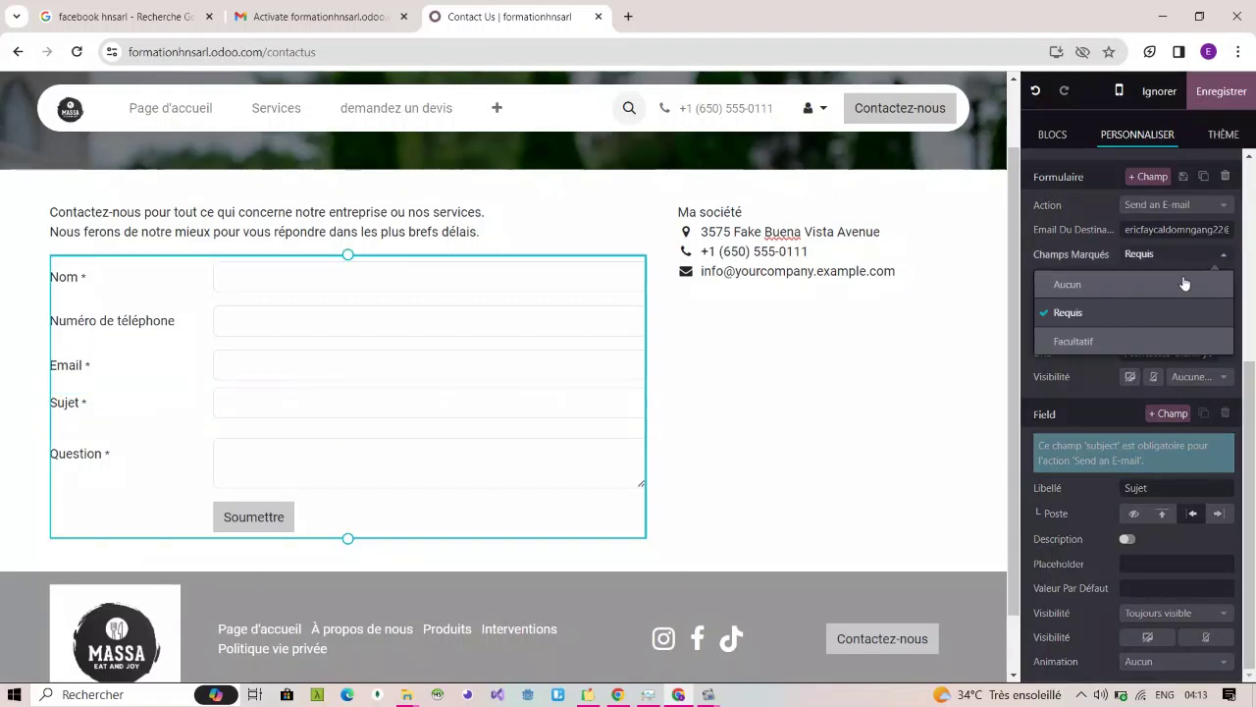
{"action": "left_click", "coordinate": [1182, 284]}
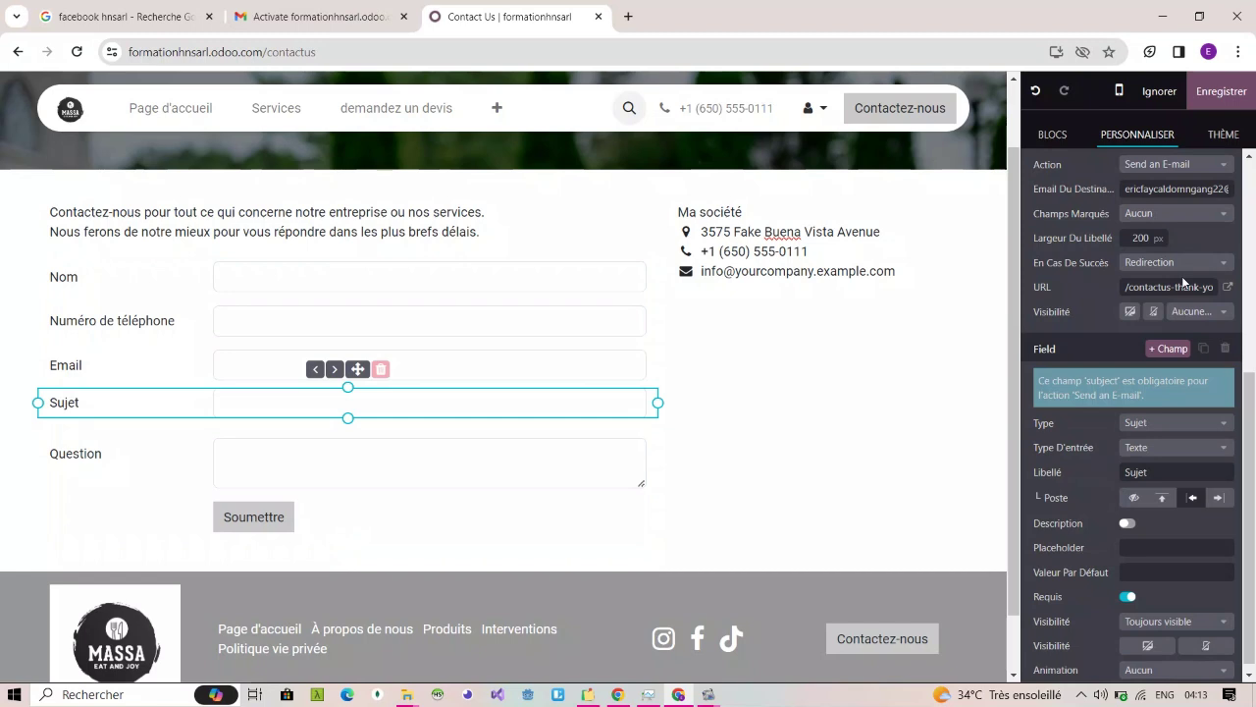
{"action": "left_click", "coordinate": [1139, 213]}
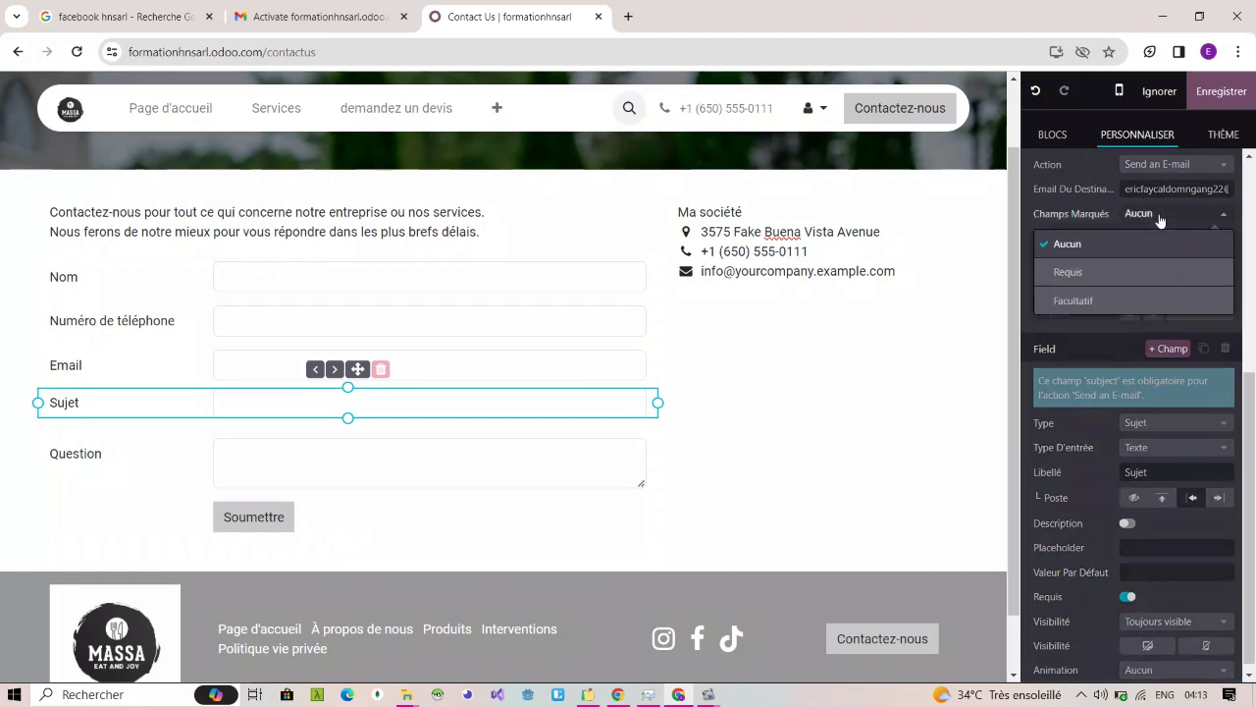
{"action": "left_click", "coordinate": [1113, 275]}
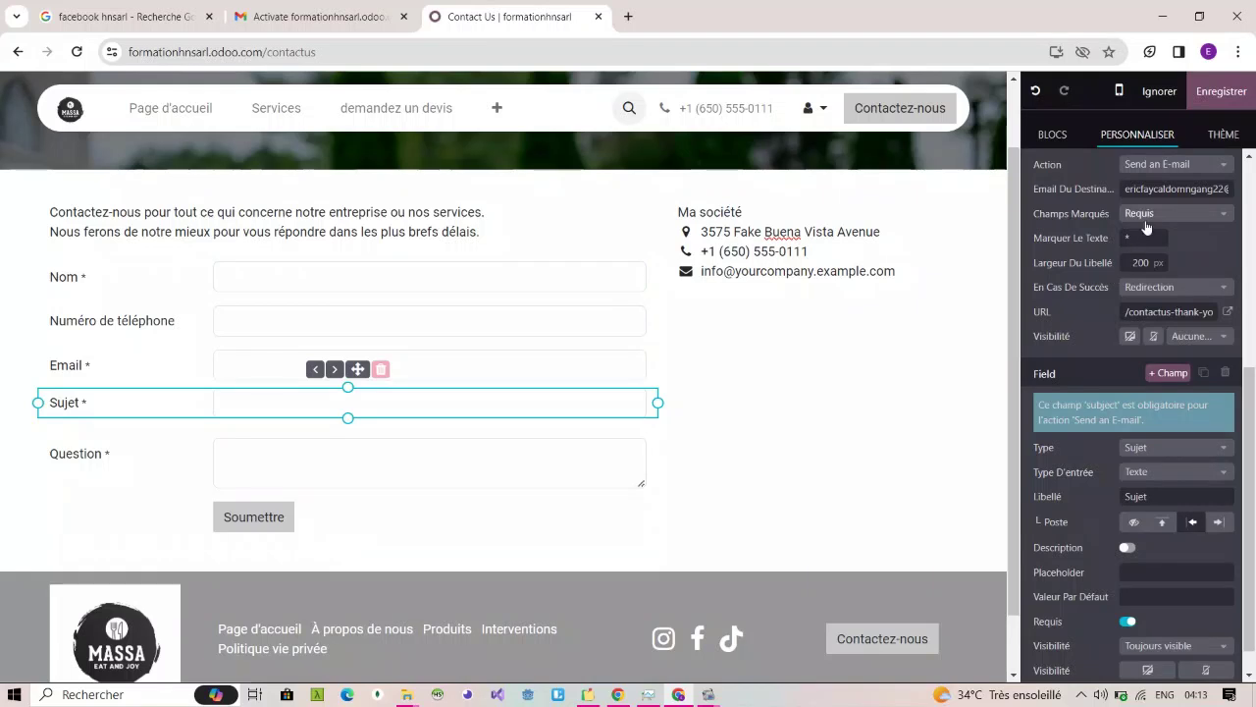
{"action": "left_click", "coordinate": [1150, 218]}
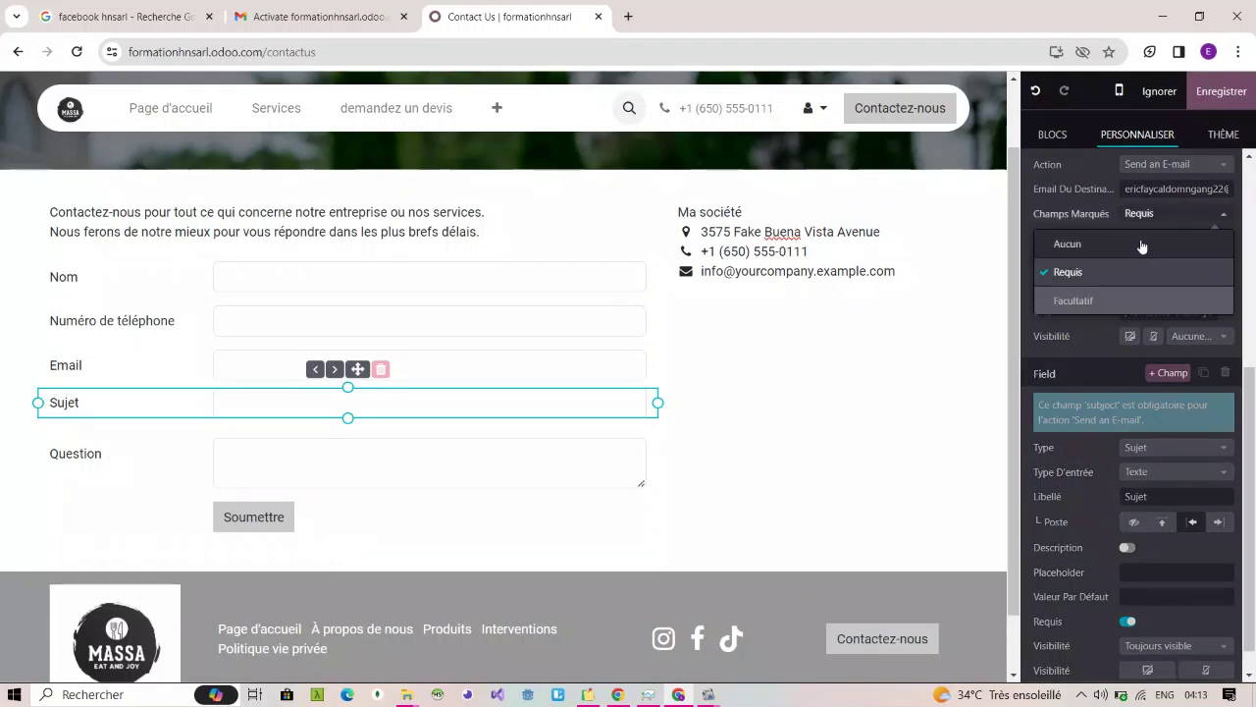
{"action": "left_click", "coordinate": [1141, 244]}
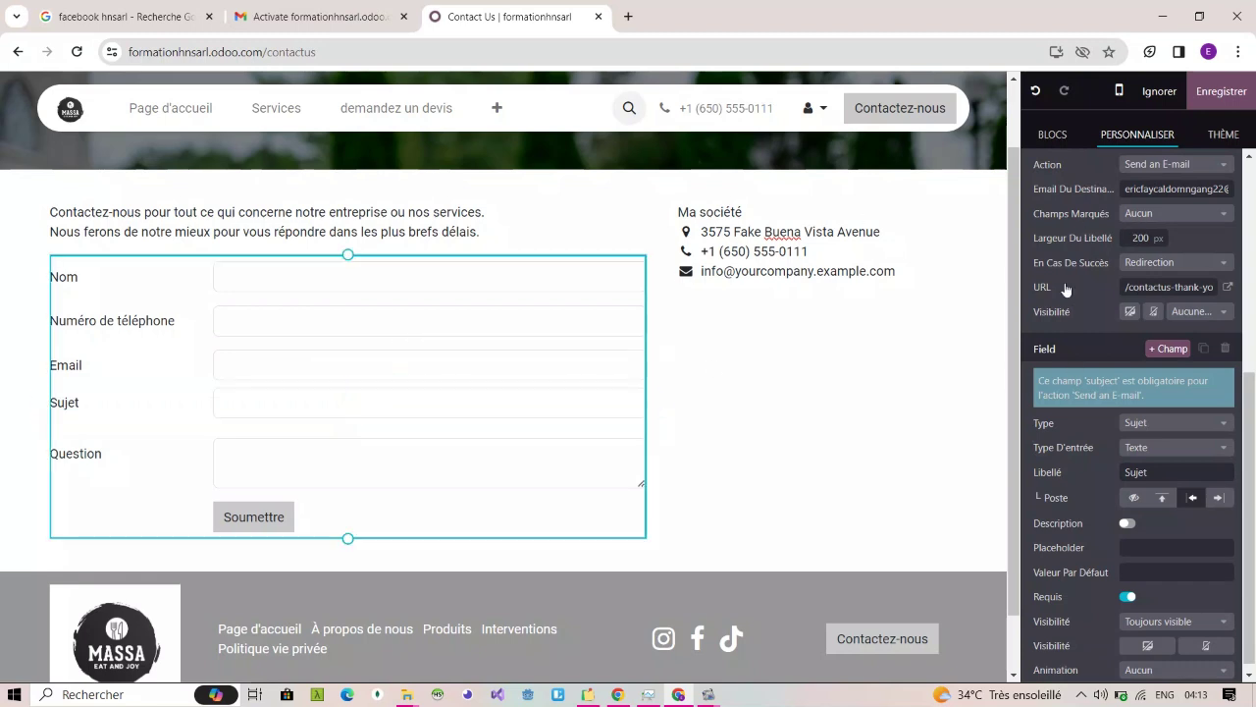
{"action": "left_click", "coordinate": [142, 454]}
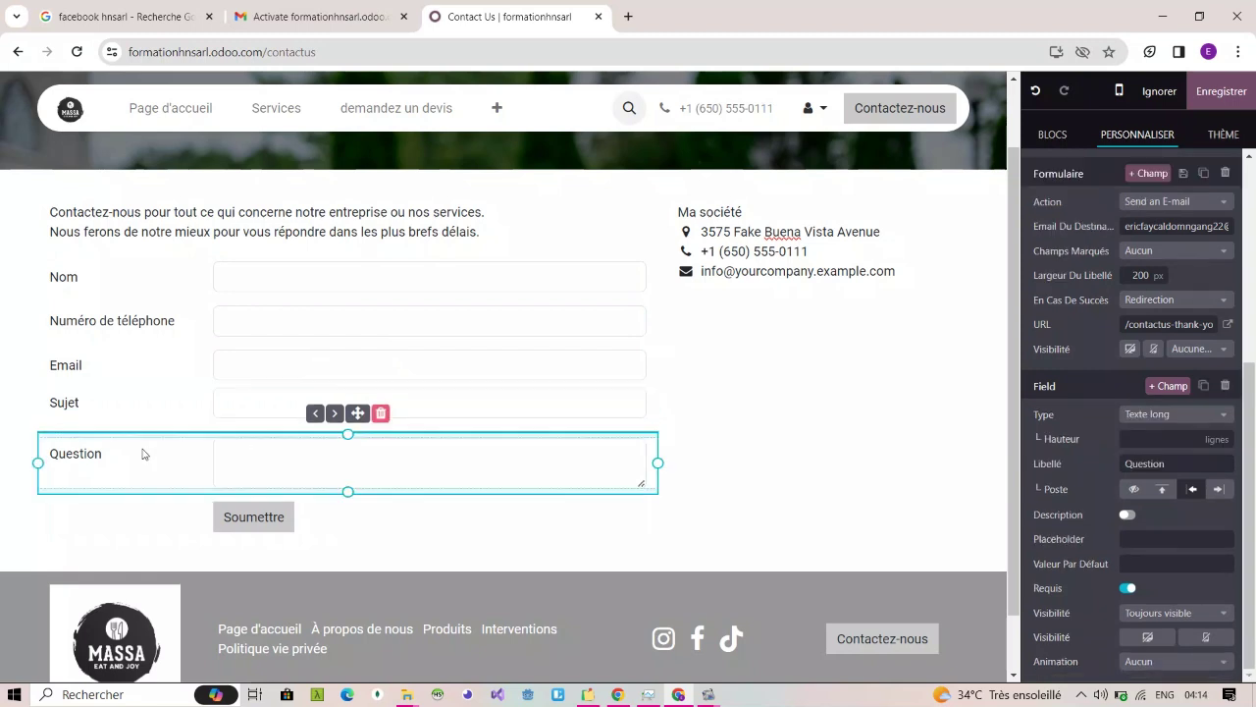
Step: Delete the Sujet field, leaving Nom, Numéro de téléphone, Email and Question, then select Question
{"action": "left_click", "coordinate": [145, 404]}
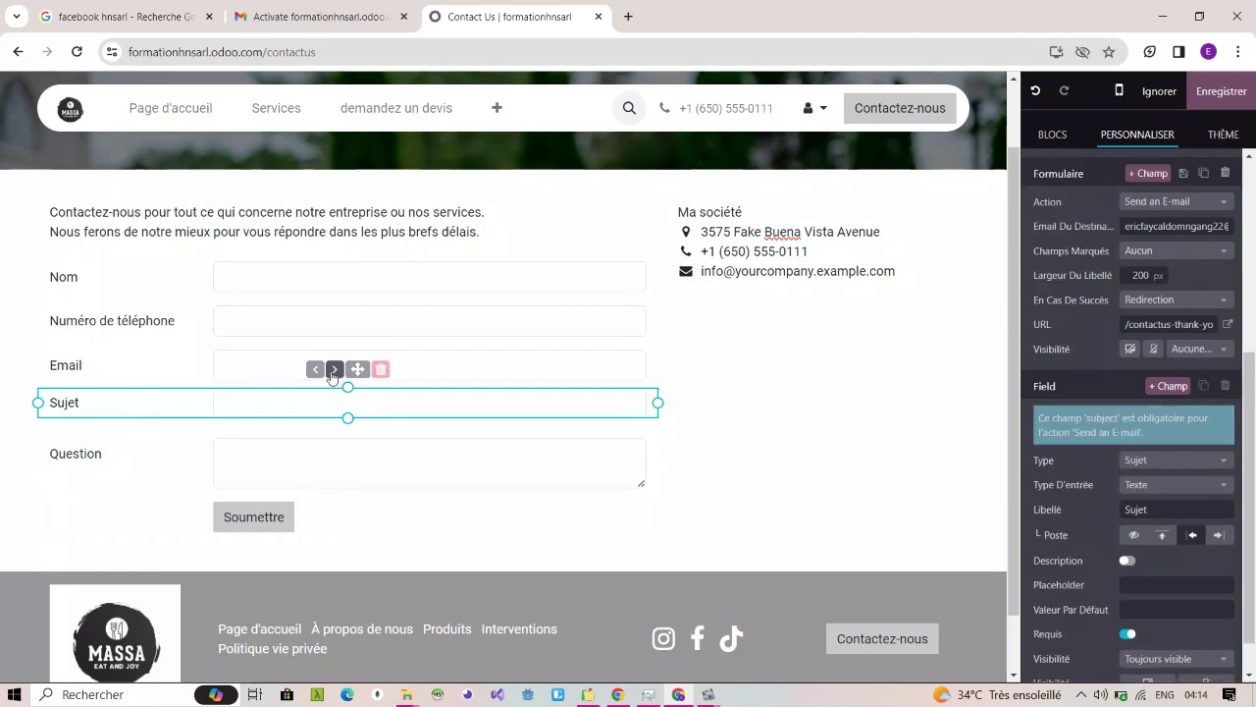
{"action": "left_click_drag", "start_coordinate": [359, 369], "coordinate": [359, 416]}
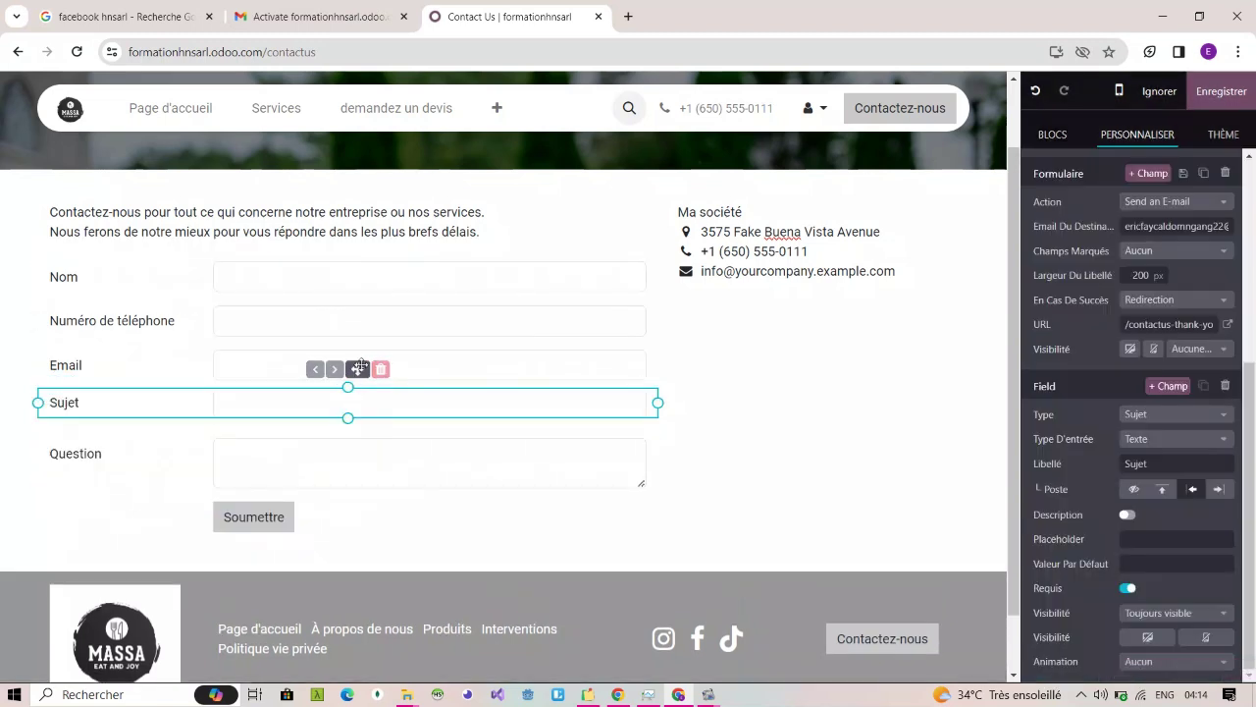
{"action": "left_click_drag", "start_coordinate": [361, 368], "coordinate": [356, 409]}
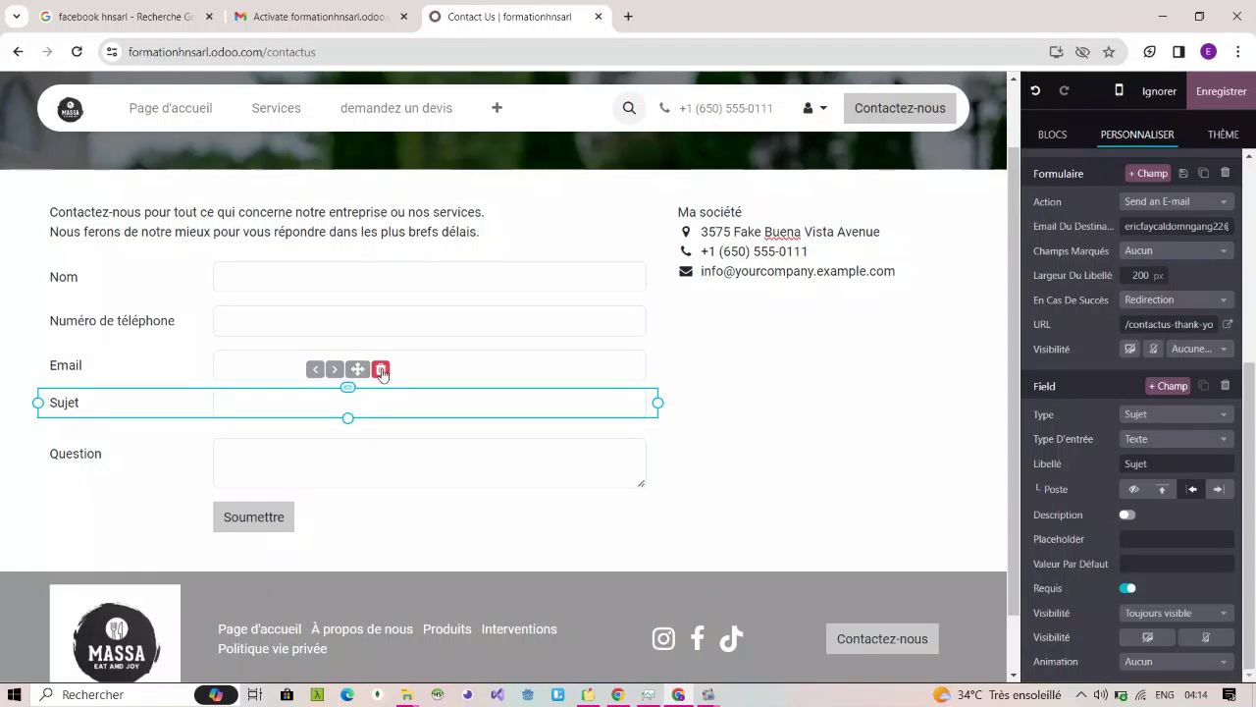
{"action": "left_click", "coordinate": [382, 370]}
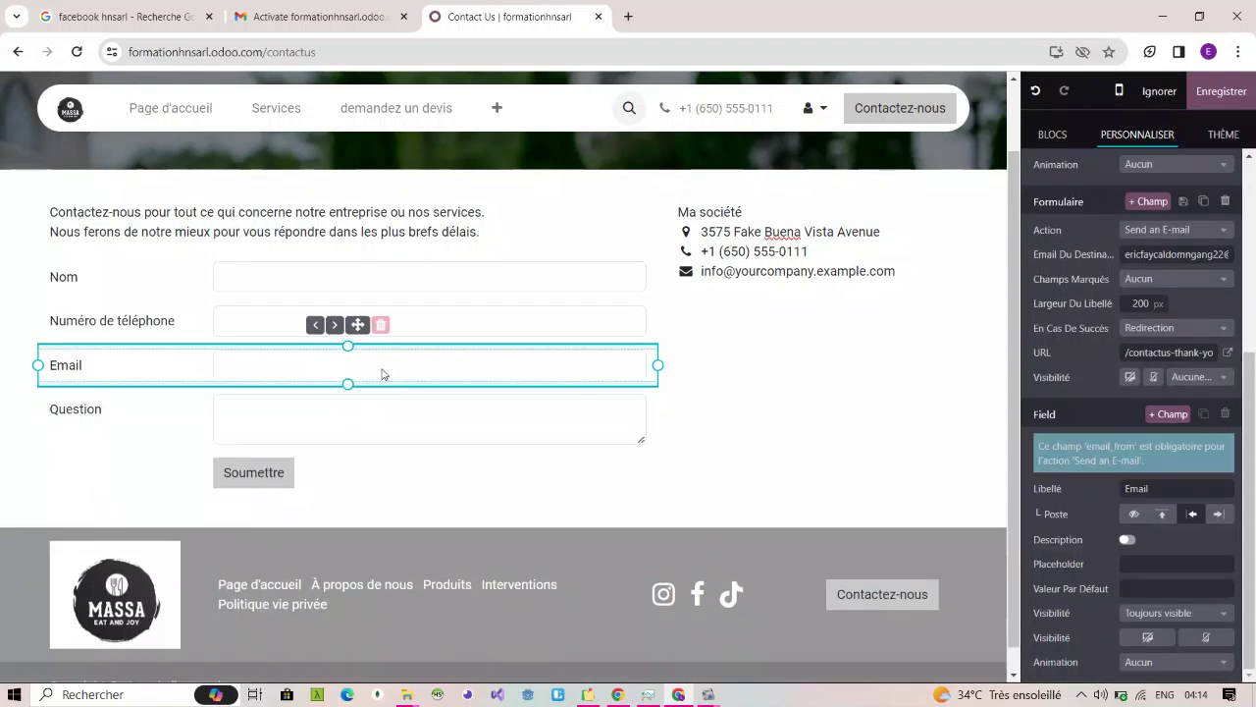
{"action": "left_click", "coordinate": [372, 436]}
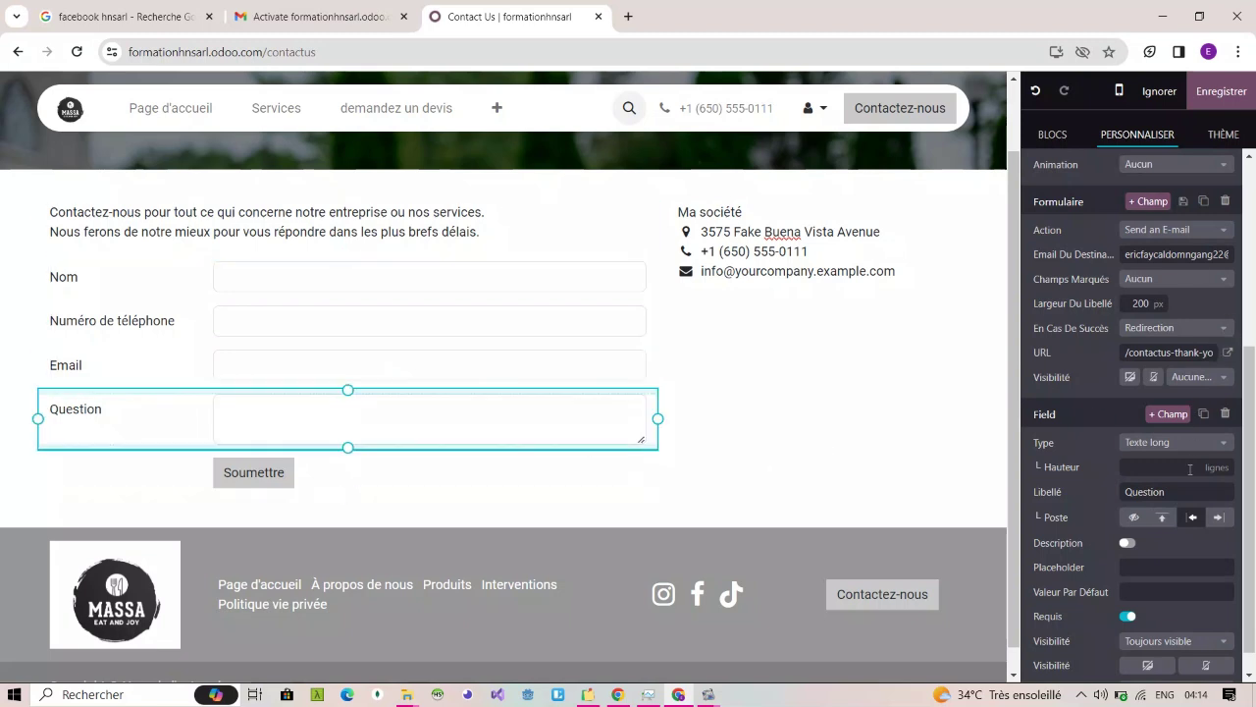
{"action": "scroll", "coordinate": [1159, 477], "scroll_direction": "up", "scroll_amount": 3}
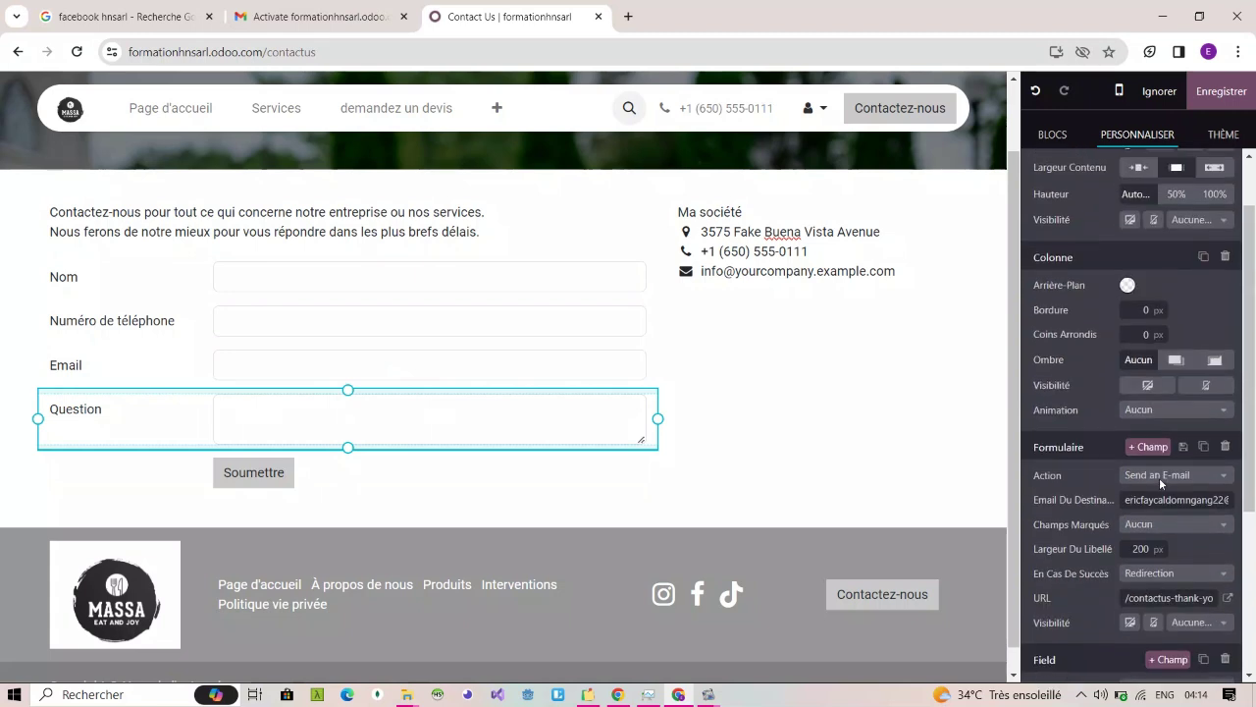
{"action": "scroll", "coordinate": [1159, 477], "scroll_direction": "down", "scroll_amount": 4}
{"action": "scroll", "coordinate": [1159, 477], "scroll_direction": "down", "scroll_amount": 1}
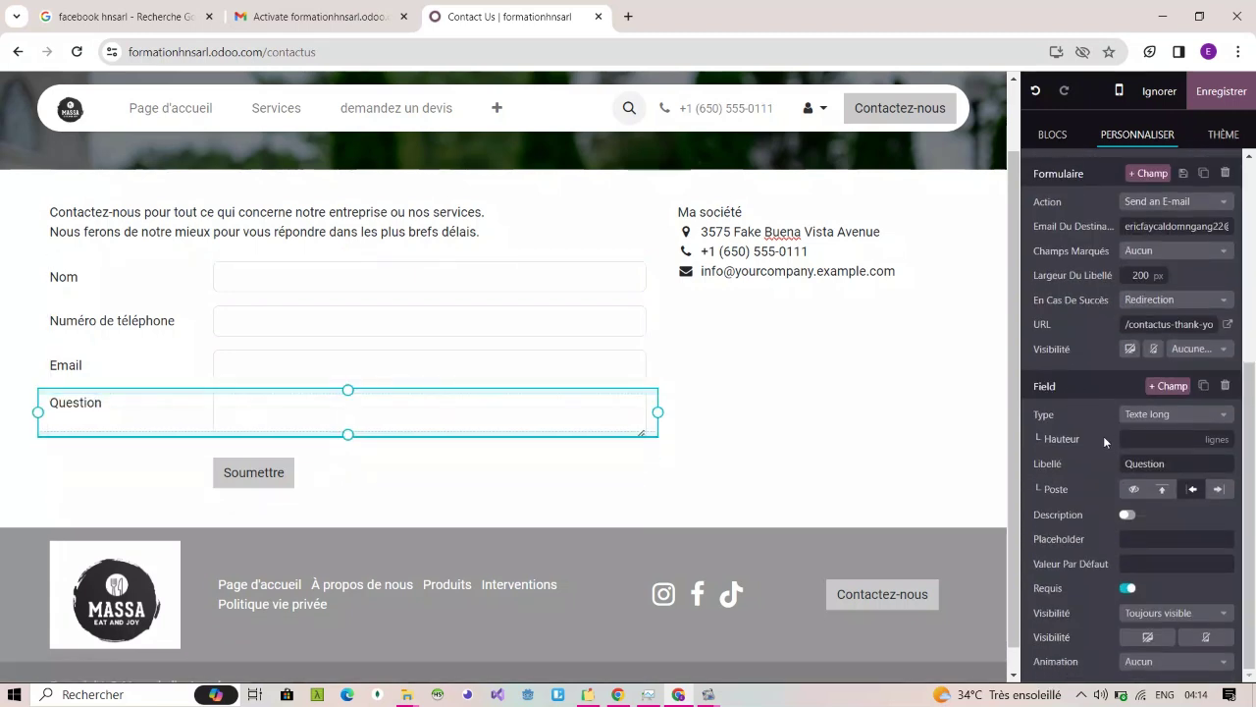
Step: Replace the Question field's label with Message
{"action": "double_click", "coordinate": [1162, 465]}
{"action": "key", "text": "BackSpace"}
{"action": "type", "text": "M"}
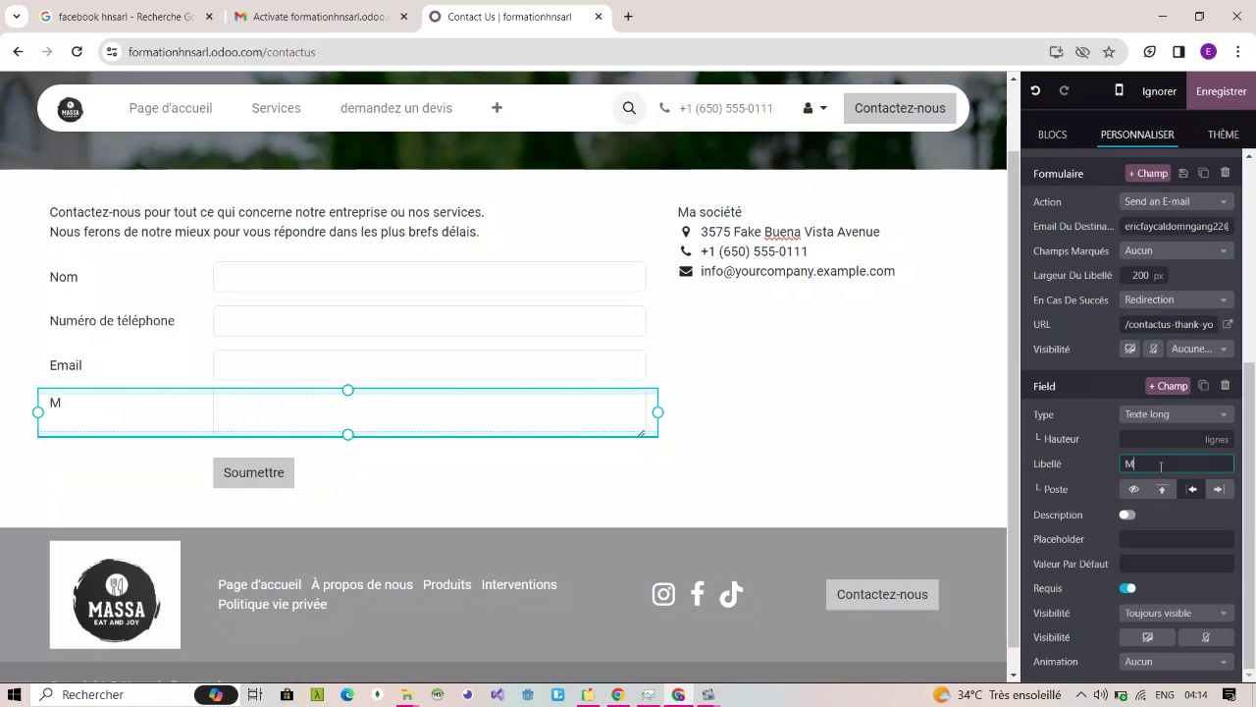
{"action": "type", "text": "essage"}
{"action": "mouse_move", "coordinate": [491, 419]}
Step: Make the Message box 2 lines tall, keep Description off, and select the Soumettre button
{"action": "left_click", "coordinate": [1126, 515]}
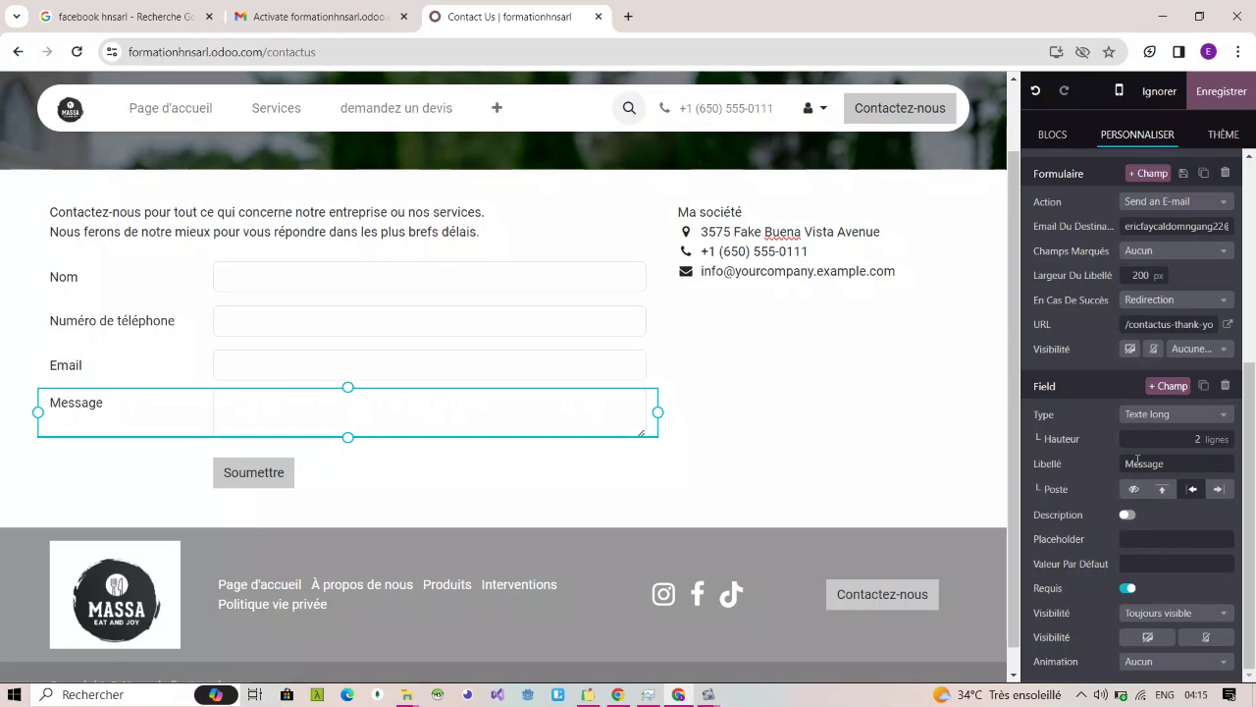
{"action": "left_click", "coordinate": [1127, 515]}
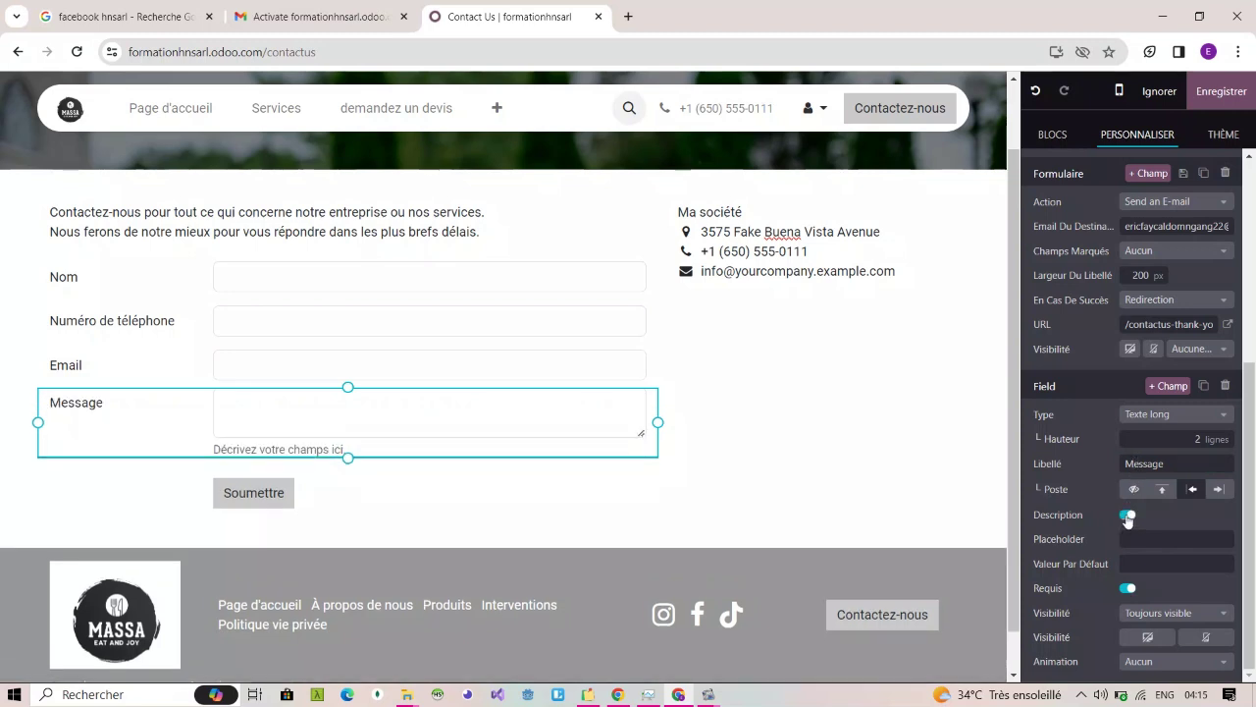
{"action": "left_click", "coordinate": [1128, 517]}
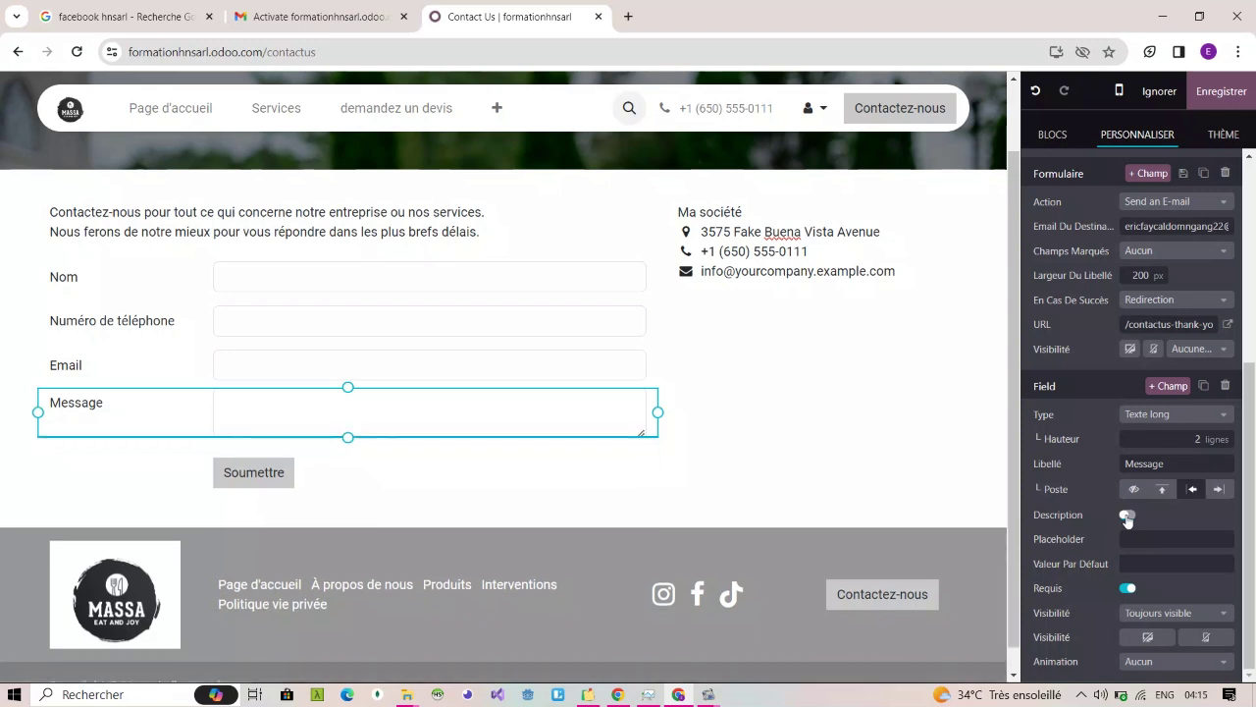
{"action": "left_click", "coordinate": [259, 474]}
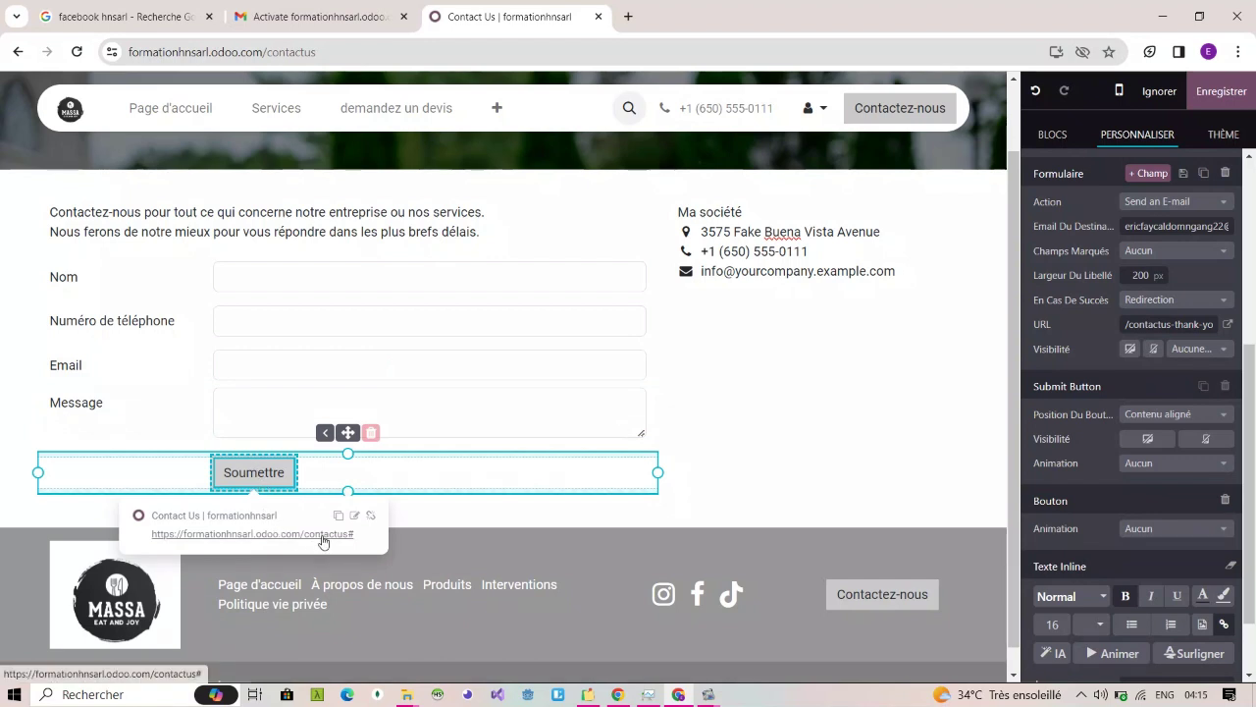
Step: Change the submit button's text from Soumettre to Envoyez
{"action": "double_click", "coordinate": [252, 472]}
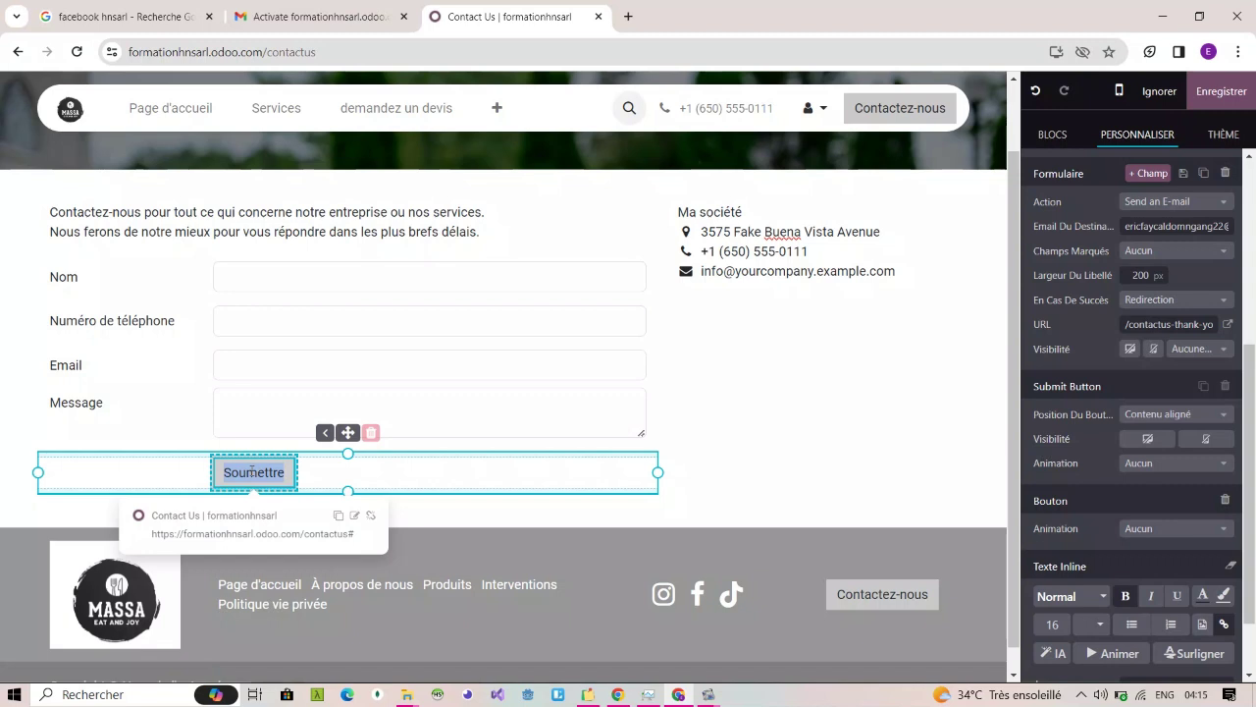
{"action": "type", "text": "env"}
{"action": "key", "text": "BackSpace"}
{"action": "key", "text": "BackSpace"}
{"action": "key", "text": "BackSpace"}
{"action": "type", "text": "E"}
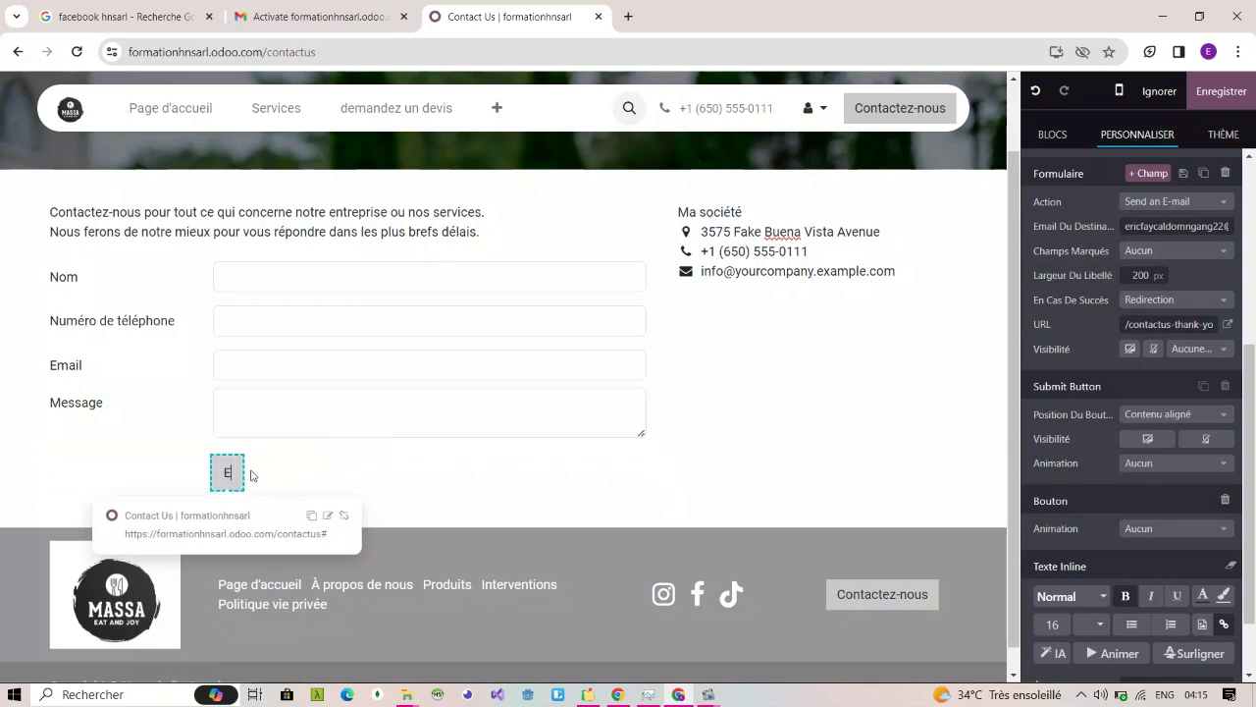
{"action": "type", "text": "nvo"}
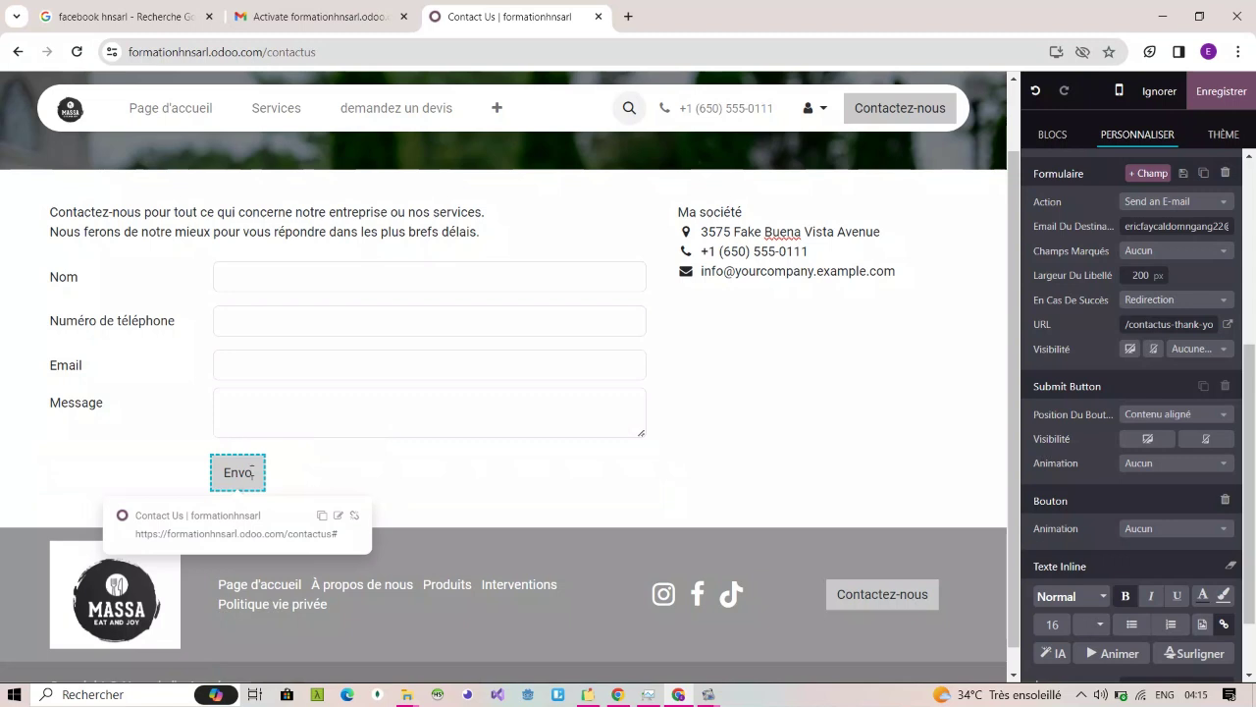
{"action": "type", "text": "yez"}
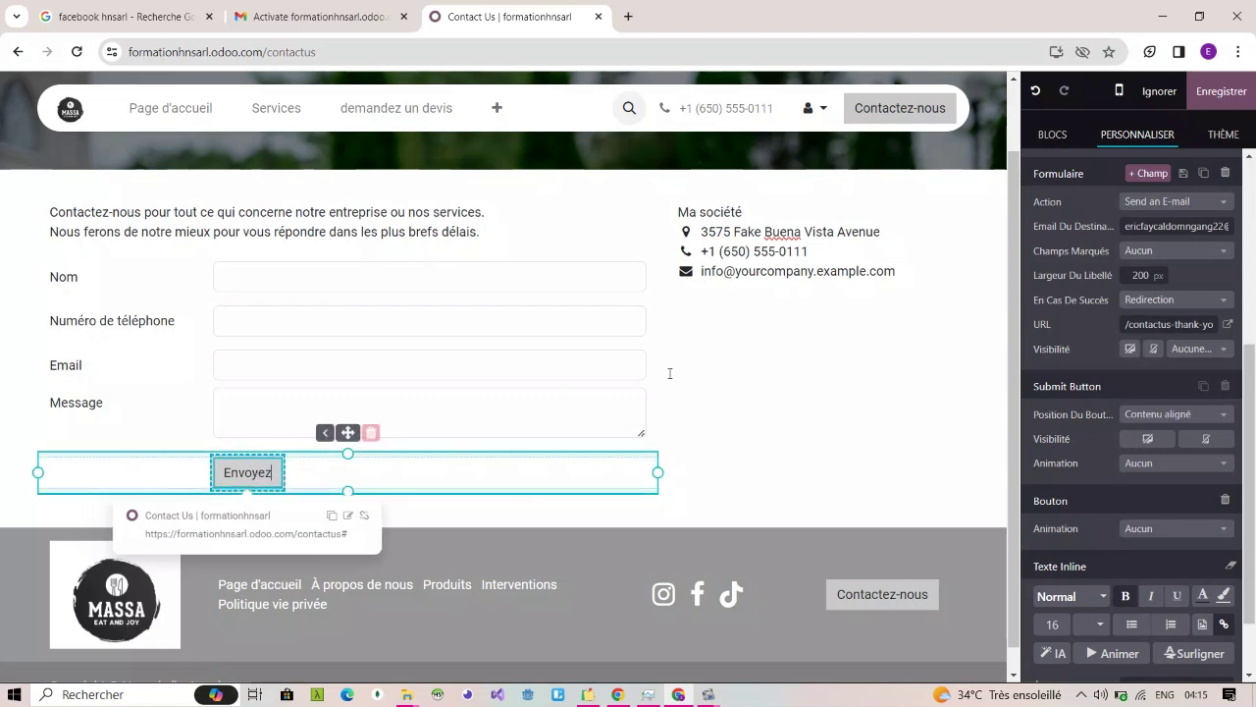
{"action": "scroll", "coordinate": [1173, 598], "scroll_direction": "down", "scroll_amount": 2}
{"action": "double_click", "coordinate": [1176, 598]}
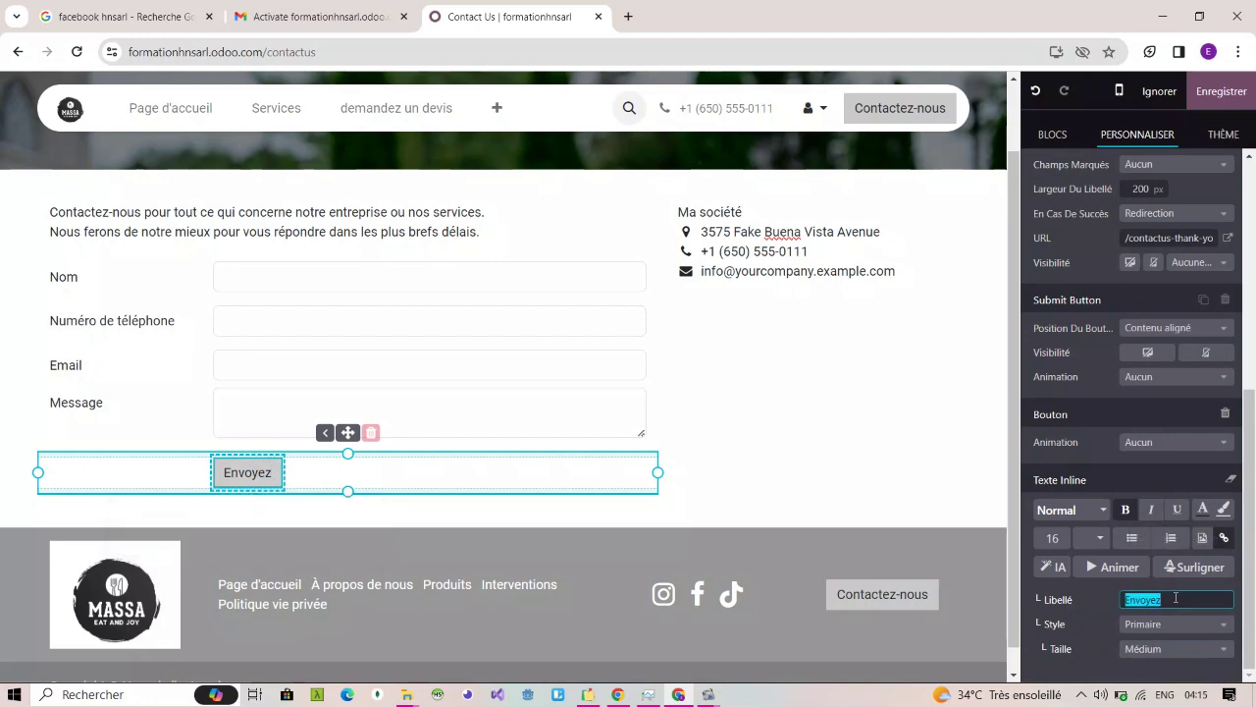
{"action": "left_click", "coordinate": [1176, 598]}
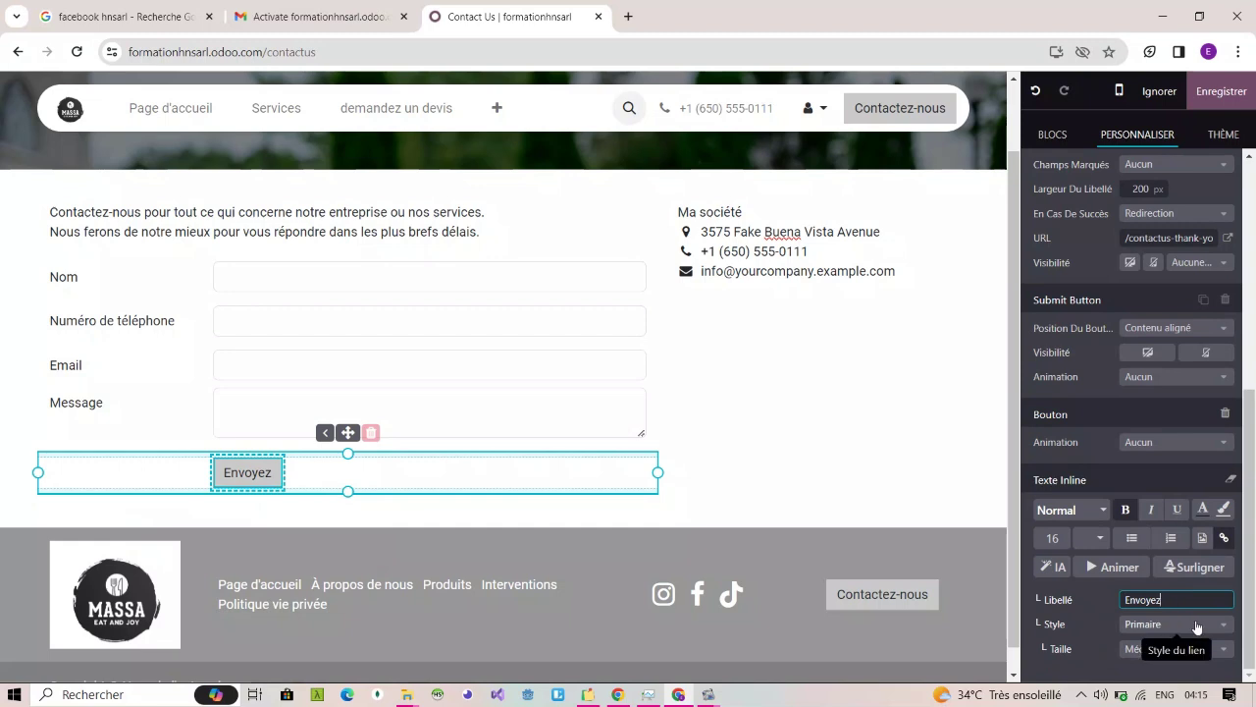
Step: Set the Envoyez button size to Grande and keep its animation at Aucun
{"action": "left_click", "coordinate": [1200, 627]}
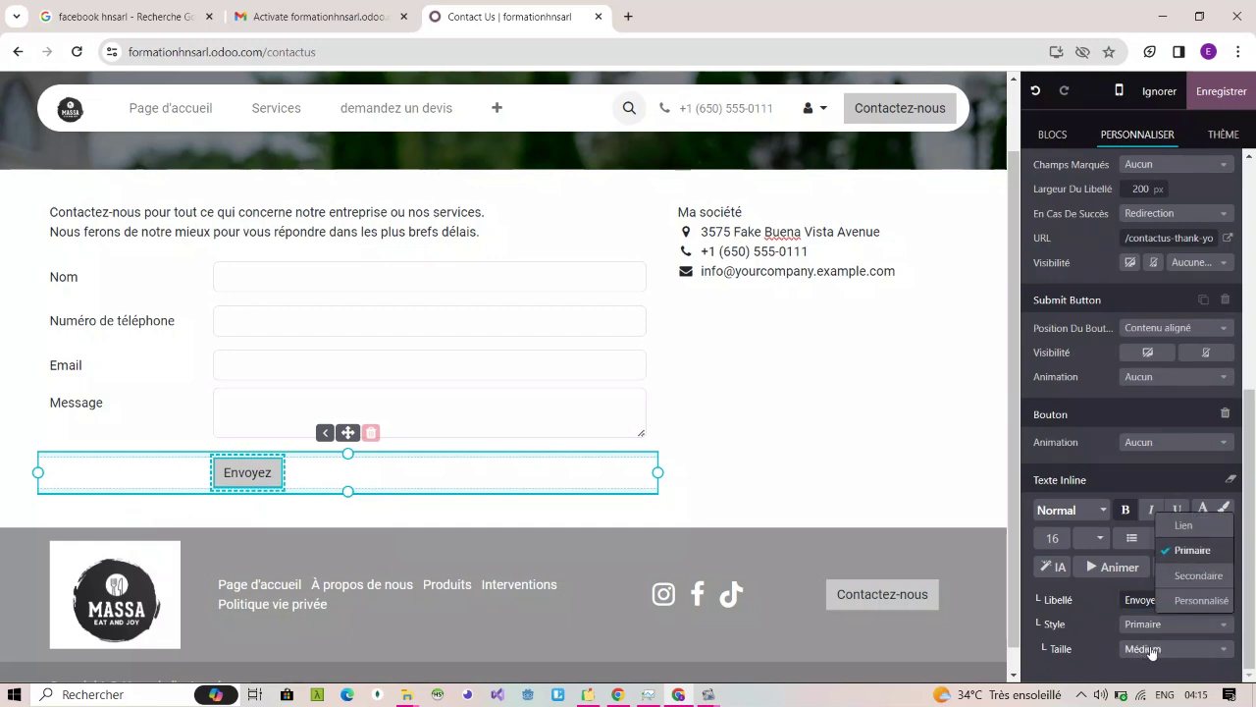
{"action": "left_click", "coordinate": [1153, 649]}
{"action": "left_click", "coordinate": [1154, 651]}
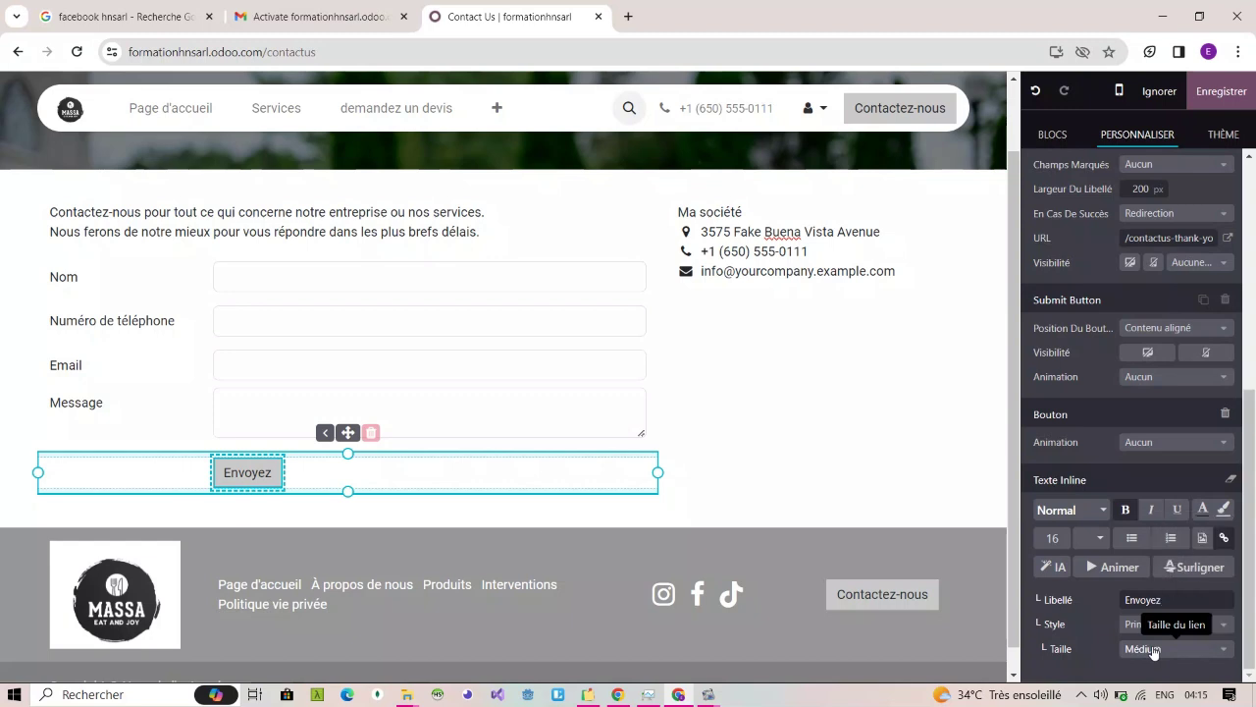
{"action": "left_click", "coordinate": [1207, 648]}
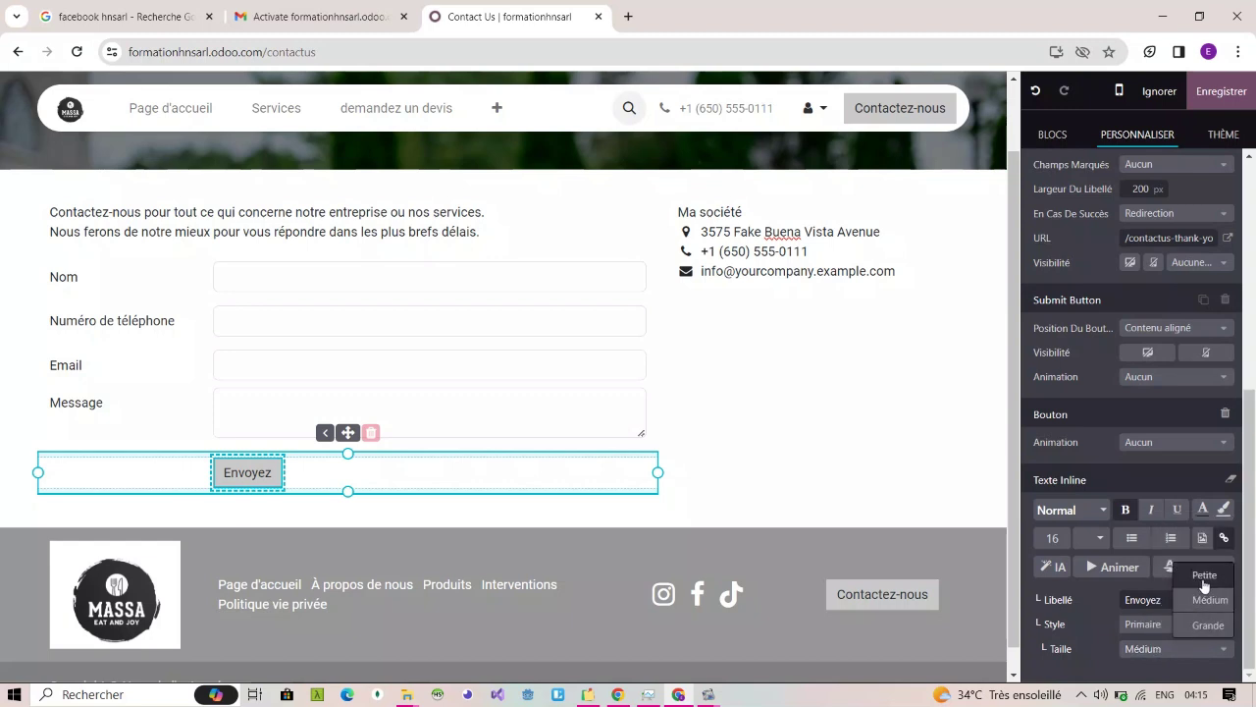
{"action": "left_click", "coordinate": [1208, 625]}
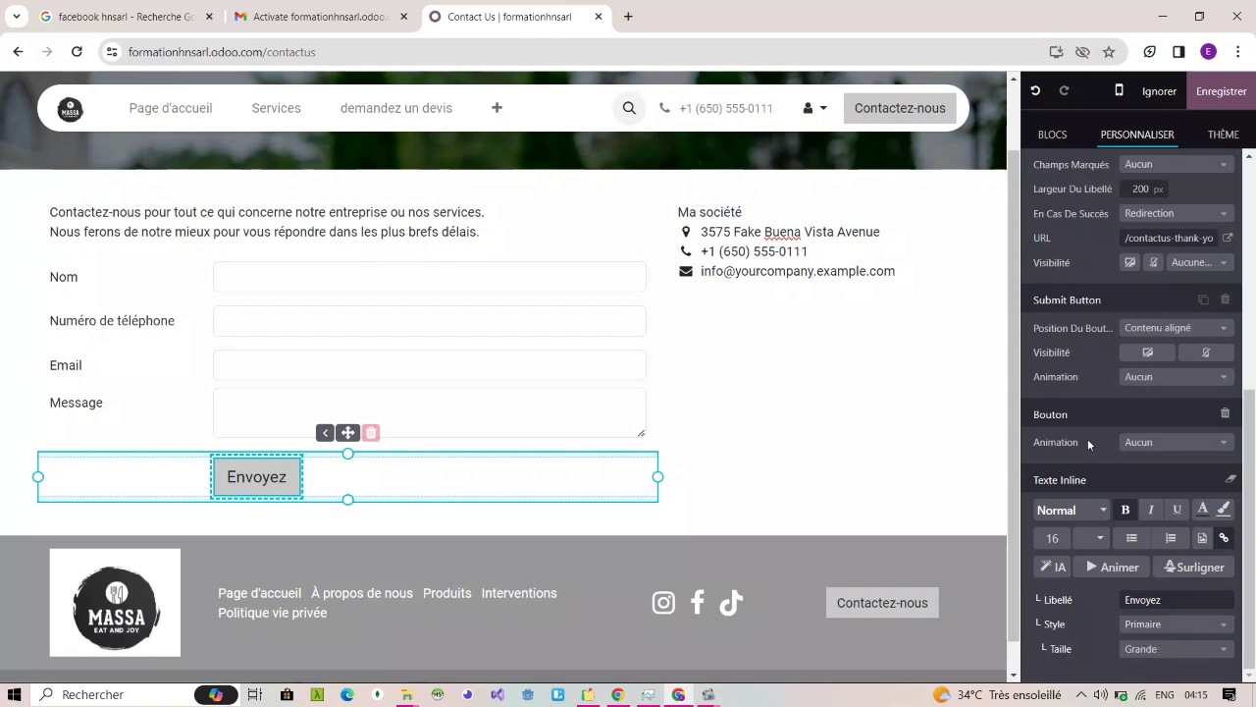
{"action": "left_click", "coordinate": [1180, 443]}
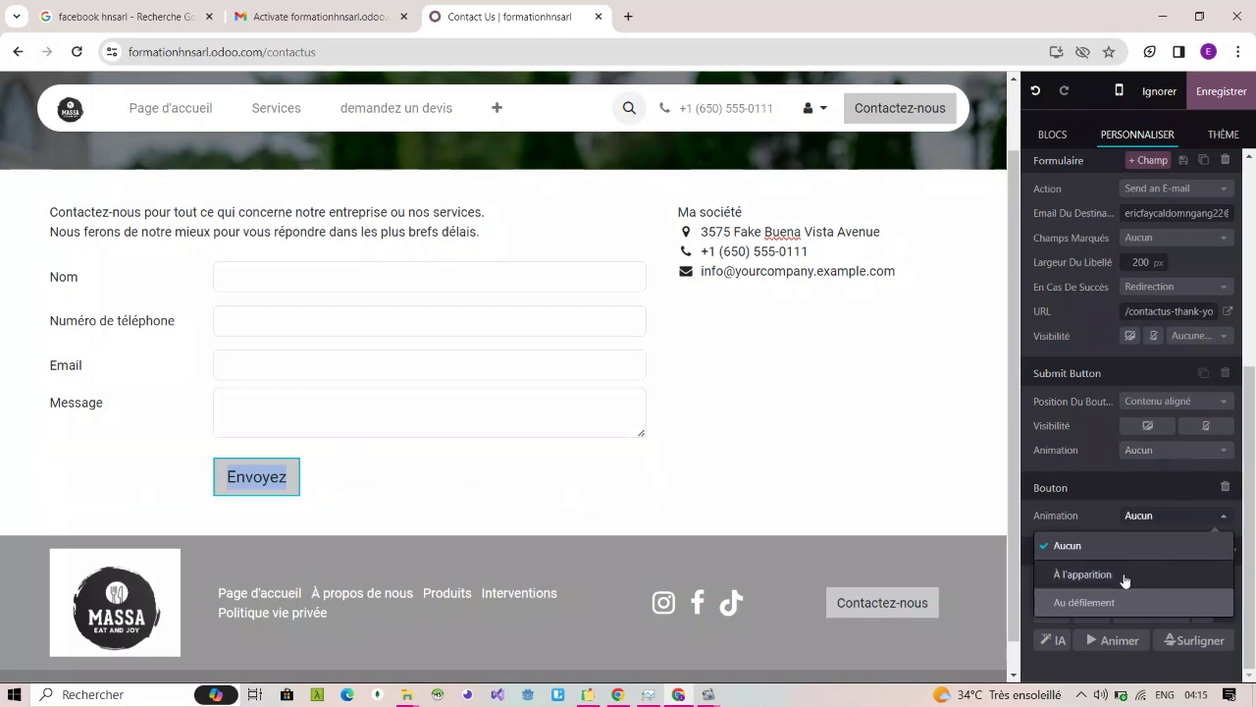
{"action": "left_click", "coordinate": [1189, 520]}
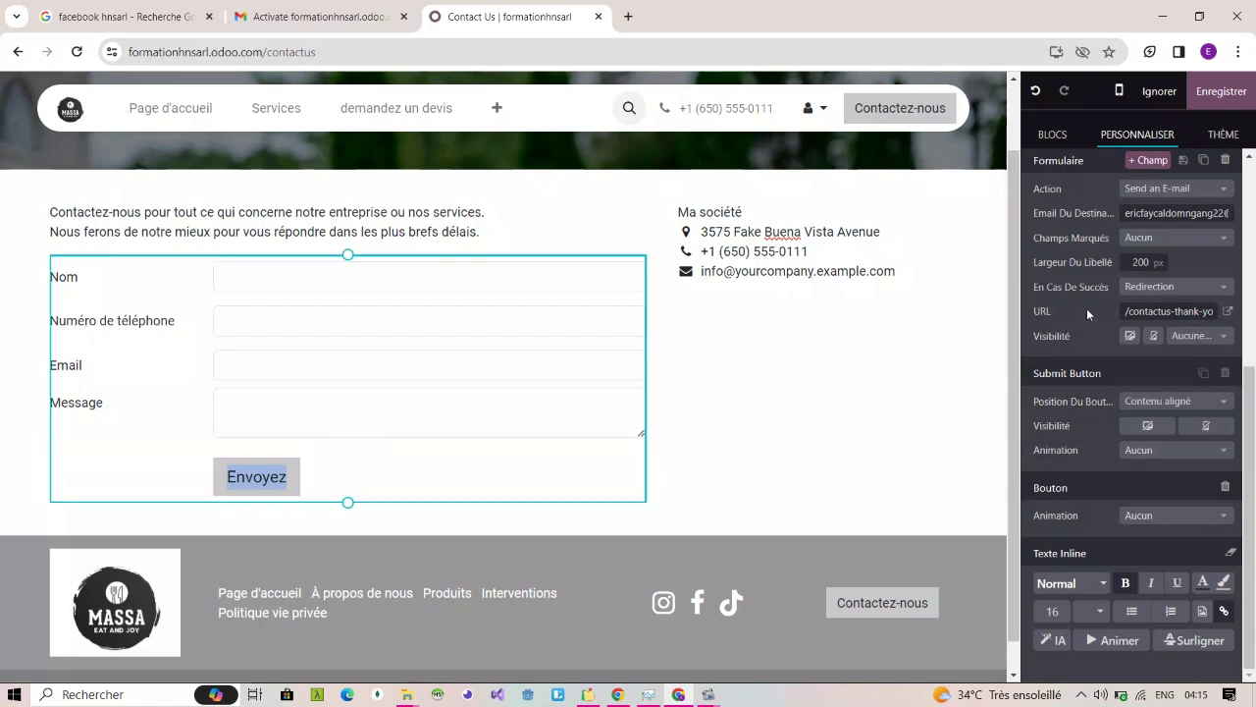
Step: Confirm the recipient e-mail and Send an E-mail action, then save the Contactez-nous page
{"action": "triple_click", "coordinate": [1154, 211]}
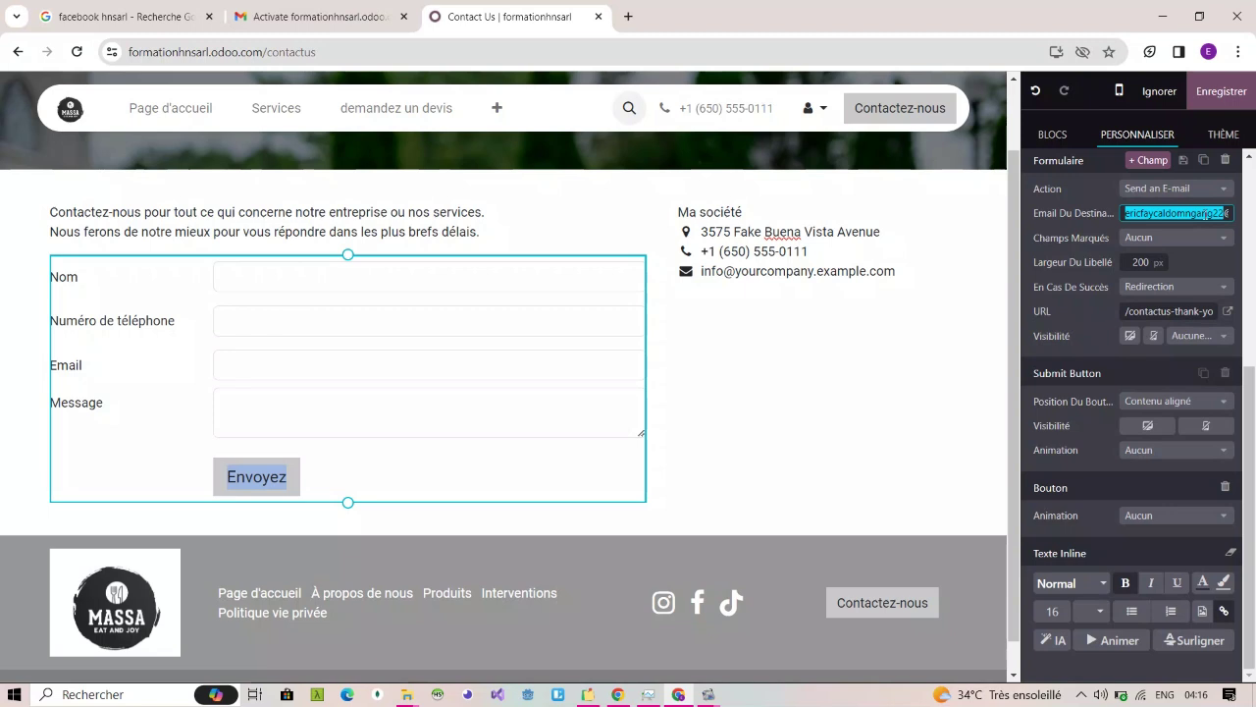
{"action": "scroll", "coordinate": [1169, 249], "scroll_direction": "up", "scroll_amount": 2}
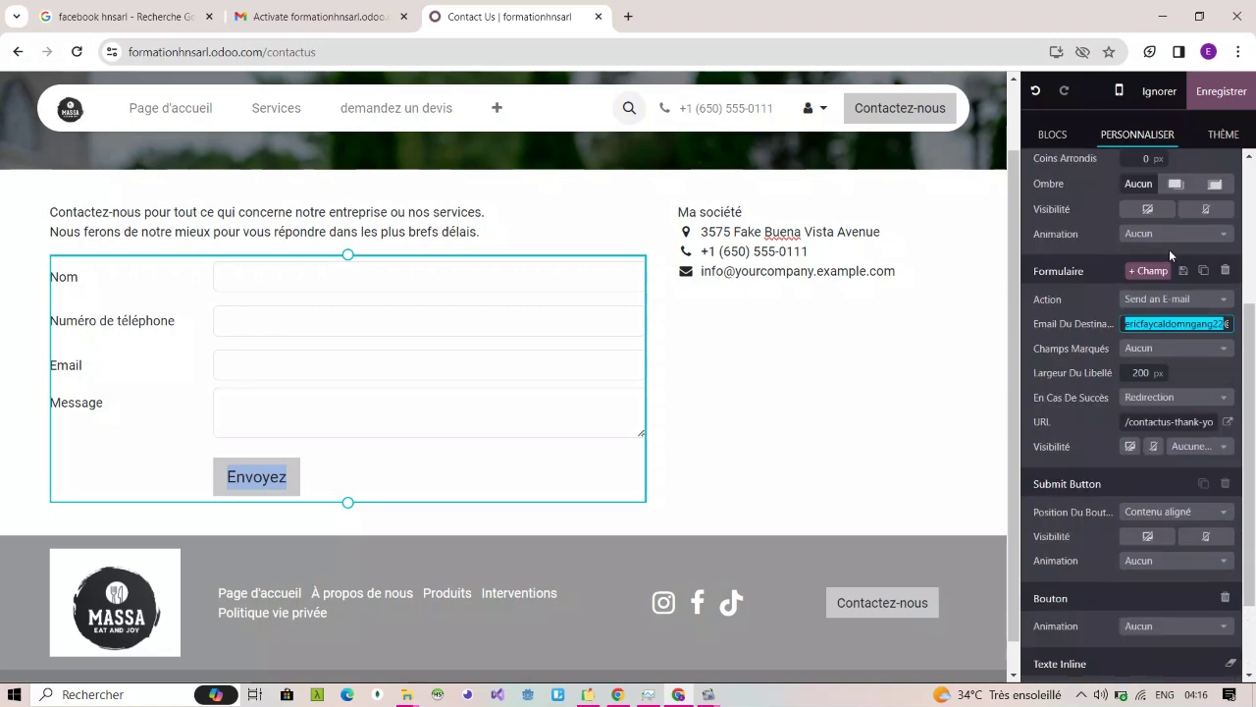
{"action": "left_click", "coordinate": [1216, 351]}
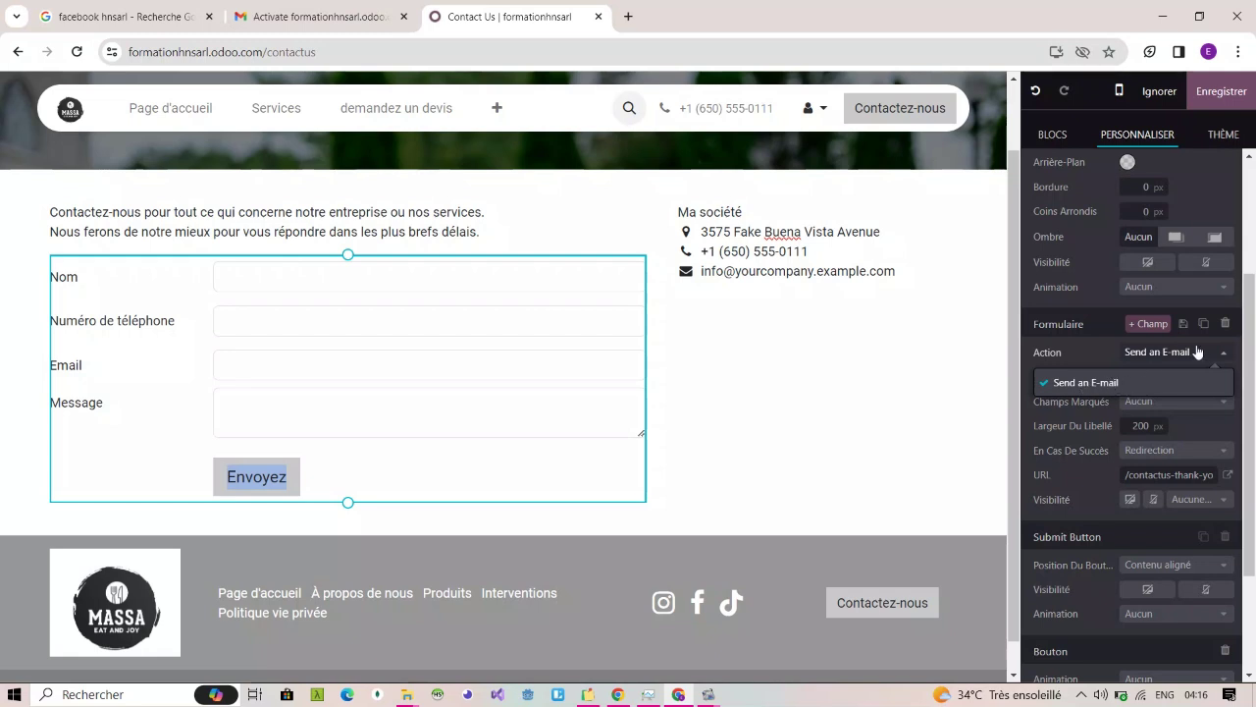
{"action": "left_click", "coordinate": [1198, 352]}
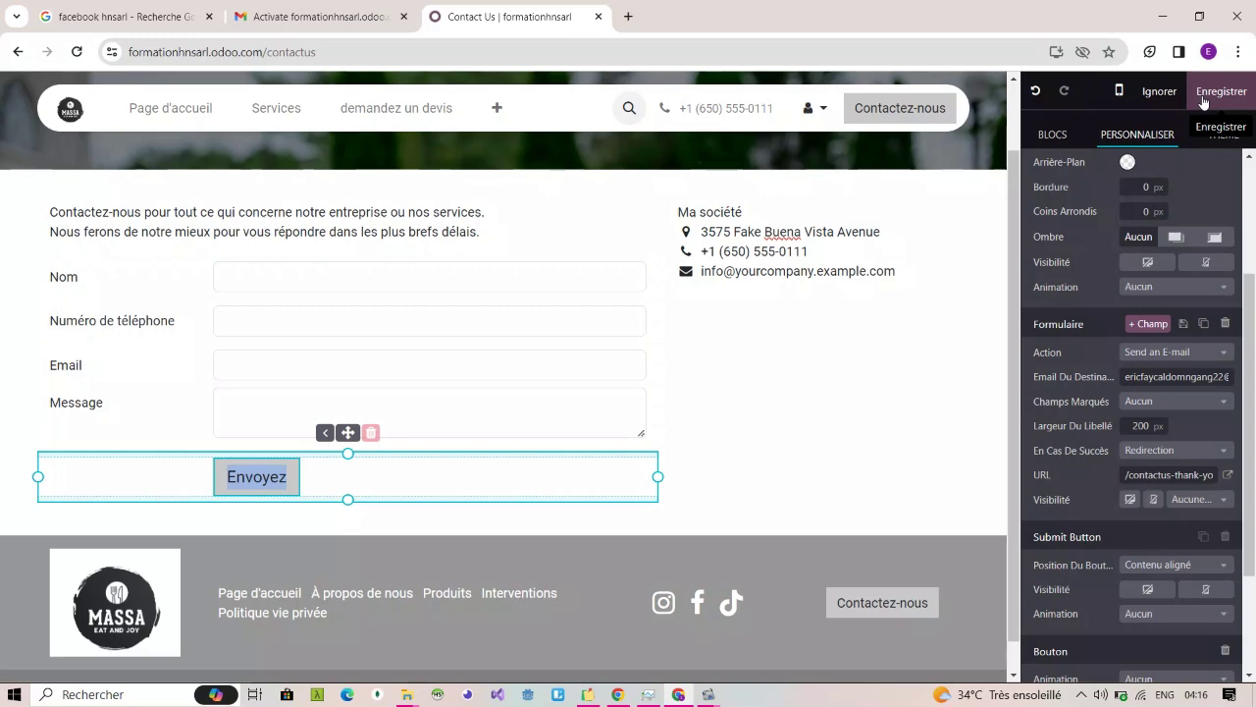
{"action": "left_click", "coordinate": [1215, 93]}
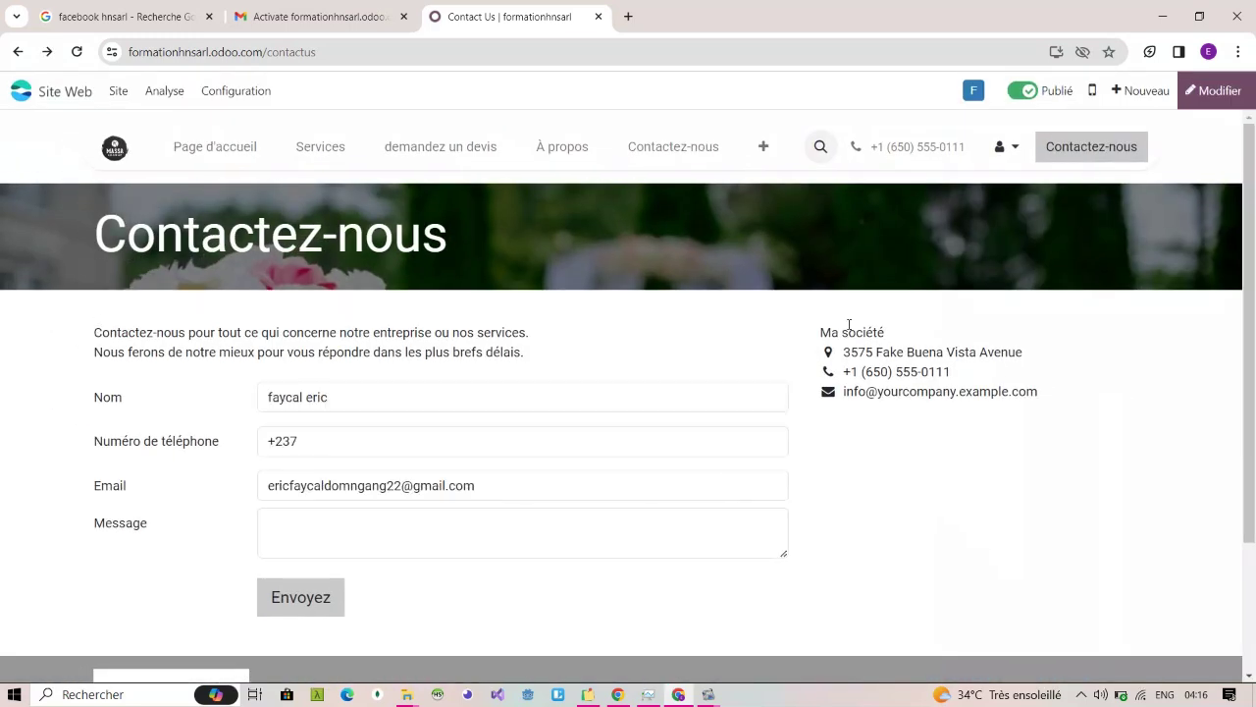
Step: Fill the Nom, phone and Email fields with a test contact's name, number and address
{"action": "triple_click", "coordinate": [338, 398]}
{"action": "key", "text": "BackSpace"}
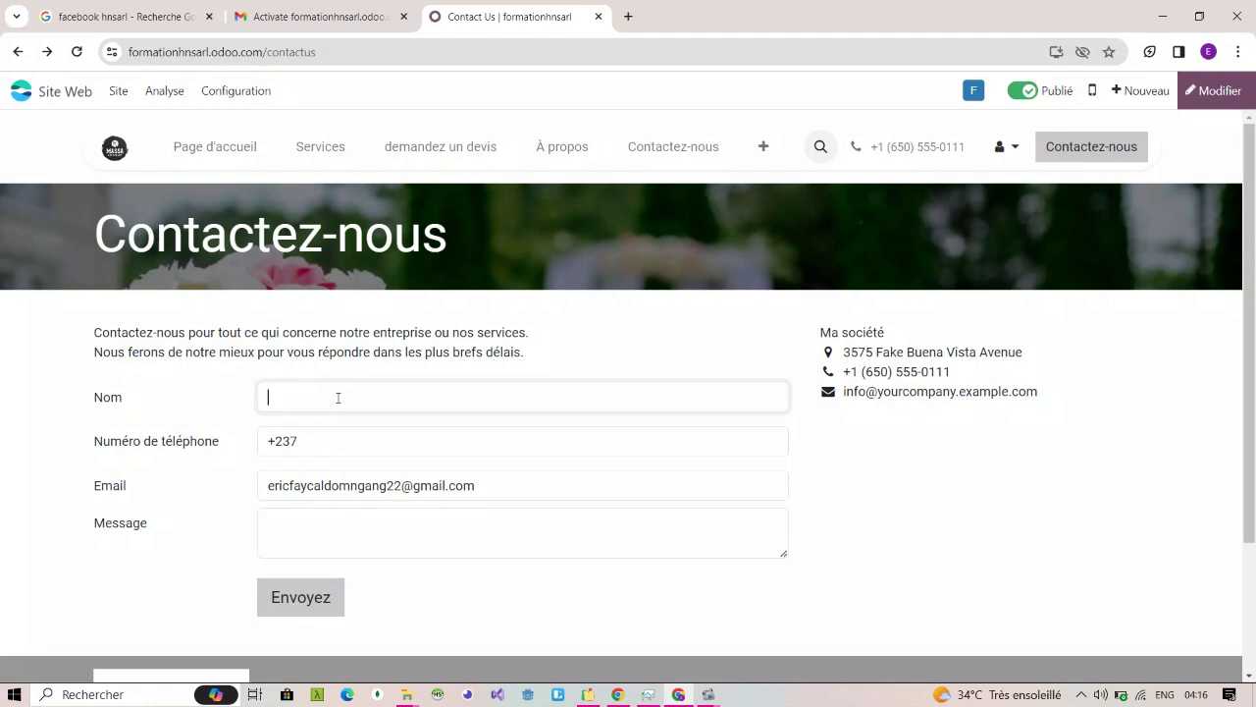
{"action": "type", "text": "claude"}
{"action": "left_click", "coordinate": [321, 438]}
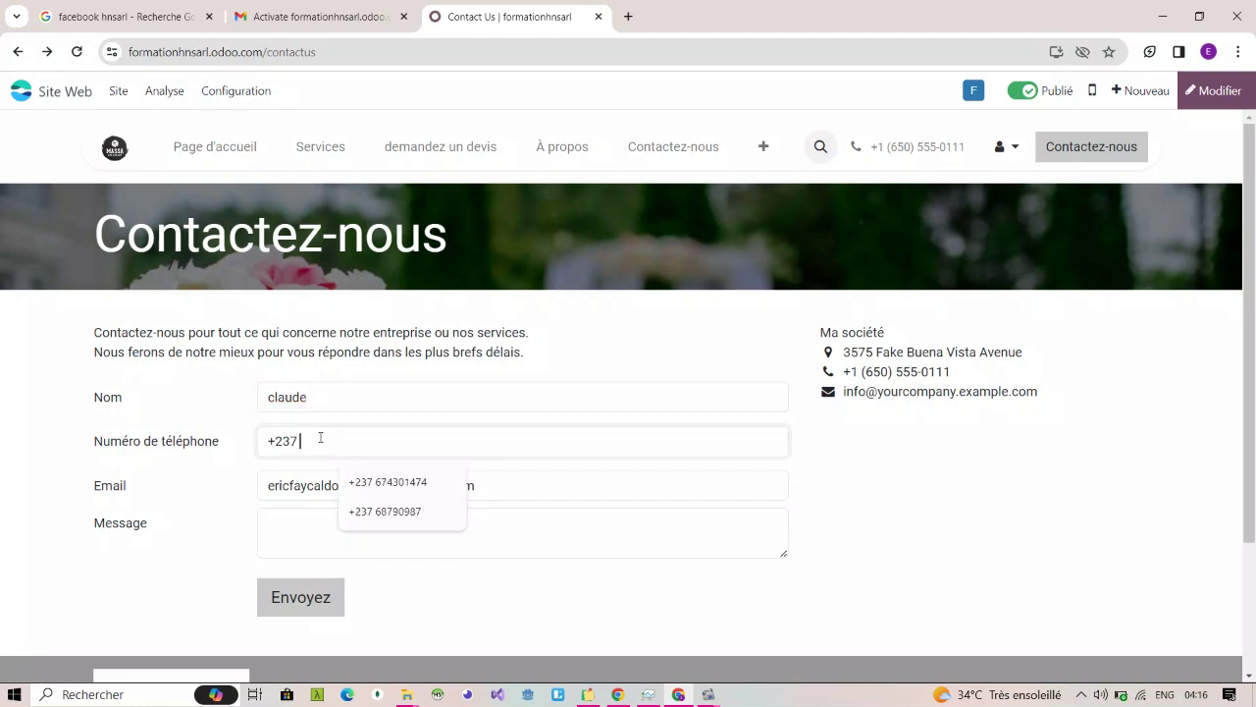
{"action": "type", "text": "6778"}
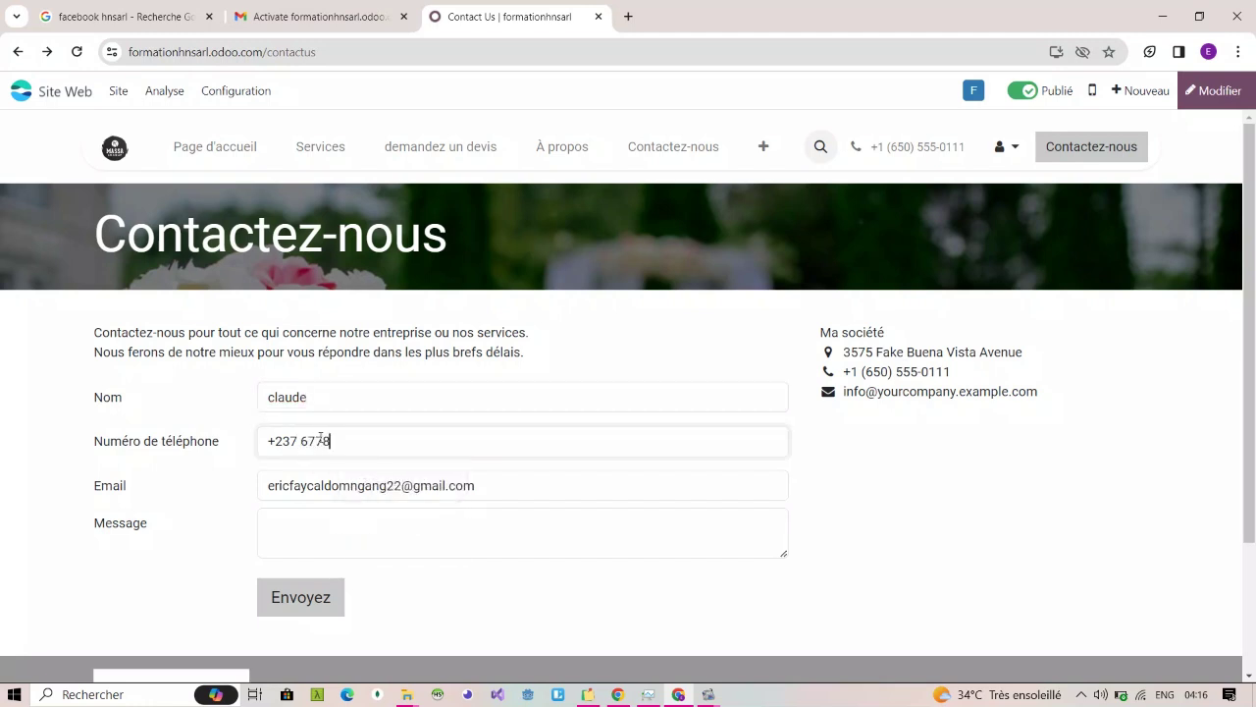
{"action": "type", "text": "8909"}
{"action": "double_click", "coordinate": [323, 486]}
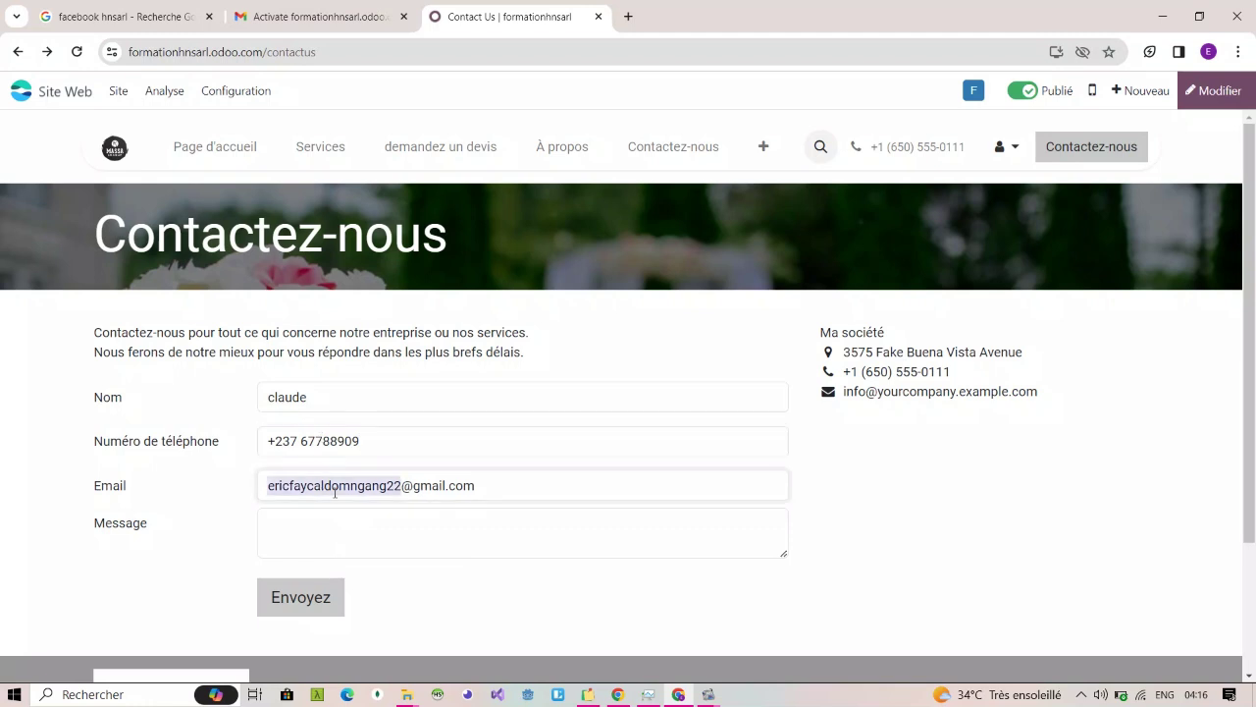
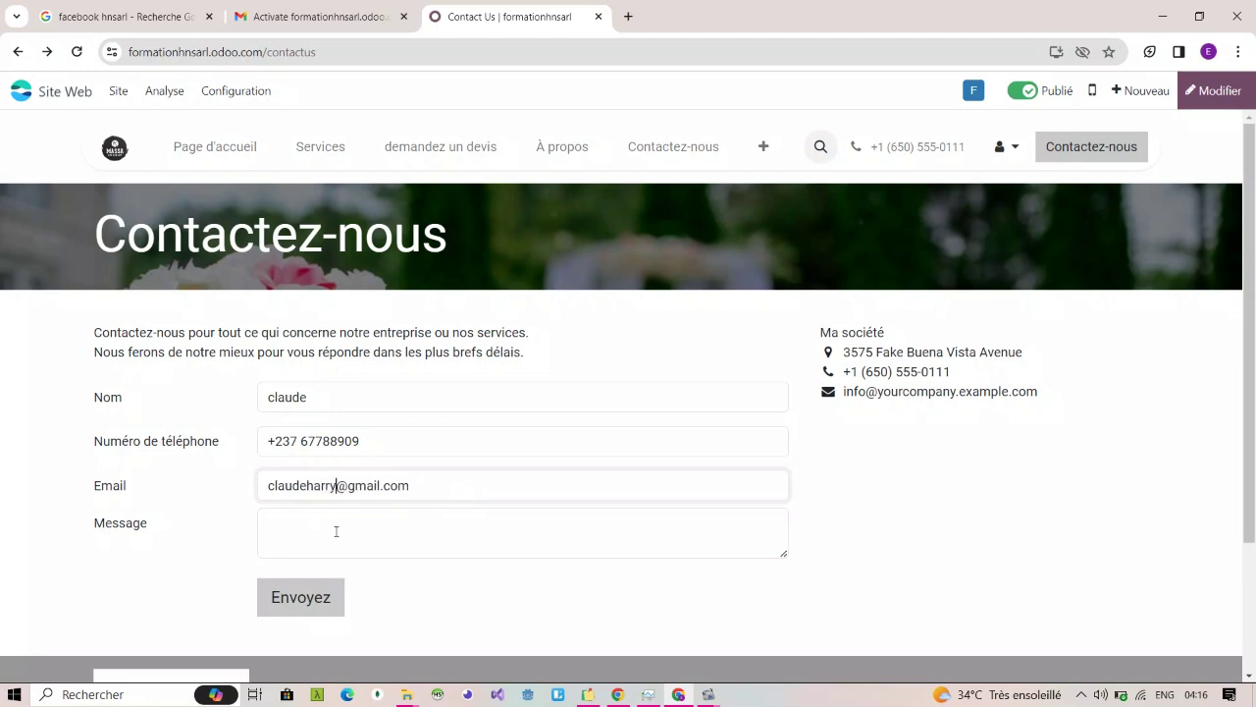
Step: Write the message "j'aimerais avoir un rdv avec vous svp" and submit the form
{"action": "left_click", "coordinate": [336, 531]}
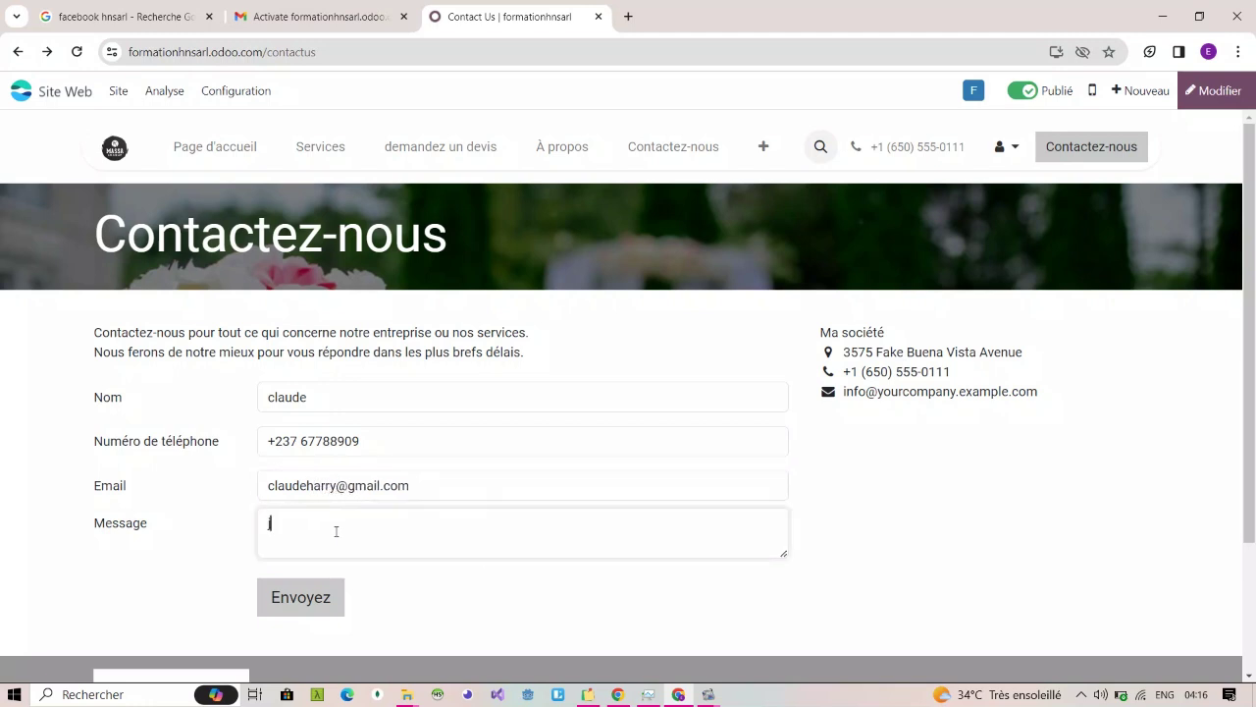
{"action": "type", "text": "j'aimerias"}
{"action": "key", "text": "BackSpace"}
{"action": "key", "text": "BackSpace"}
{"action": "key", "text": "BackSpace"}
{"action": "key", "text": "BackSpace"}
{"action": "type", "text": "ais avoir un rdv avec vous svp"}
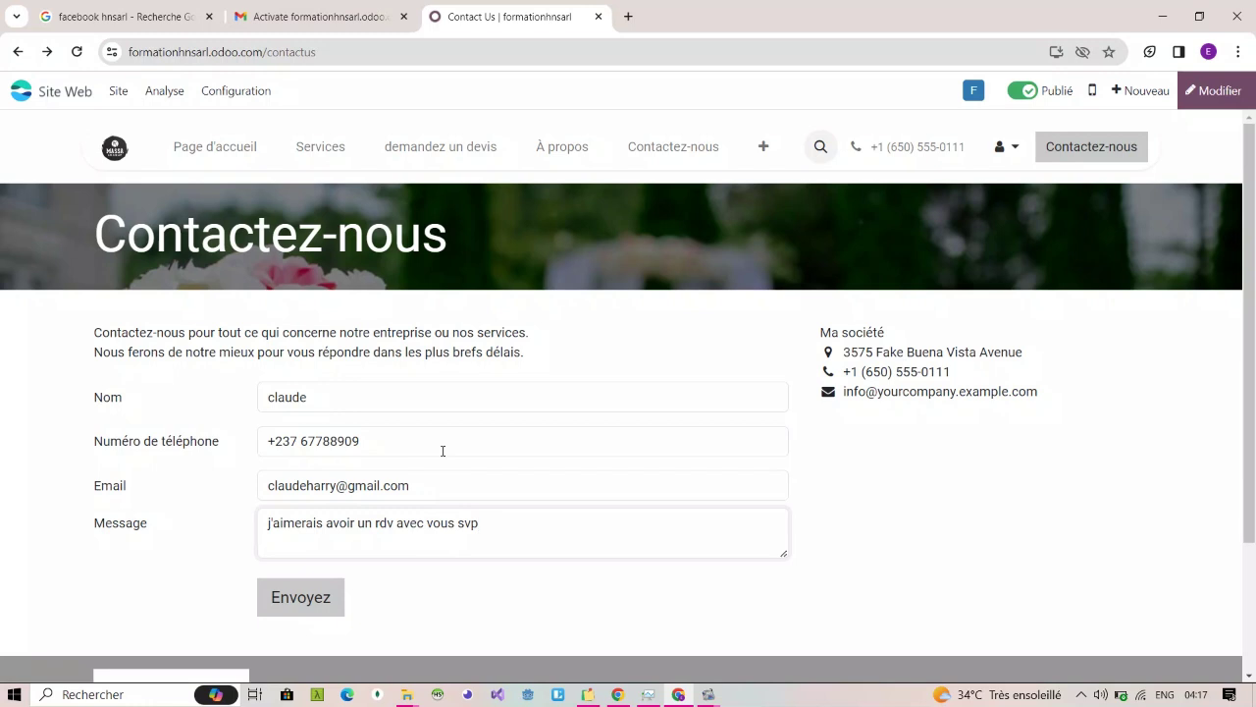
{"action": "left_click", "coordinate": [319, 603]}
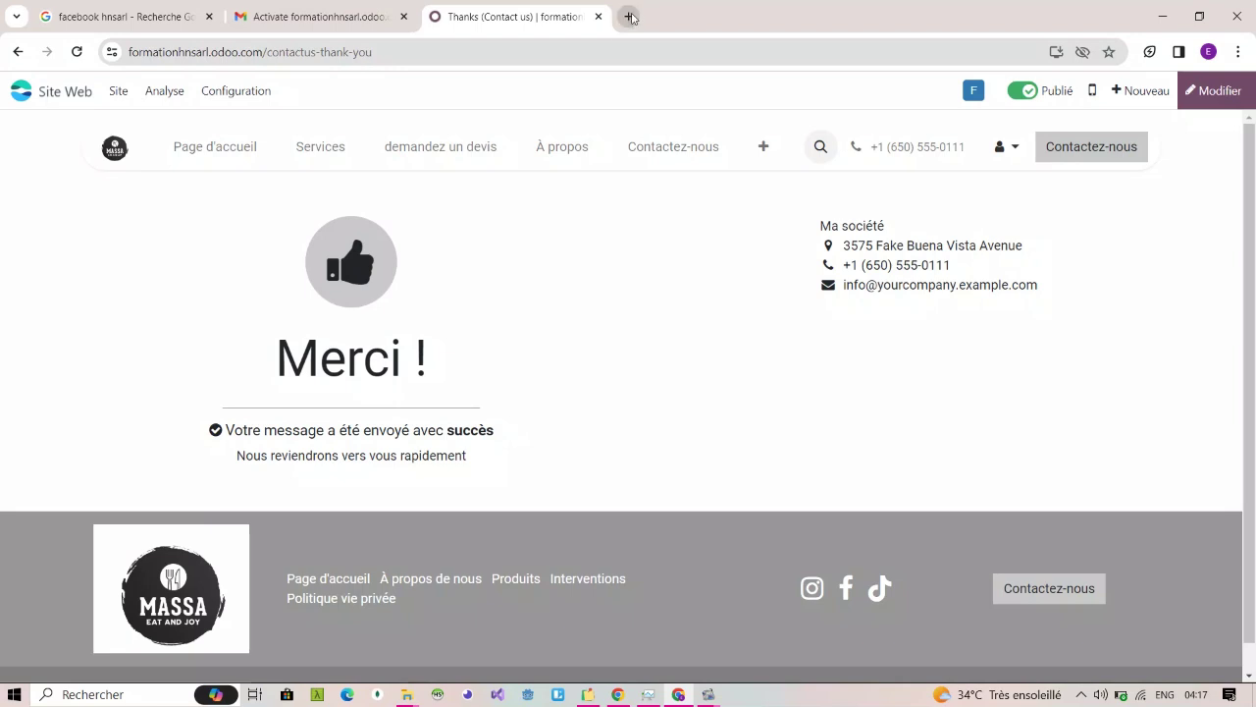
Step: Search for gmail in a new tab and open Gmail from the Google apps menu
{"action": "left_click", "coordinate": [629, 17]}
{"action": "type", "text": "eric"}
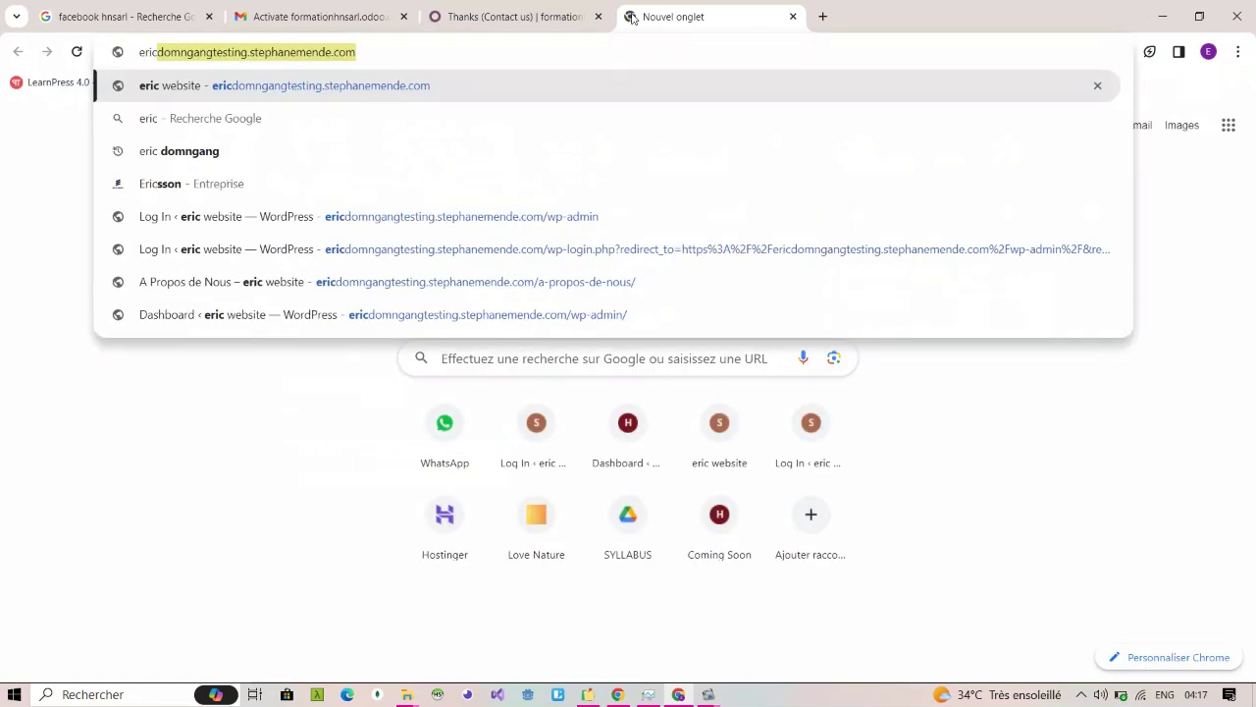
{"action": "key", "text": "BackSpace"}
{"action": "key", "text": "BackSpace"}
{"action": "key", "text": "BackSpace"}
{"action": "key", "text": "BackSpace"}
{"action": "key", "text": "BackSpace"}
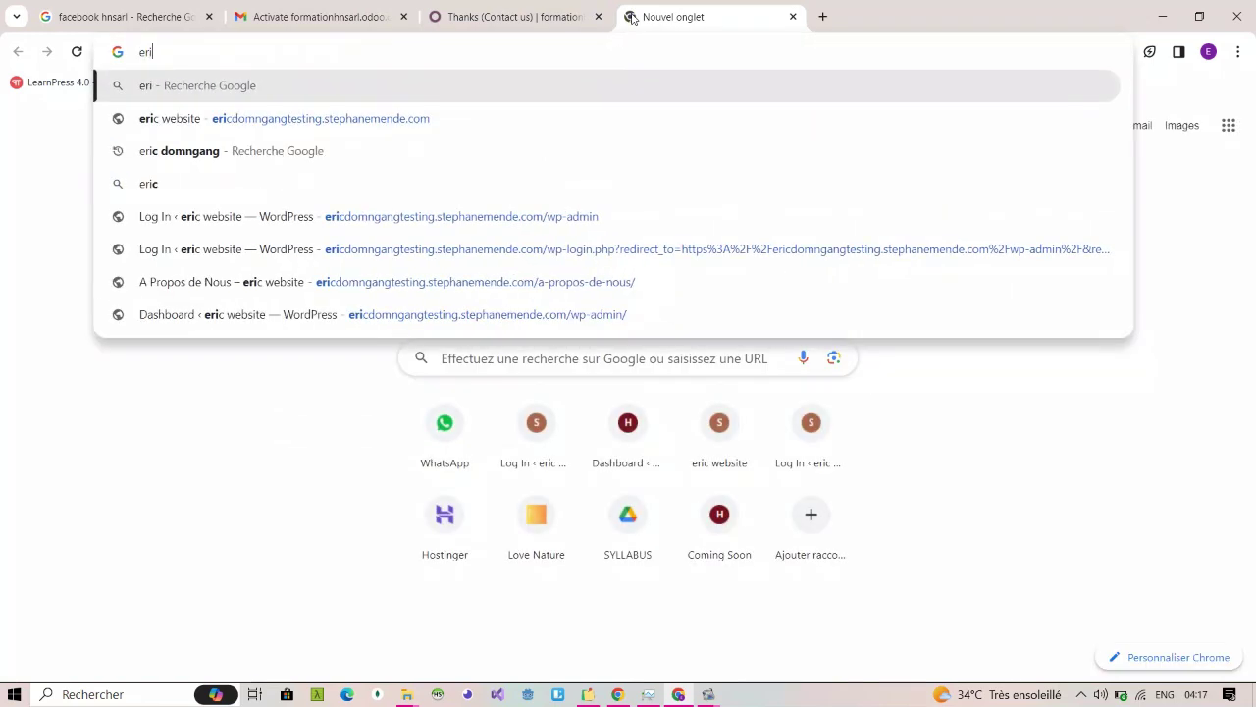
{"action": "type", "text": "gmail"}
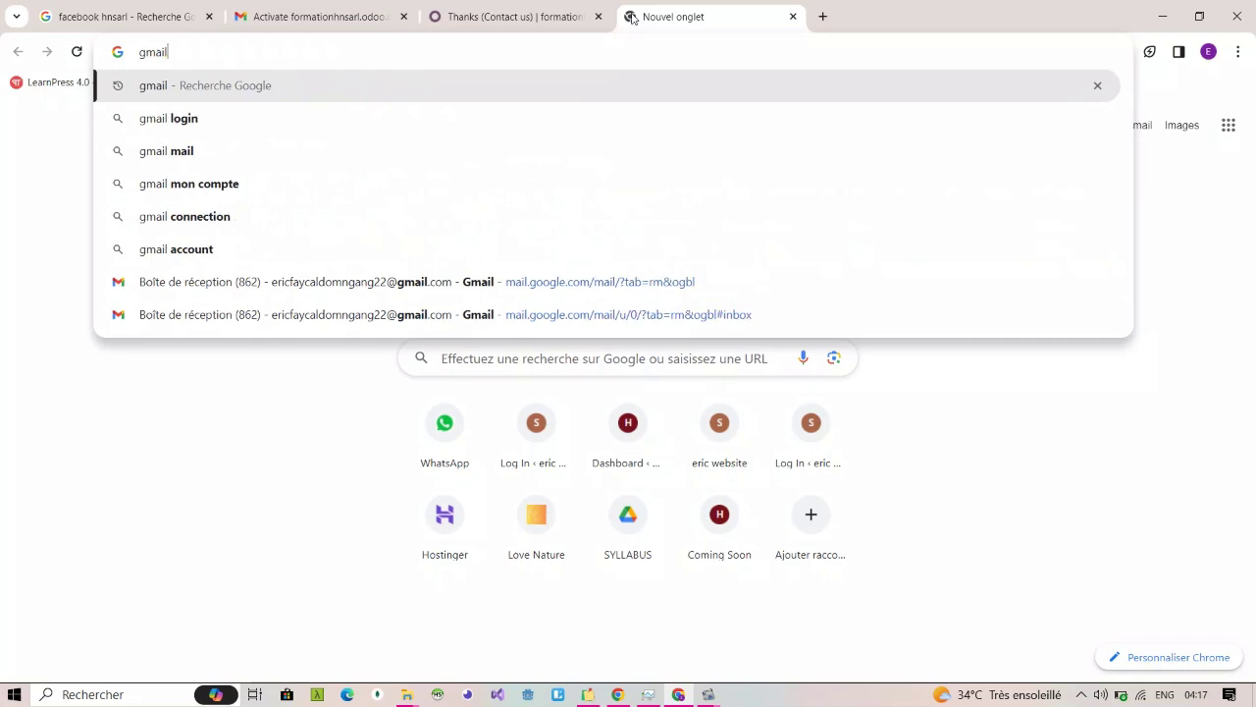
{"action": "key", "text": "Return"}
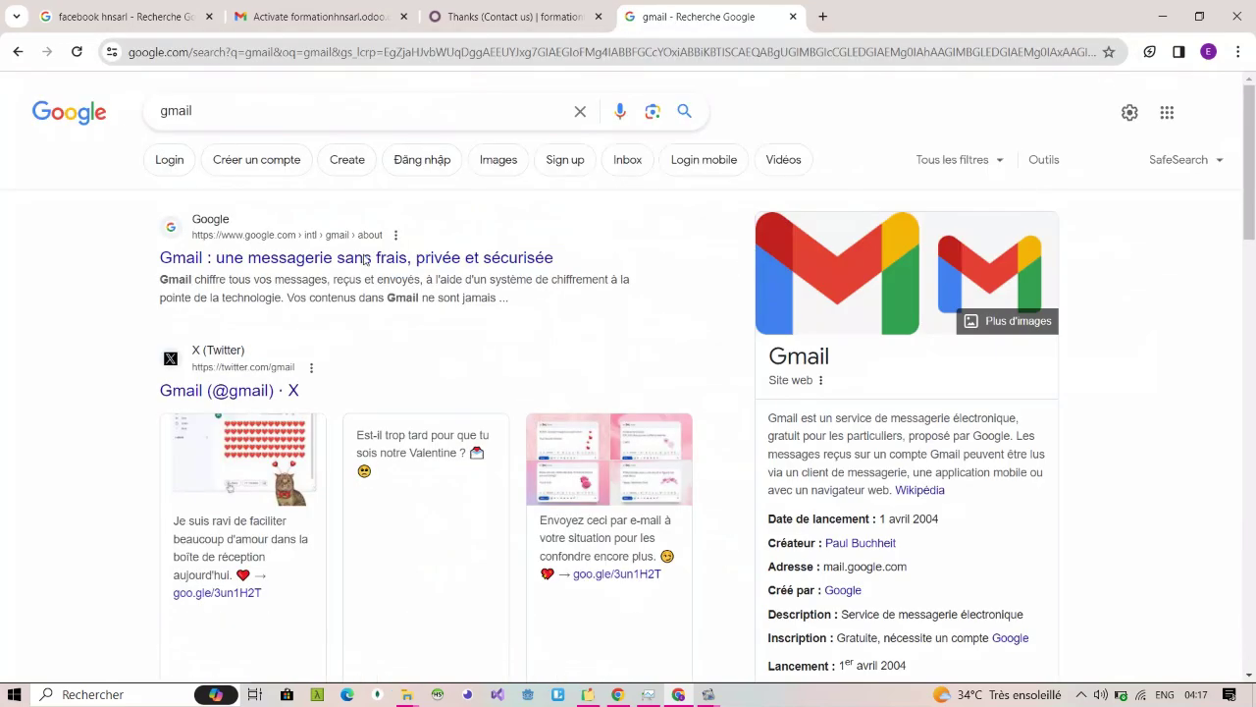
{"action": "left_click", "coordinate": [1169, 116]}
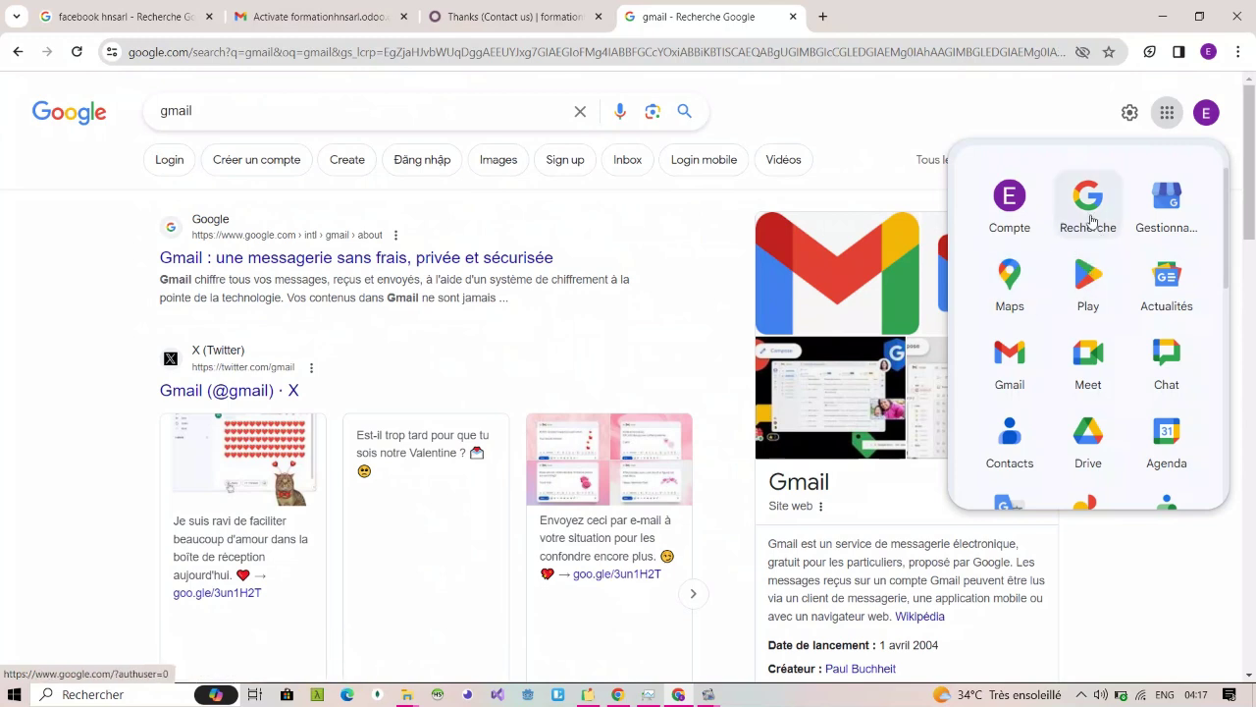
{"action": "left_click", "coordinate": [1011, 341]}
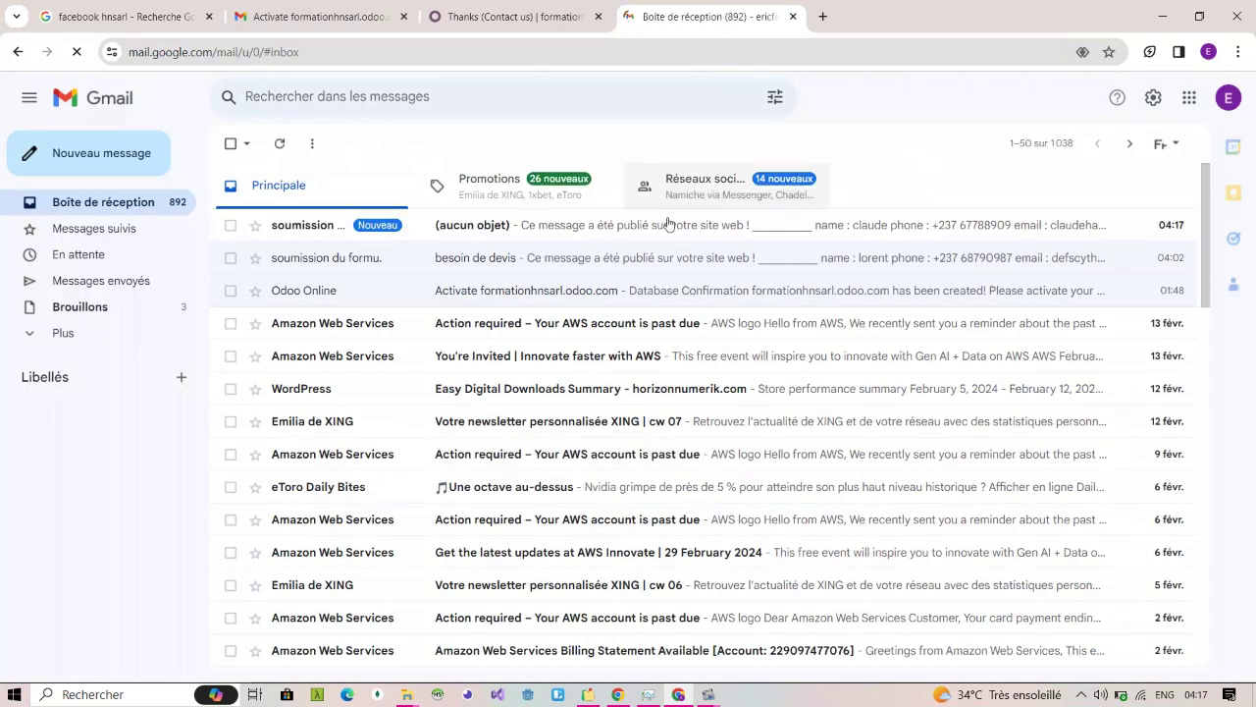
Step: Read the top "(aucun objet)" form-submission email, then go back to Boîte de réception
{"action": "left_click", "coordinate": [633, 226]}
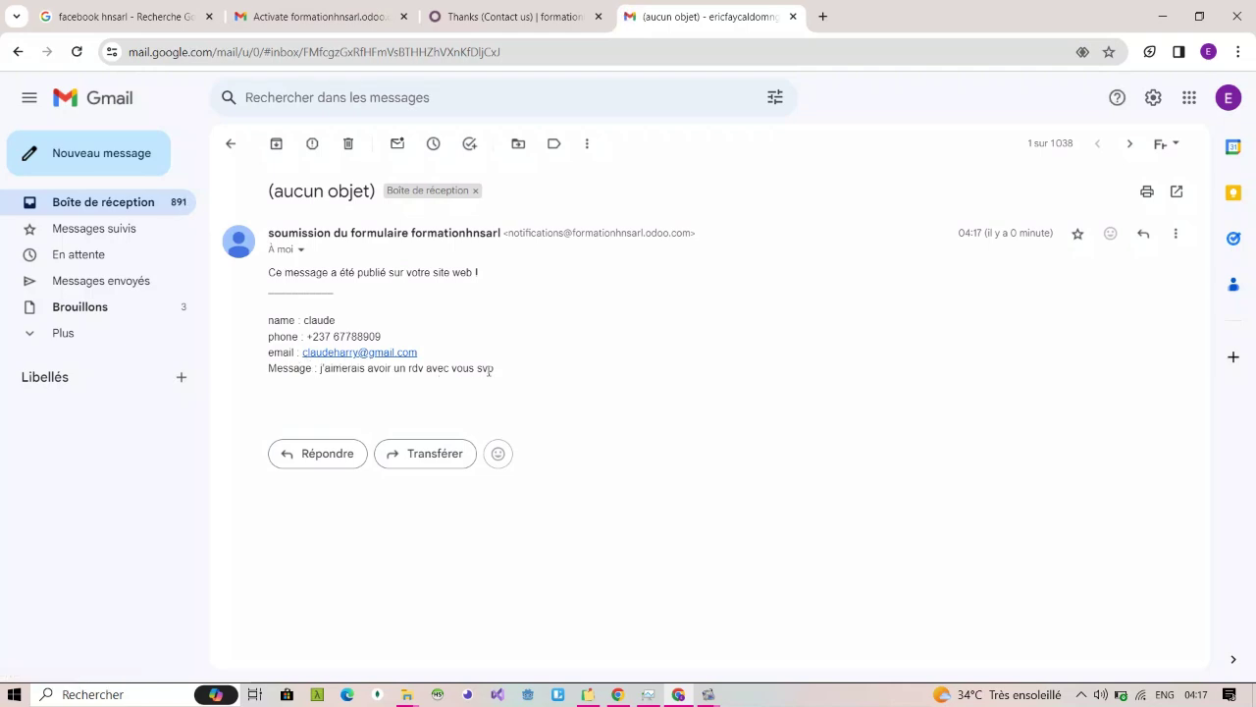
{"action": "left_click", "coordinate": [116, 200]}
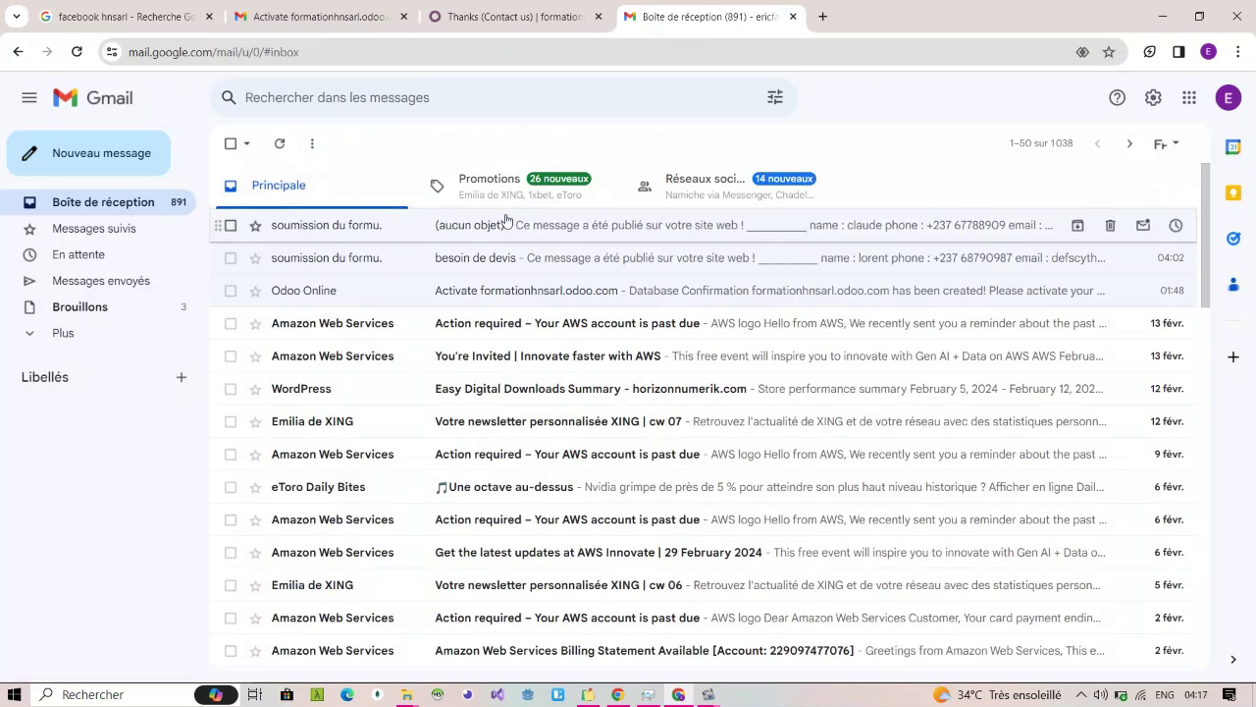